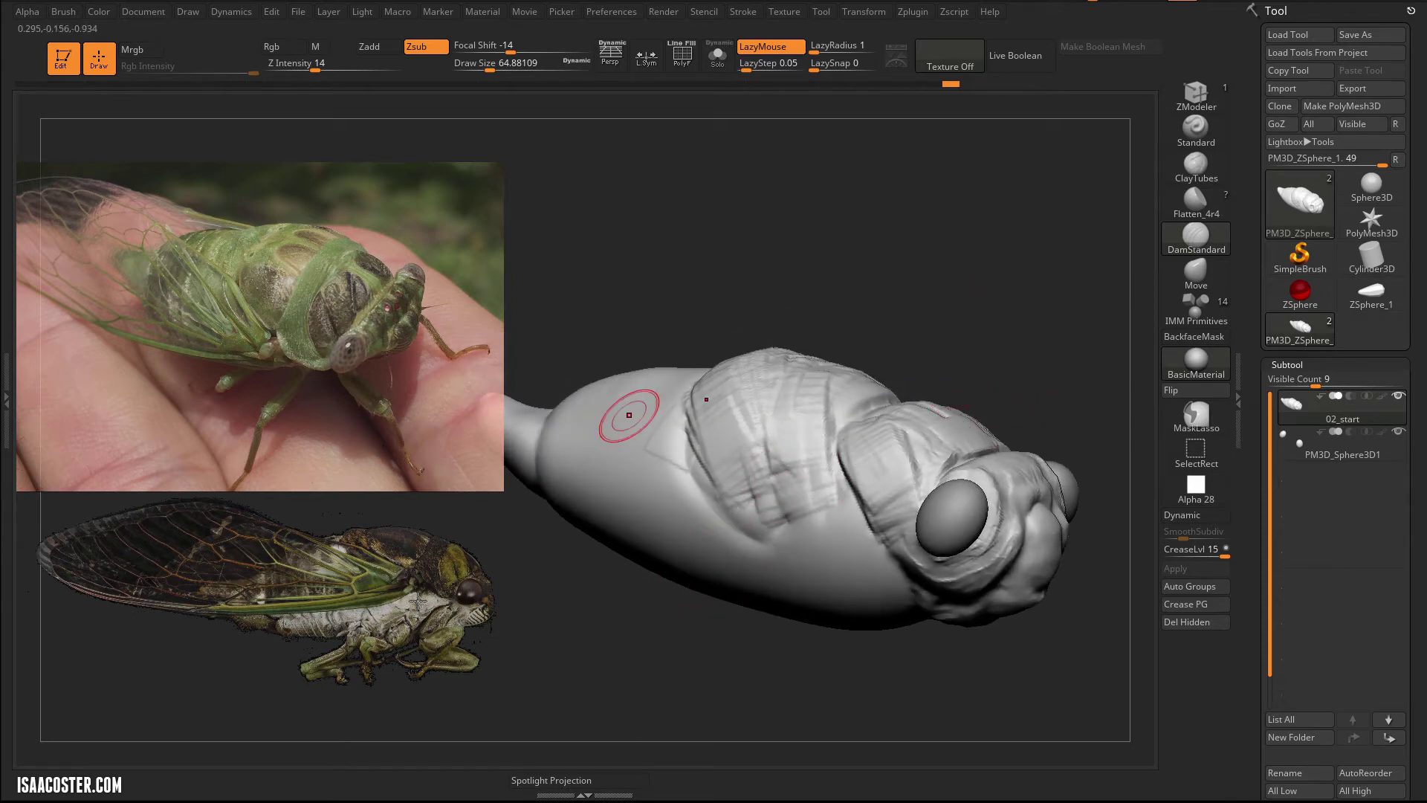
Build up a raised clay patch on the side of the thorax just behind the head with the ClayTubes brush.
drag(695, 624, 717, 603)
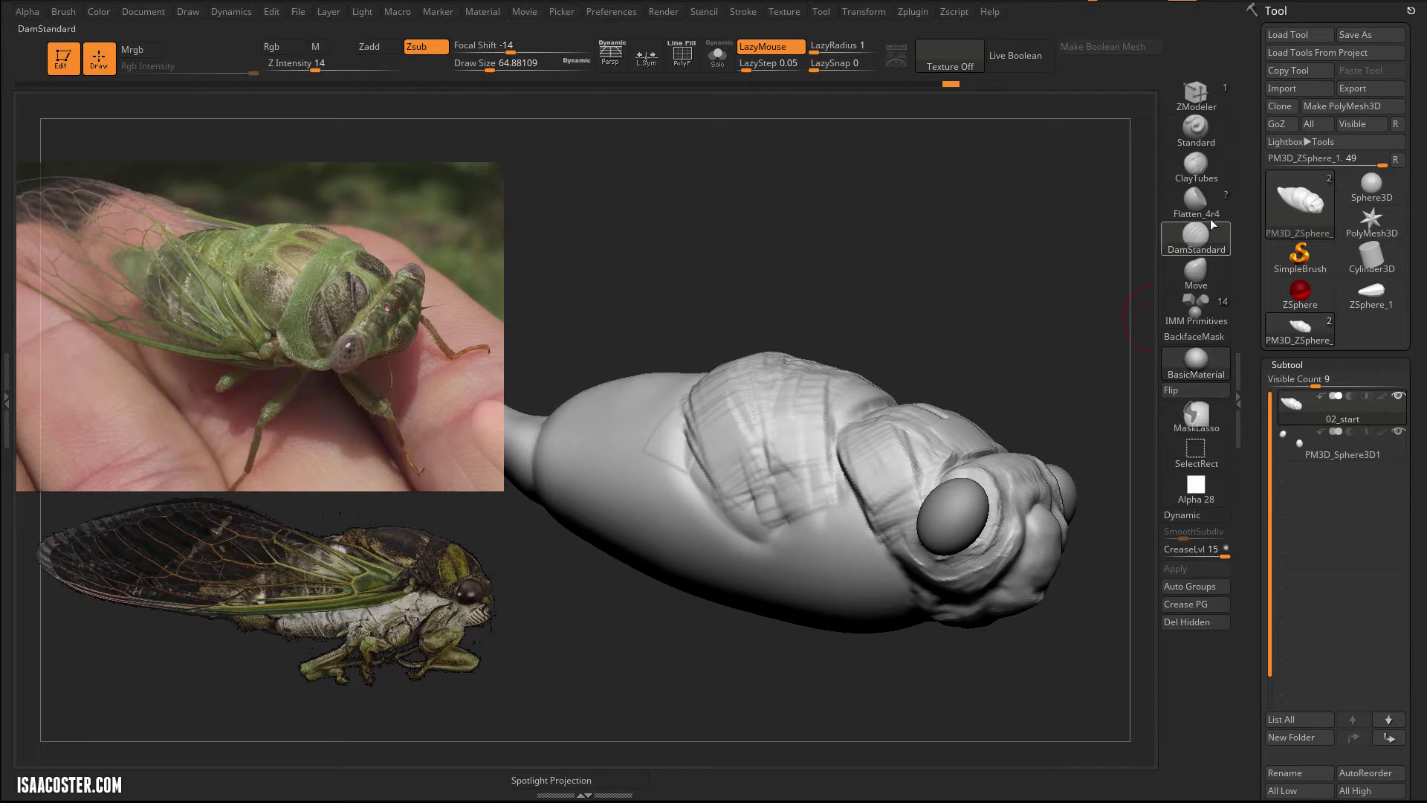
click(1195, 165)
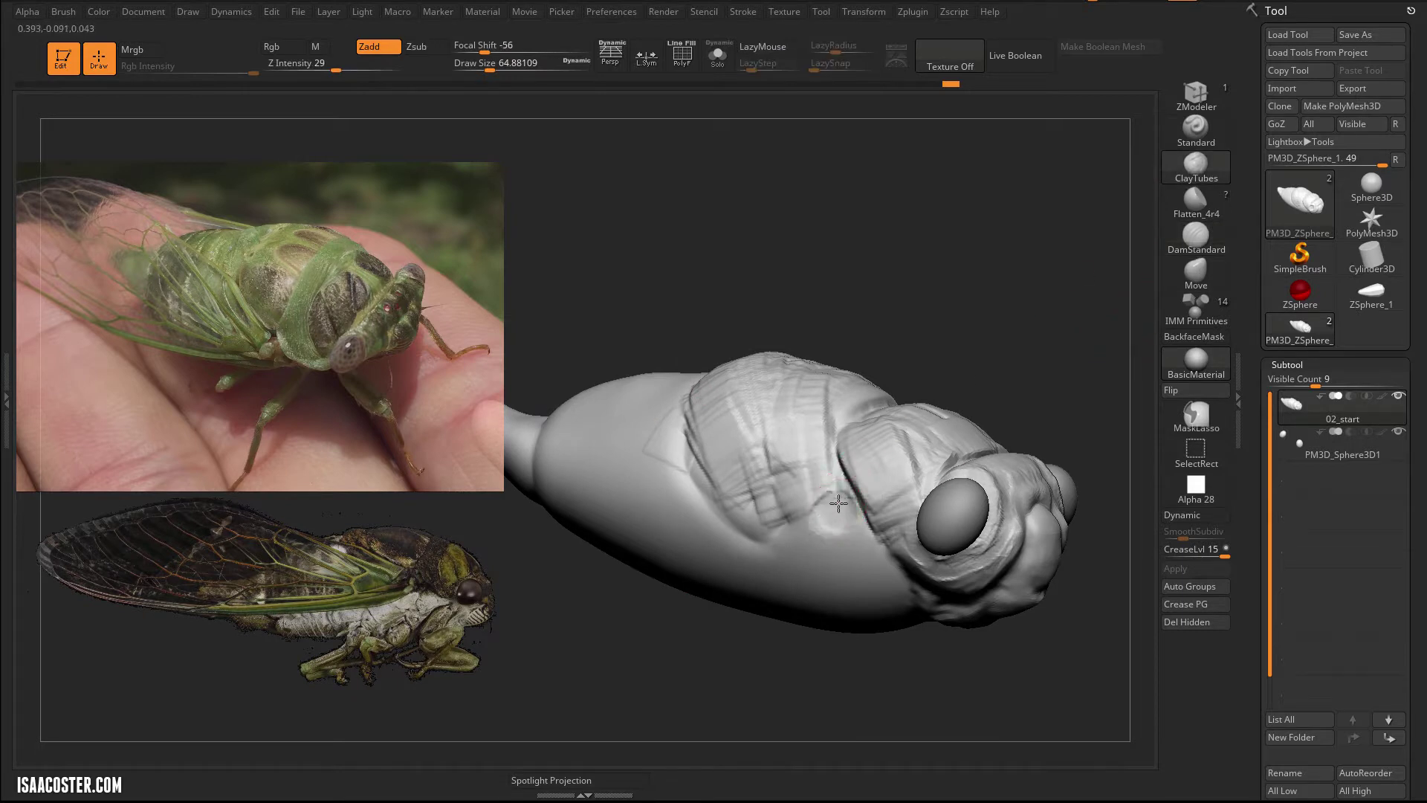
mouse_move(837, 517)
mouse_down()
mouse_move(840, 506)
mouse_move(831, 522)
mouse_up()
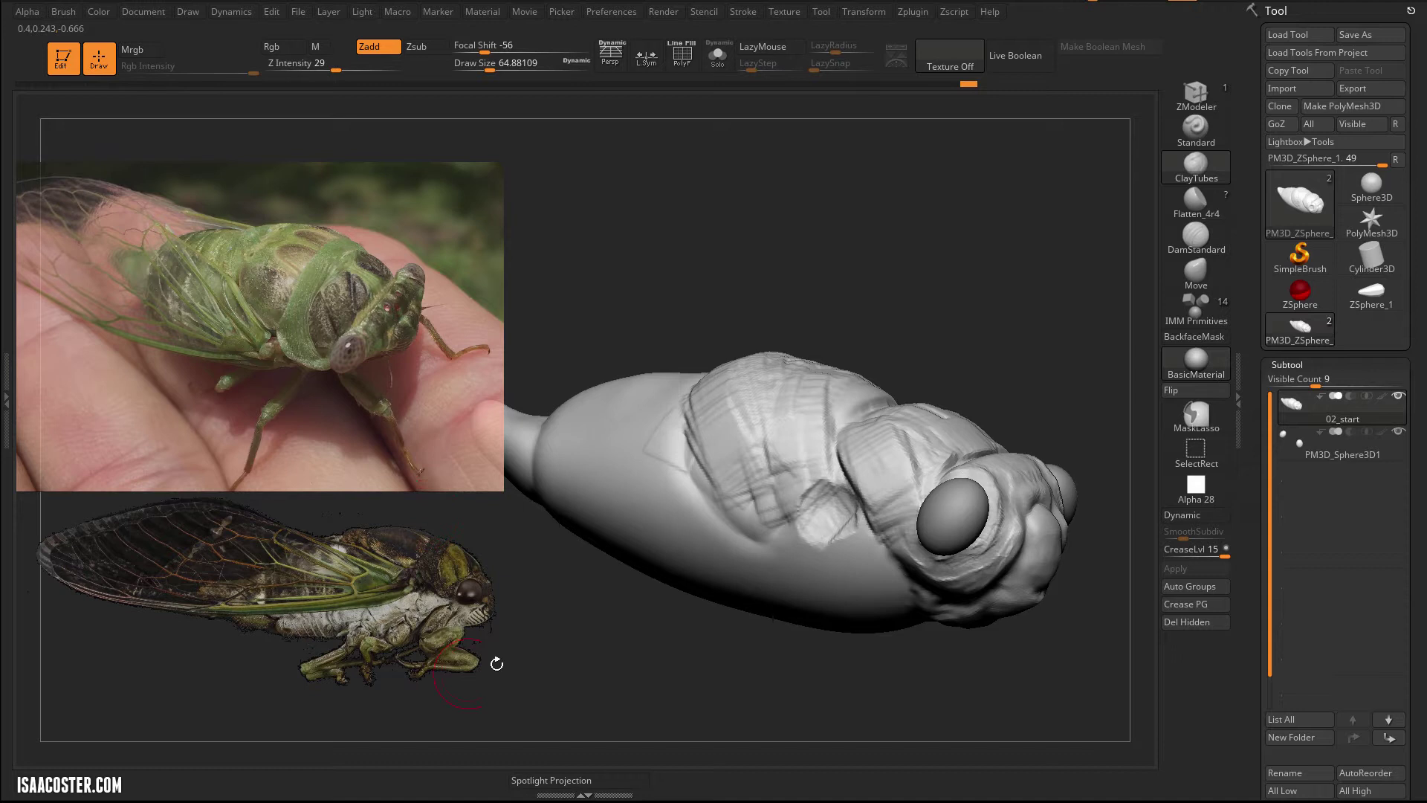
Add ClayTubes strokes over the tapered tip and rear section of the abdomen.
drag(899, 287, 855, 324)
drag(639, 415, 618, 395)
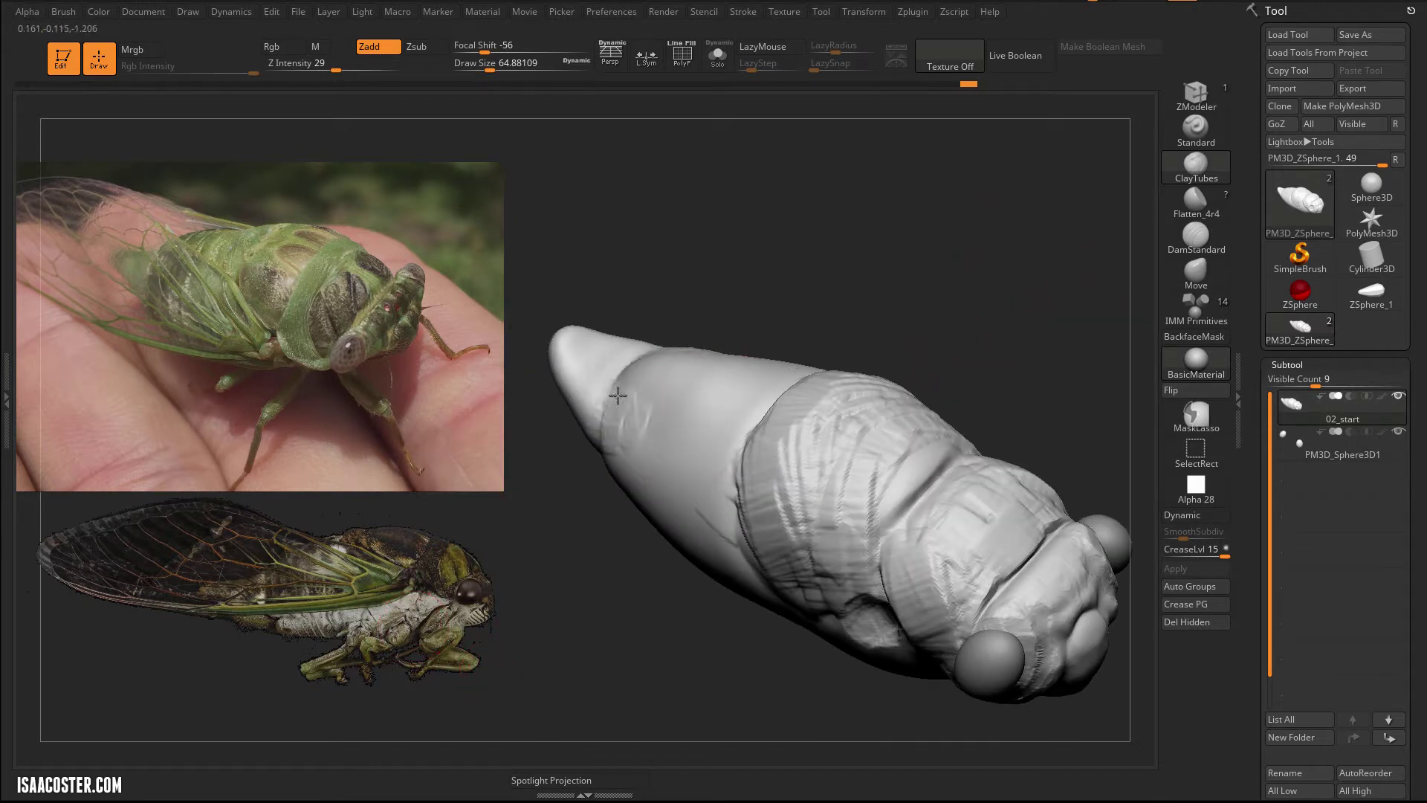
mouse_move(721, 341)
mouse_down()
mouse_move(726, 379)
mouse_move(726, 322)
mouse_up()
drag(720, 261, 542, 372)
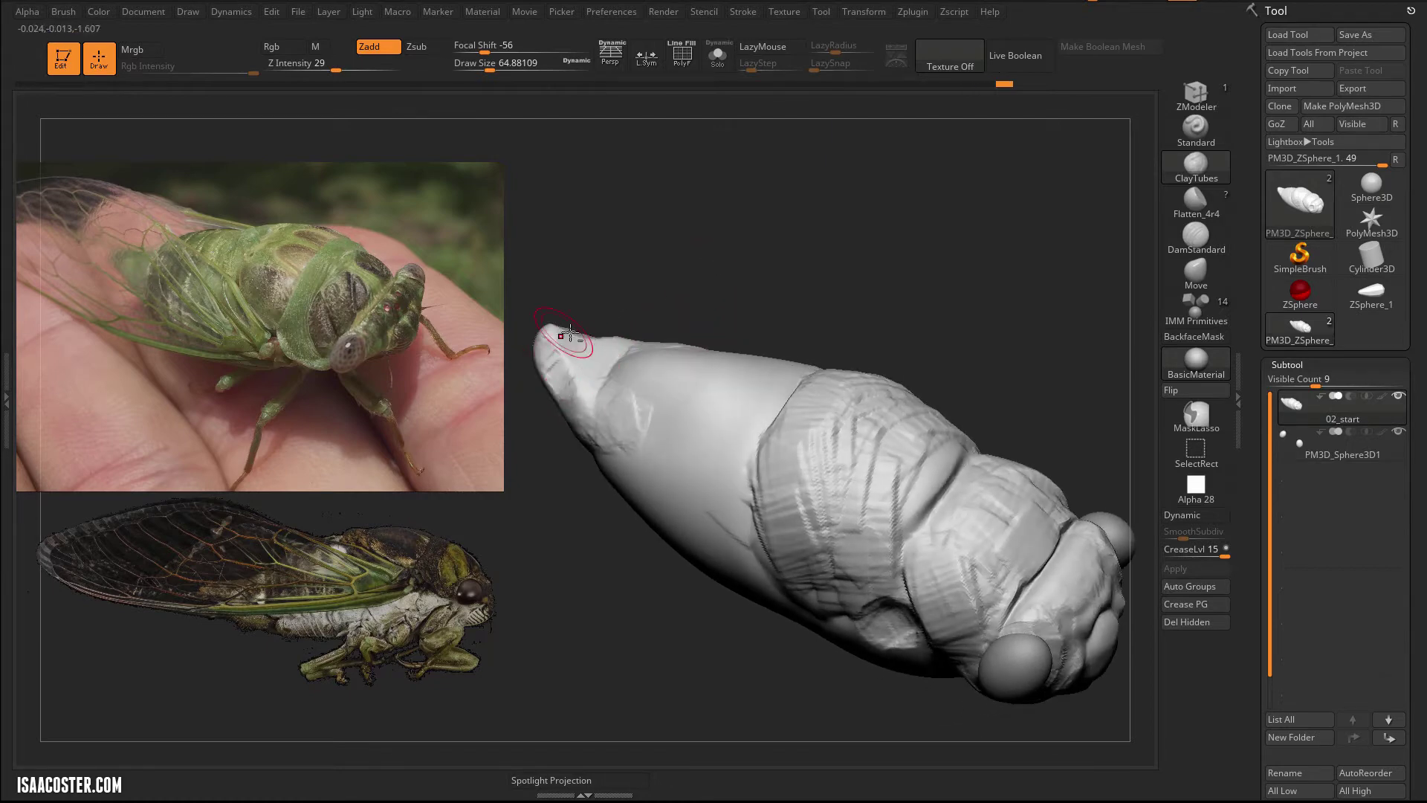
mouse_move(551, 516)
mouse_down()
mouse_move(551, 537)
mouse_move(559, 431)
mouse_up()
mouse_move(593, 327)
mouse_down()
mouse_move(609, 307)
mouse_move(669, 342)
mouse_move(677, 305)
mouse_up()
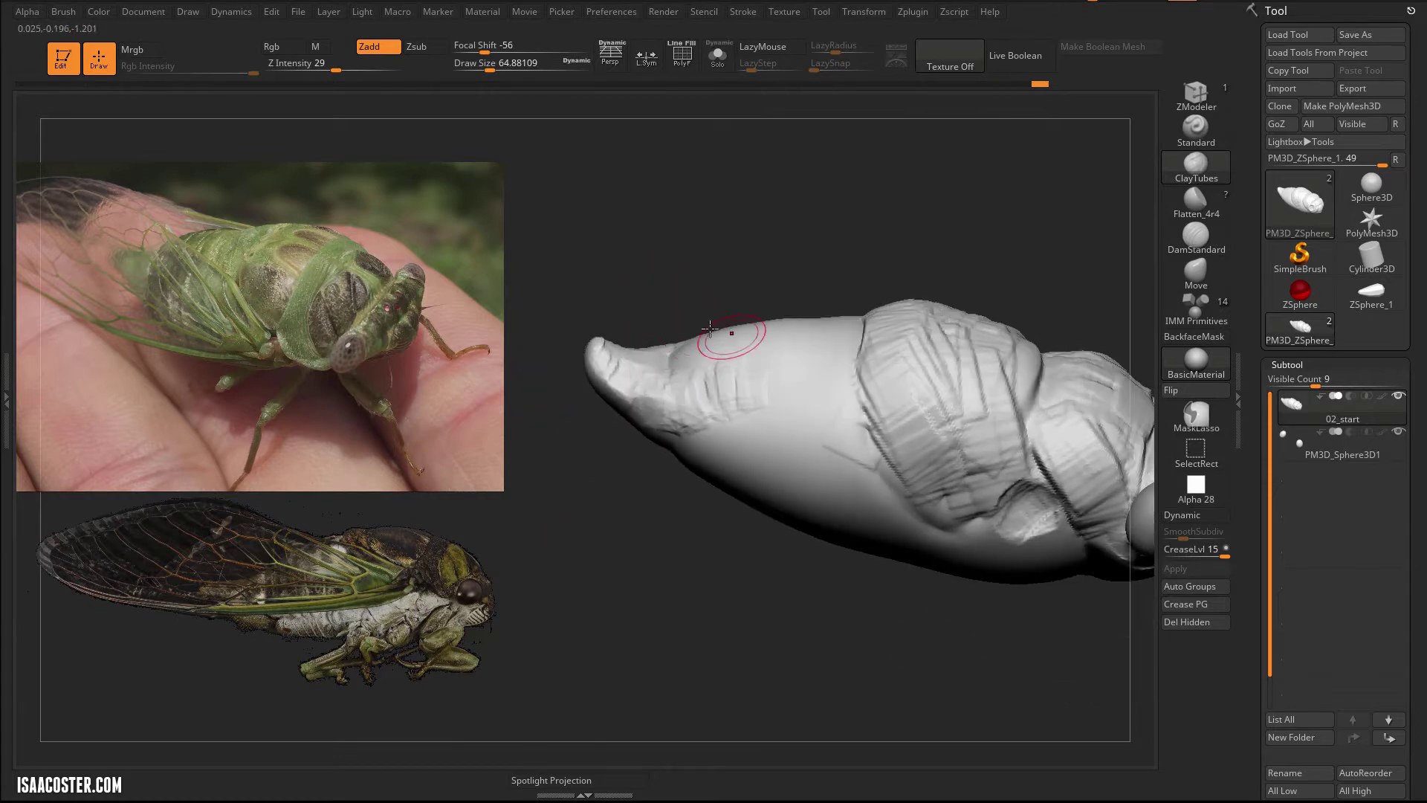
Enlarge the ClayTubes draw size to about 101 and build up segment bands across the abdomen.
key(s)
mouse_move(699, 376)
mouse_down()
mouse_move(742, 414)
mouse_move(777, 401)
mouse_up()
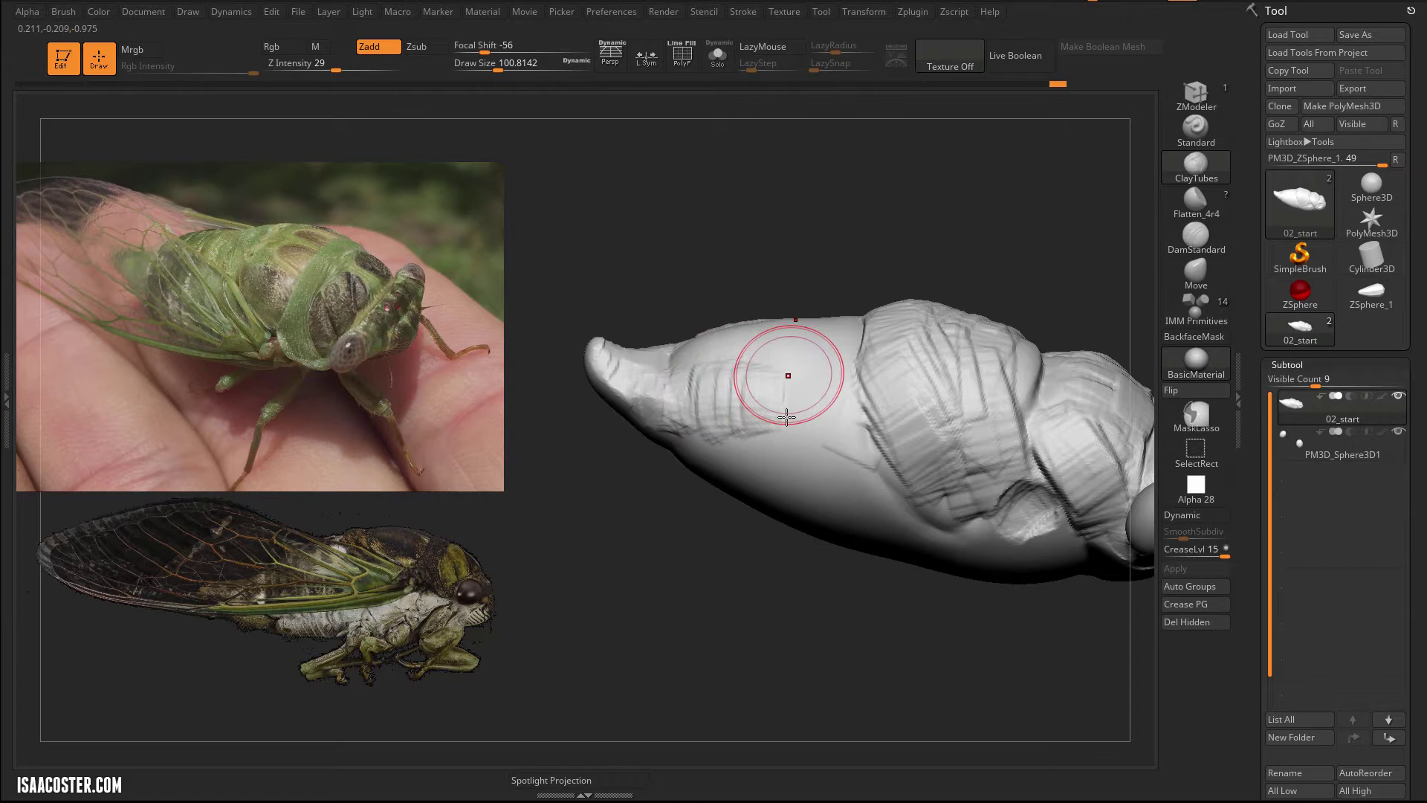
mouse_move(790, 278)
mouse_down()
mouse_move(769, 331)
mouse_move(702, 338)
mouse_move(764, 367)
mouse_up()
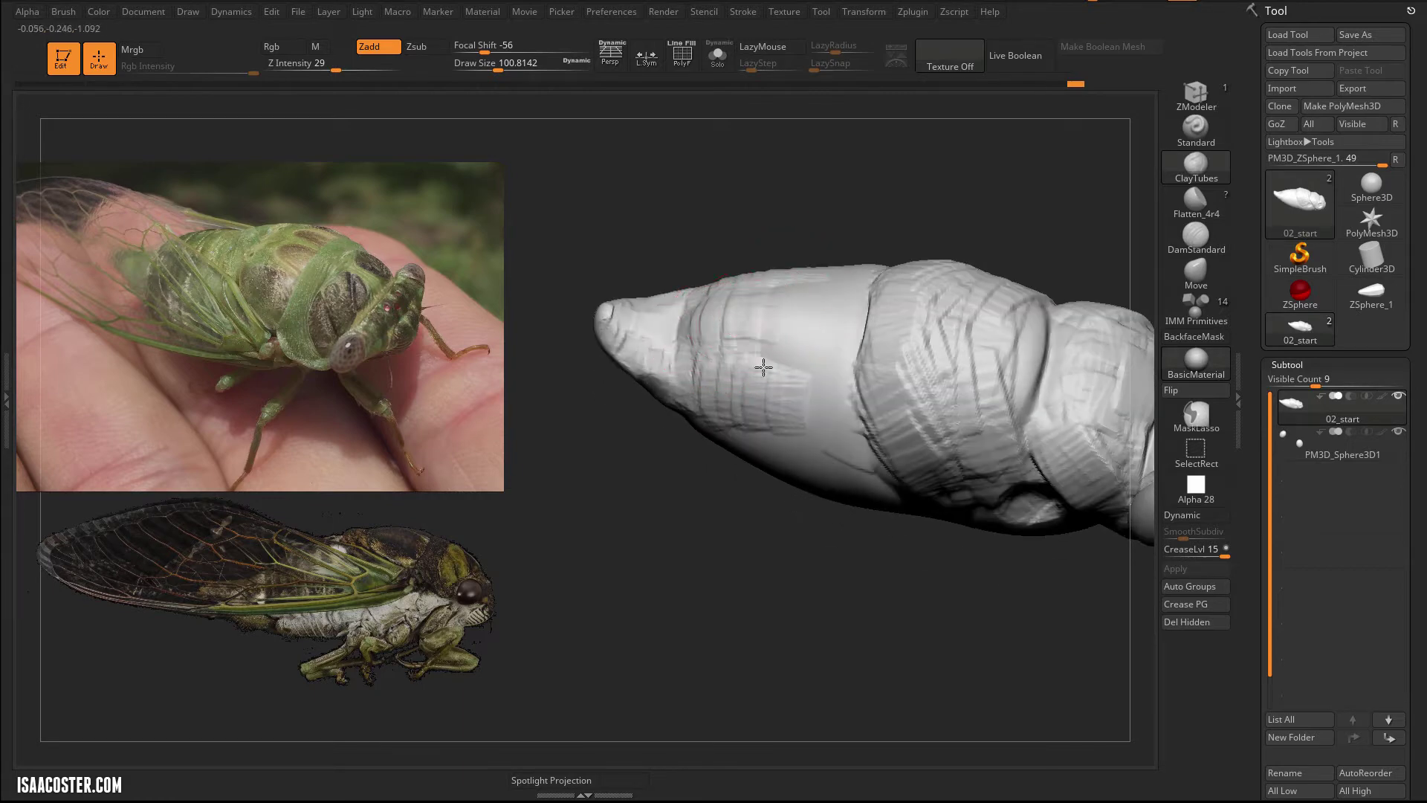
right_drag(816, 381, 662, 586)
mouse_move(810, 401)
right_down()
mouse_move(726, 637)
mouse_move(710, 634)
mouse_move(732, 624)
right_up()
mouse_move(825, 383)
mouse_down()
mouse_move(784, 472)
mouse_move(797, 402)
mouse_move(860, 402)
mouse_up()
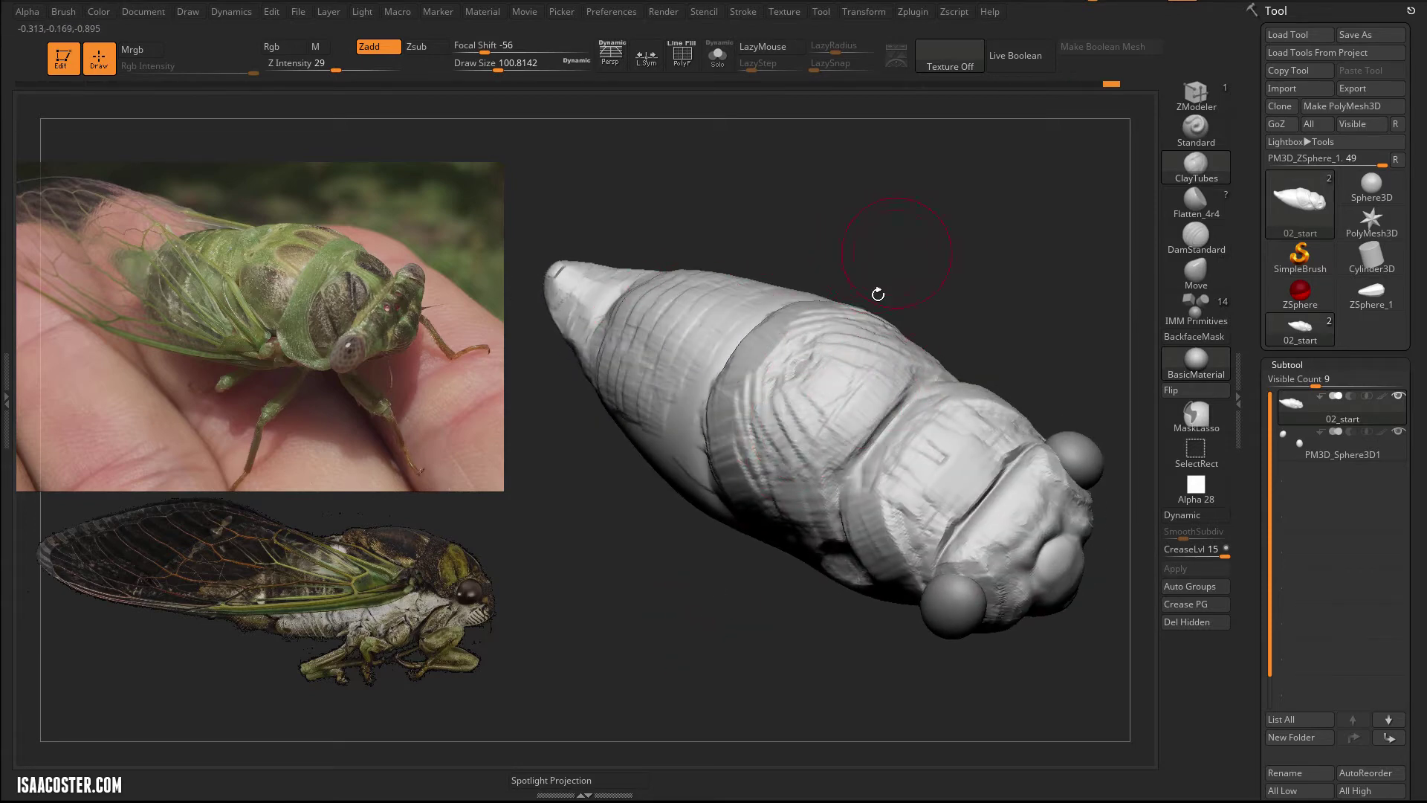
Build up the top of the thorax with ClayTubes, filling the crease between its middle and front plates.
drag(764, 435, 808, 620)
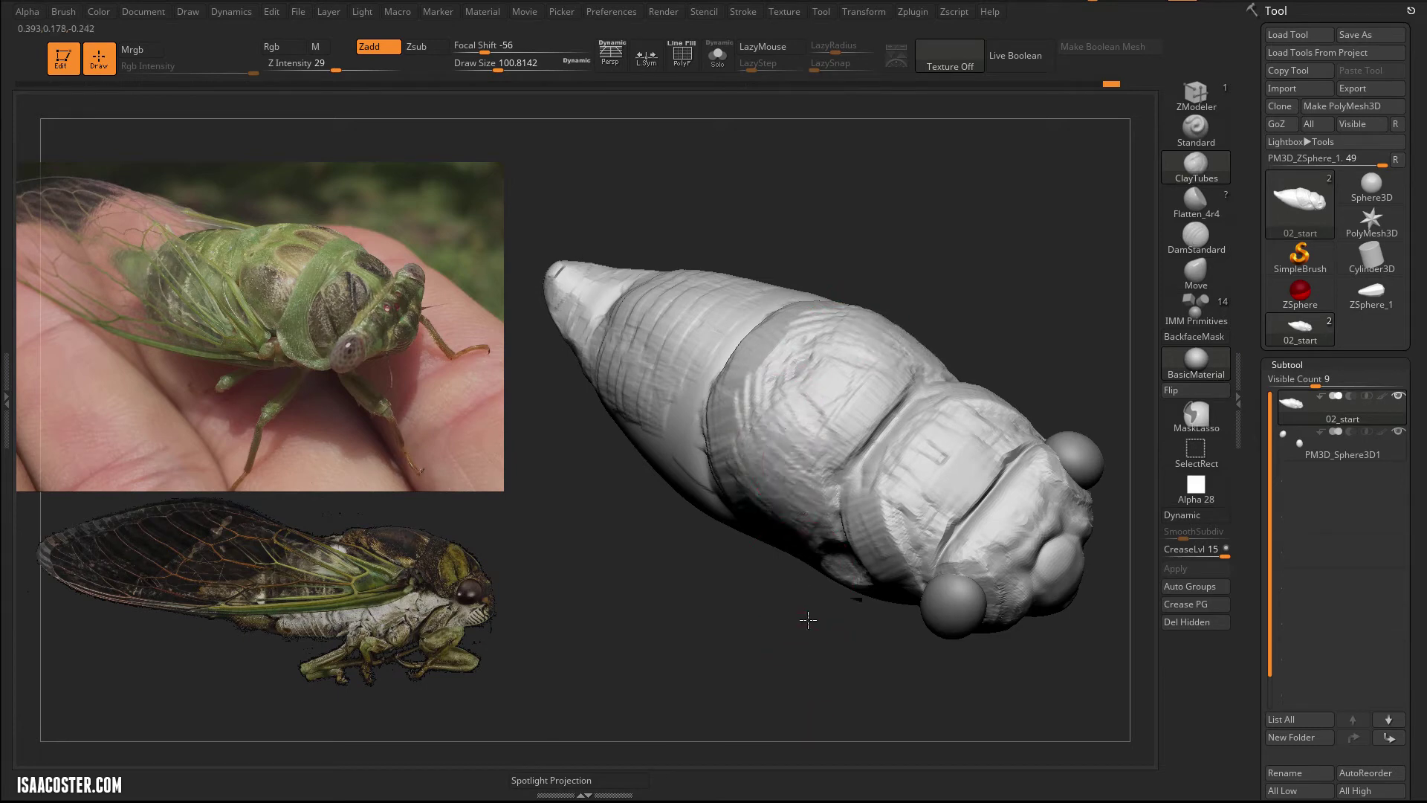
mouse_move(808, 620)
right_down()
mouse_move(774, 669)
mouse_move(711, 682)
mouse_move(743, 647)
right_up()
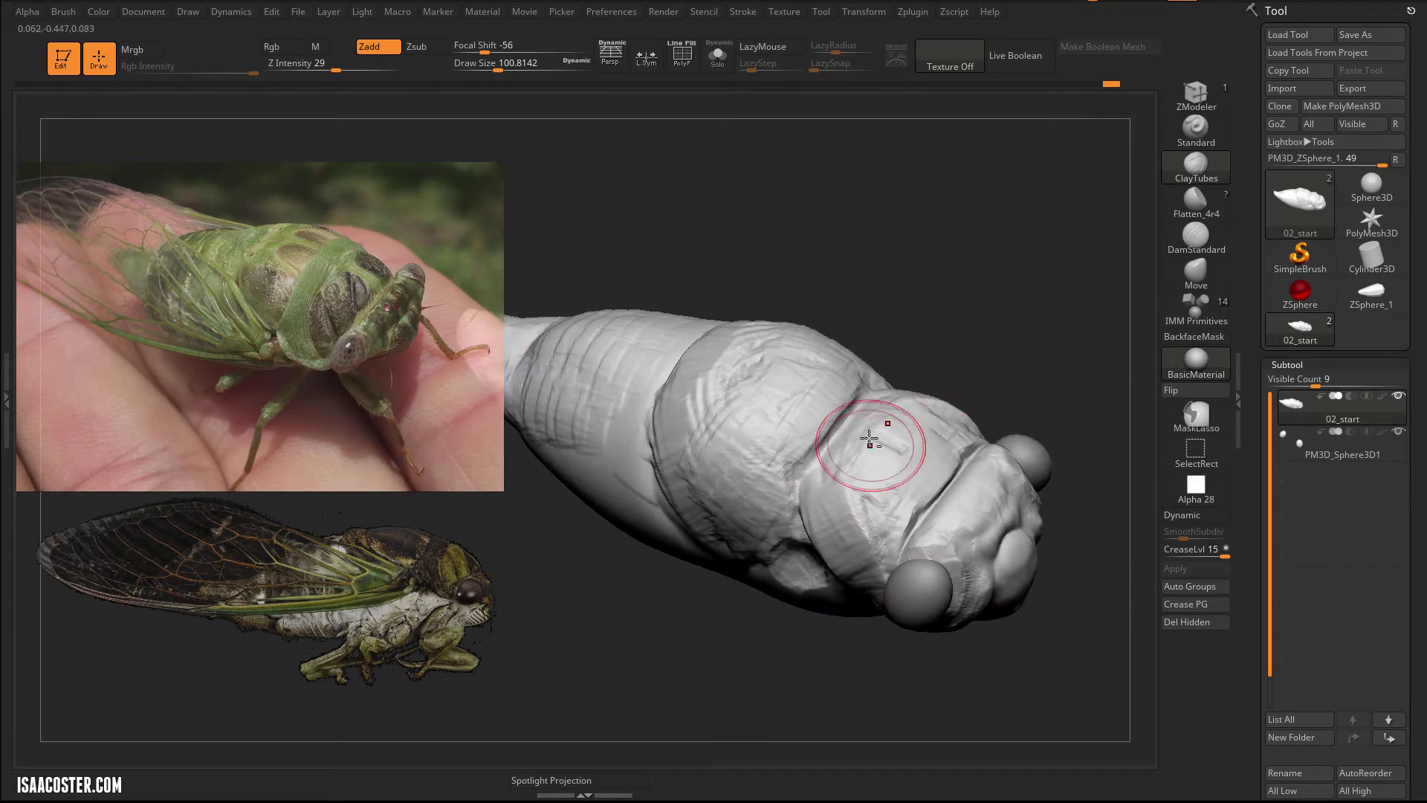
drag(870, 439, 825, 450)
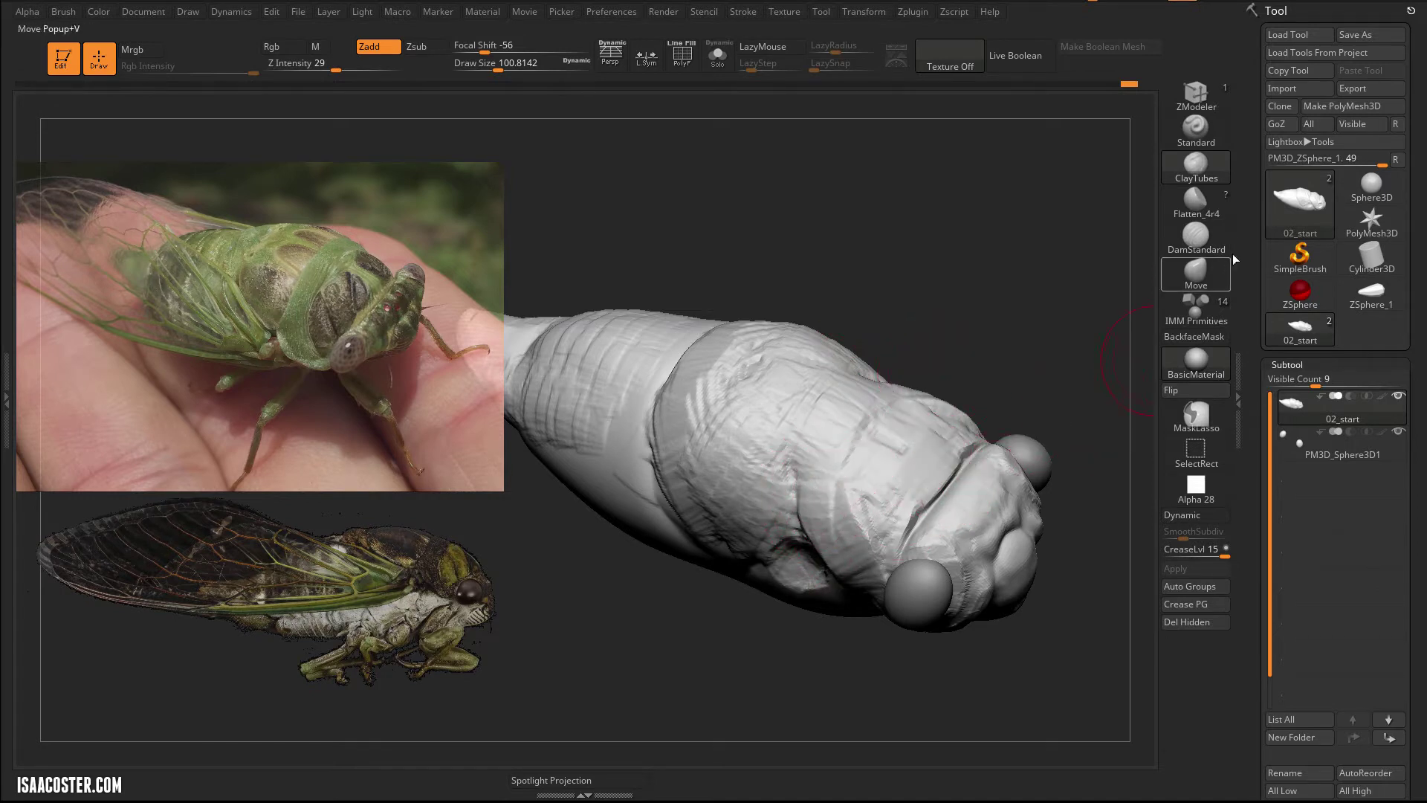
Reshape the front thorax plate where it meets the head using the Move brush, with its draw size reduced to about 124.
click(1207, 281)
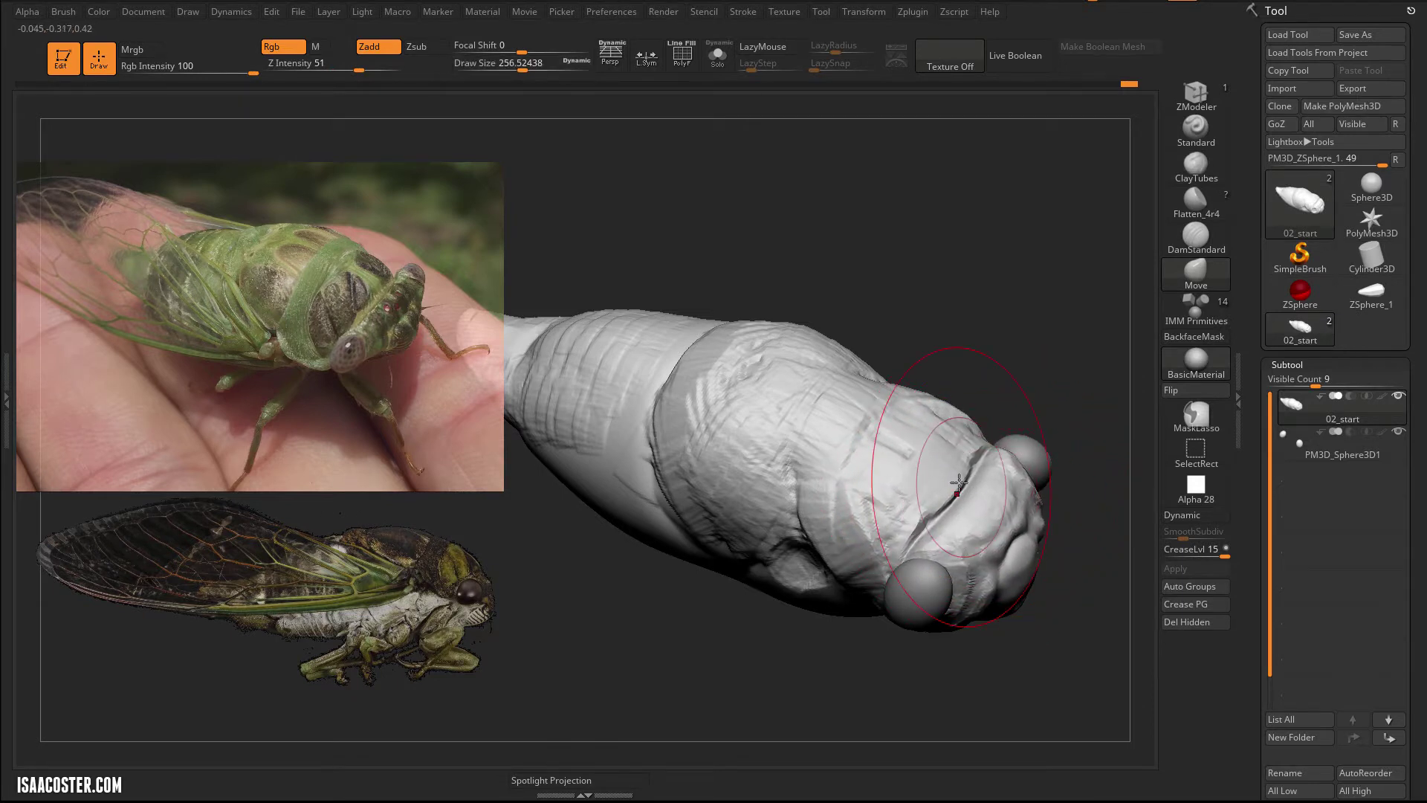
key(s)
mouse_move(992, 403)
mouse_down()
mouse_move(1004, 387)
mouse_move(991, 347)
mouse_move(980, 361)
mouse_move(968, 348)
mouse_up()
key(s)
key(s)
mouse_move(995, 301)
mouse_down()
mouse_move(1010, 263)
mouse_move(1016, 379)
mouse_move(1014, 341)
mouse_move(1005, 357)
mouse_up()
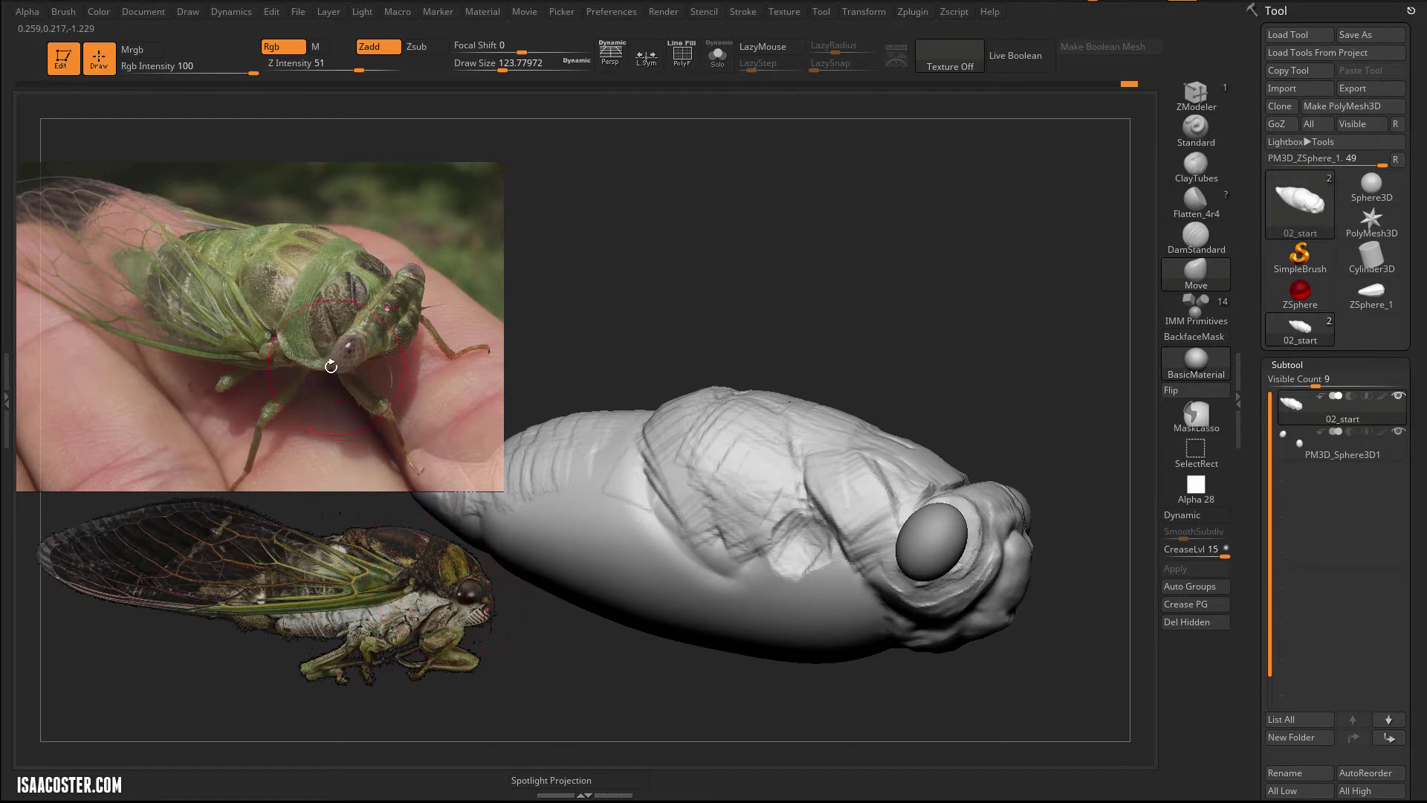
drag(871, 327, 1041, 372)
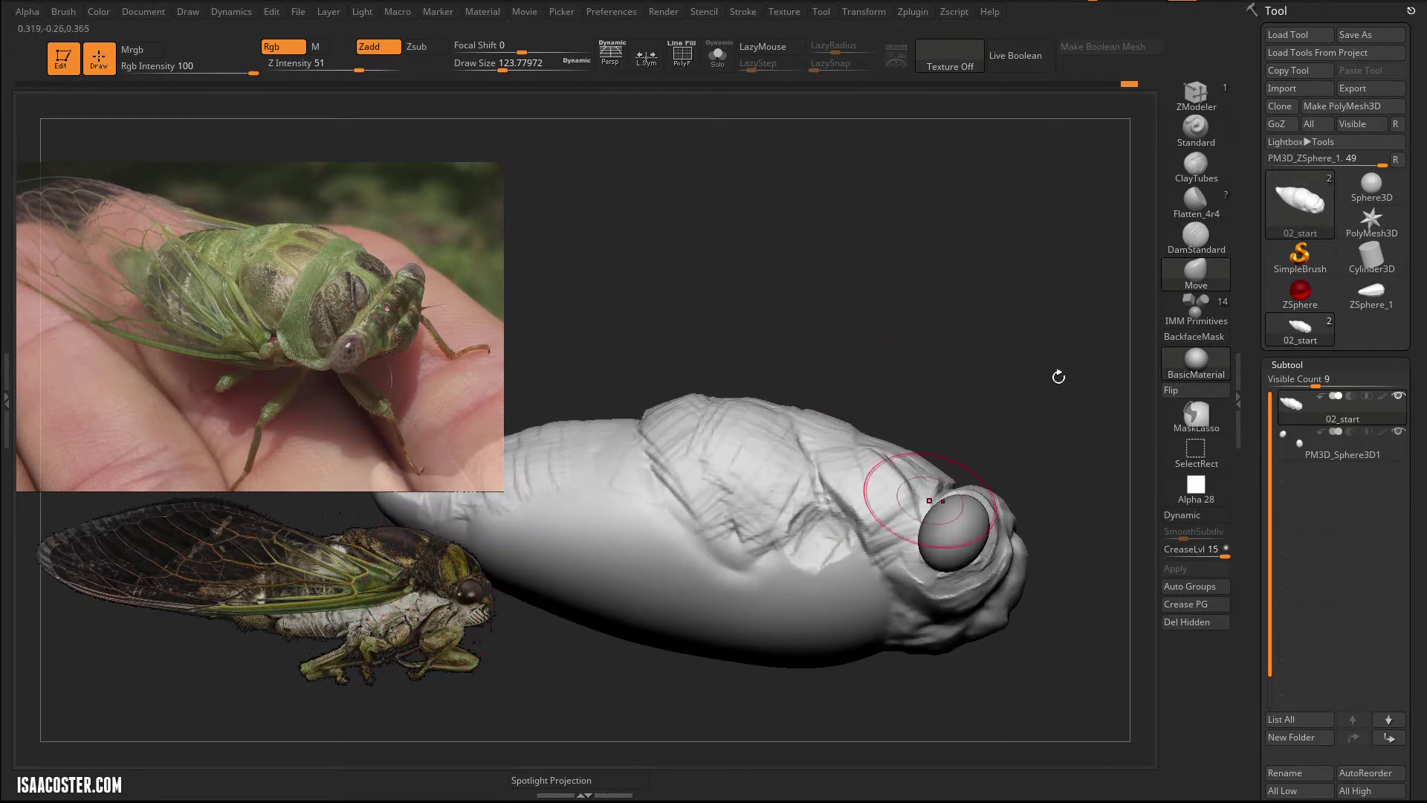
Rework the front thorax plate beside the eye with ClayTubes at draw size about 77, carving a recess into it.
click(1198, 240)
click(1212, 164)
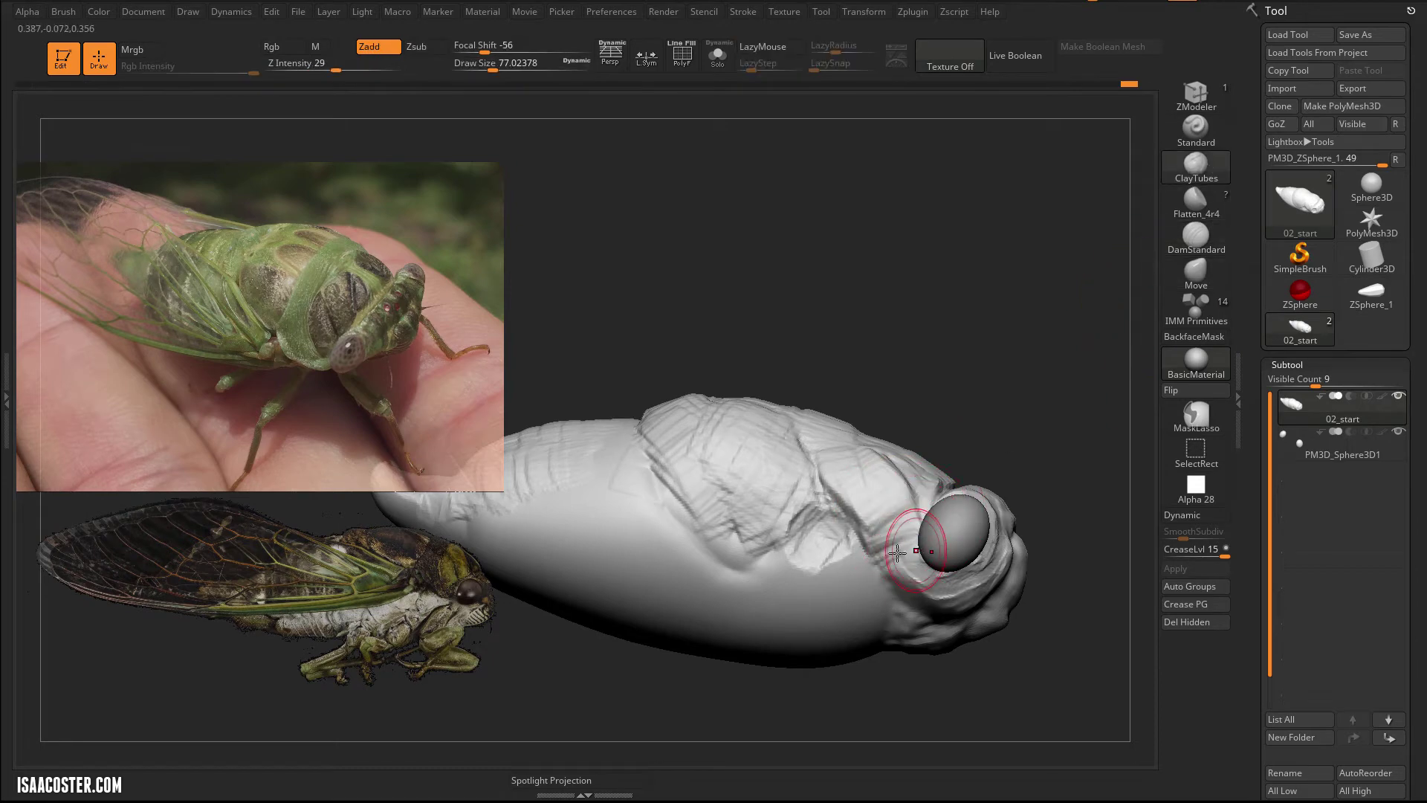
drag(871, 517, 901, 528)
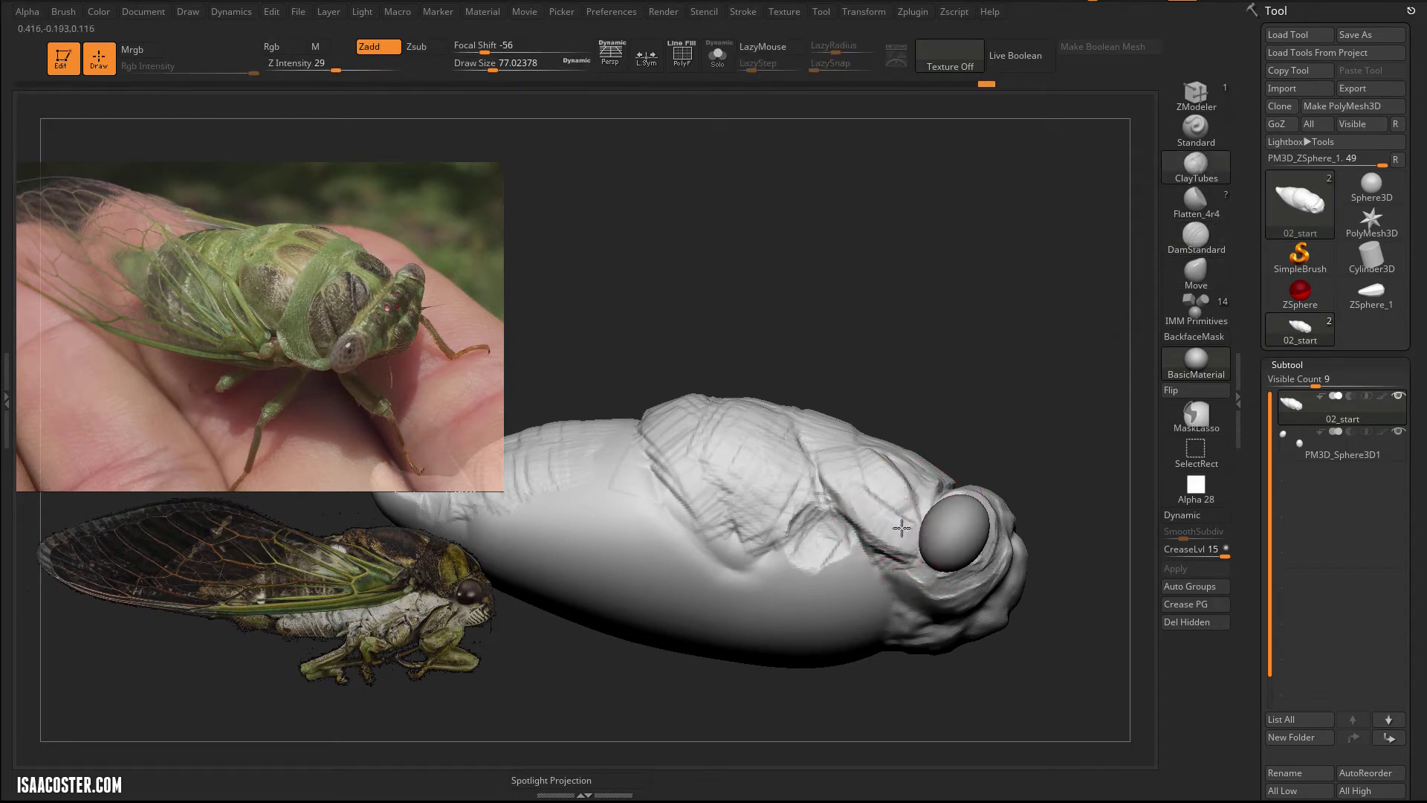
drag(997, 327, 1012, 348)
alt+drag(908, 517, 876, 452)
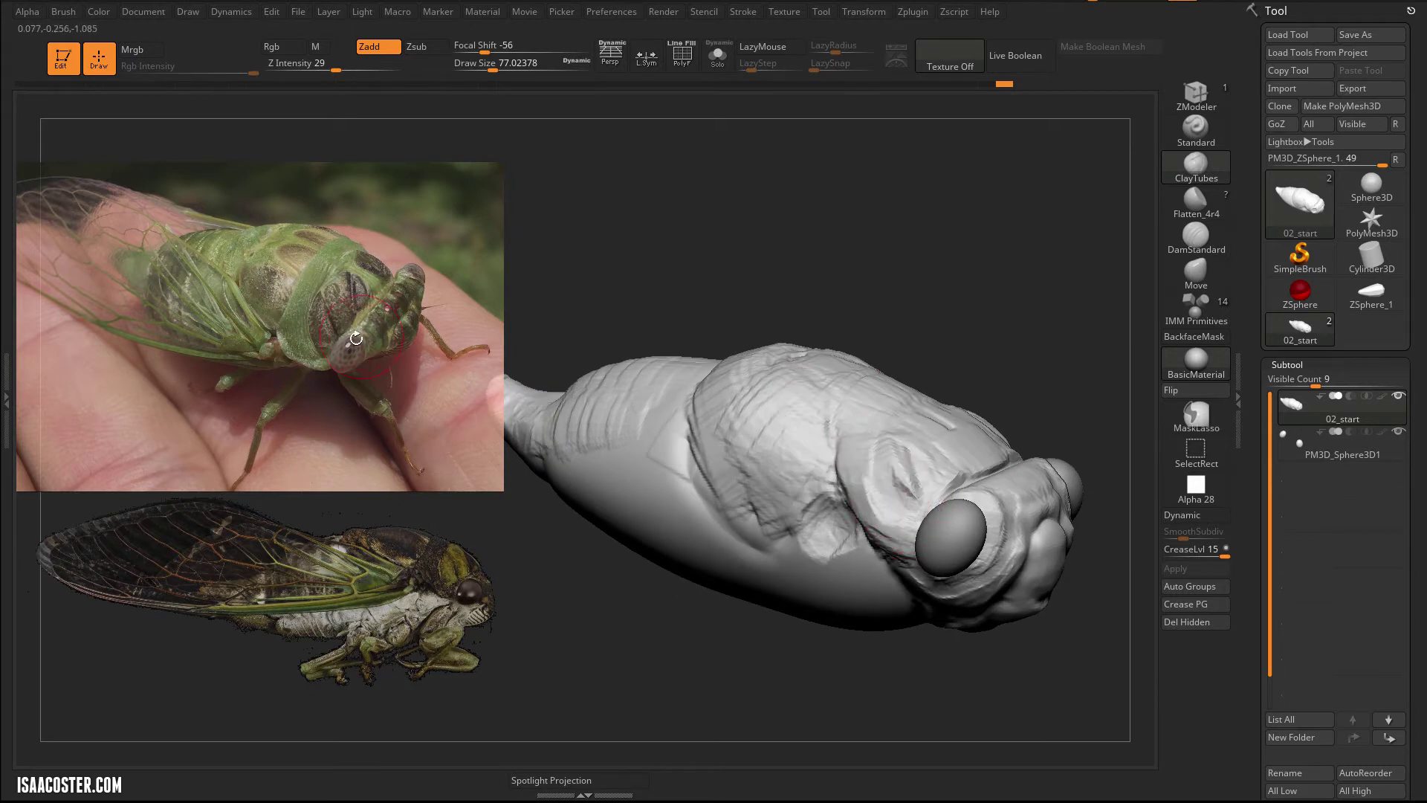
Build a raised collar band across the thorax behind the front plate with ClayTubes strokes.
drag(958, 298, 1011, 254)
drag(885, 287, 892, 327)
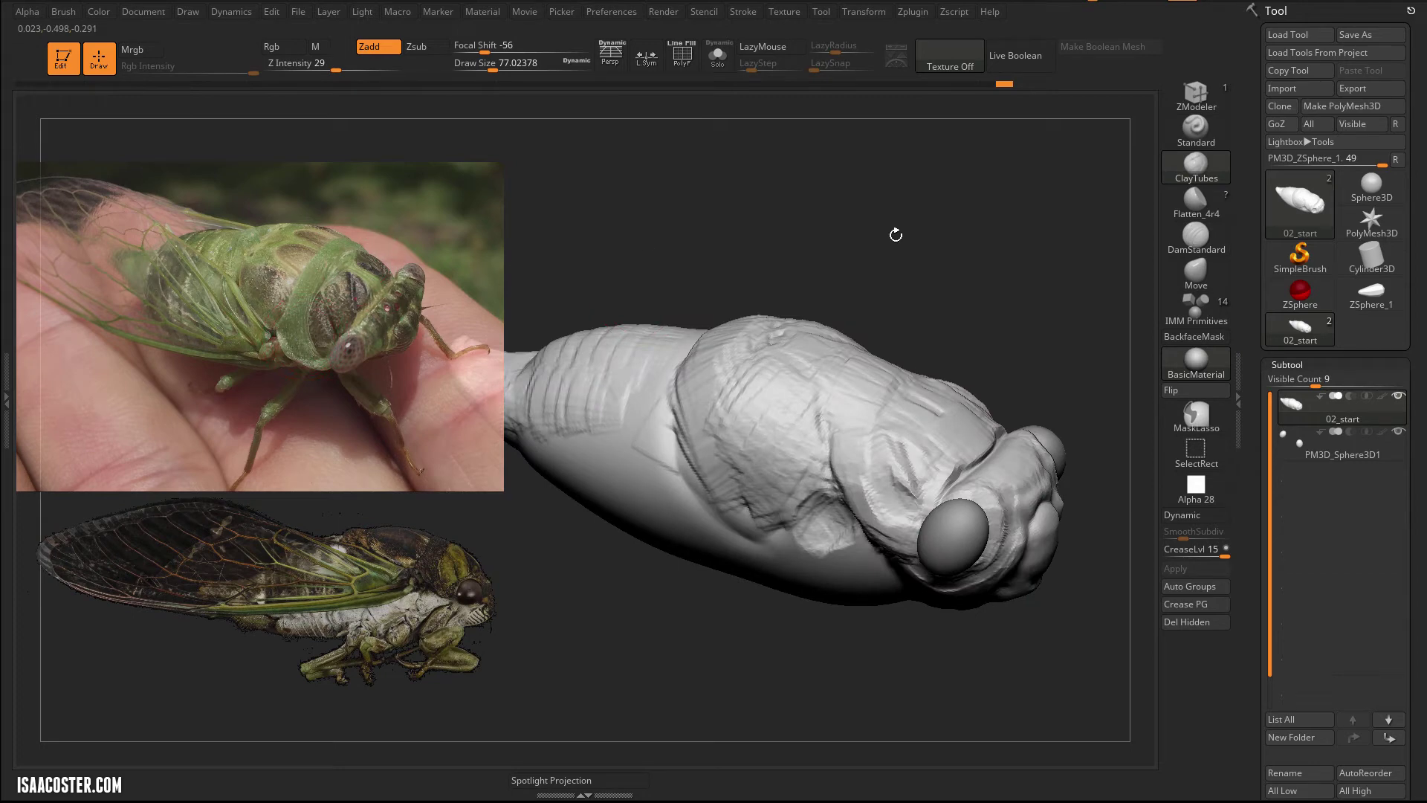
drag(896, 235, 870, 313)
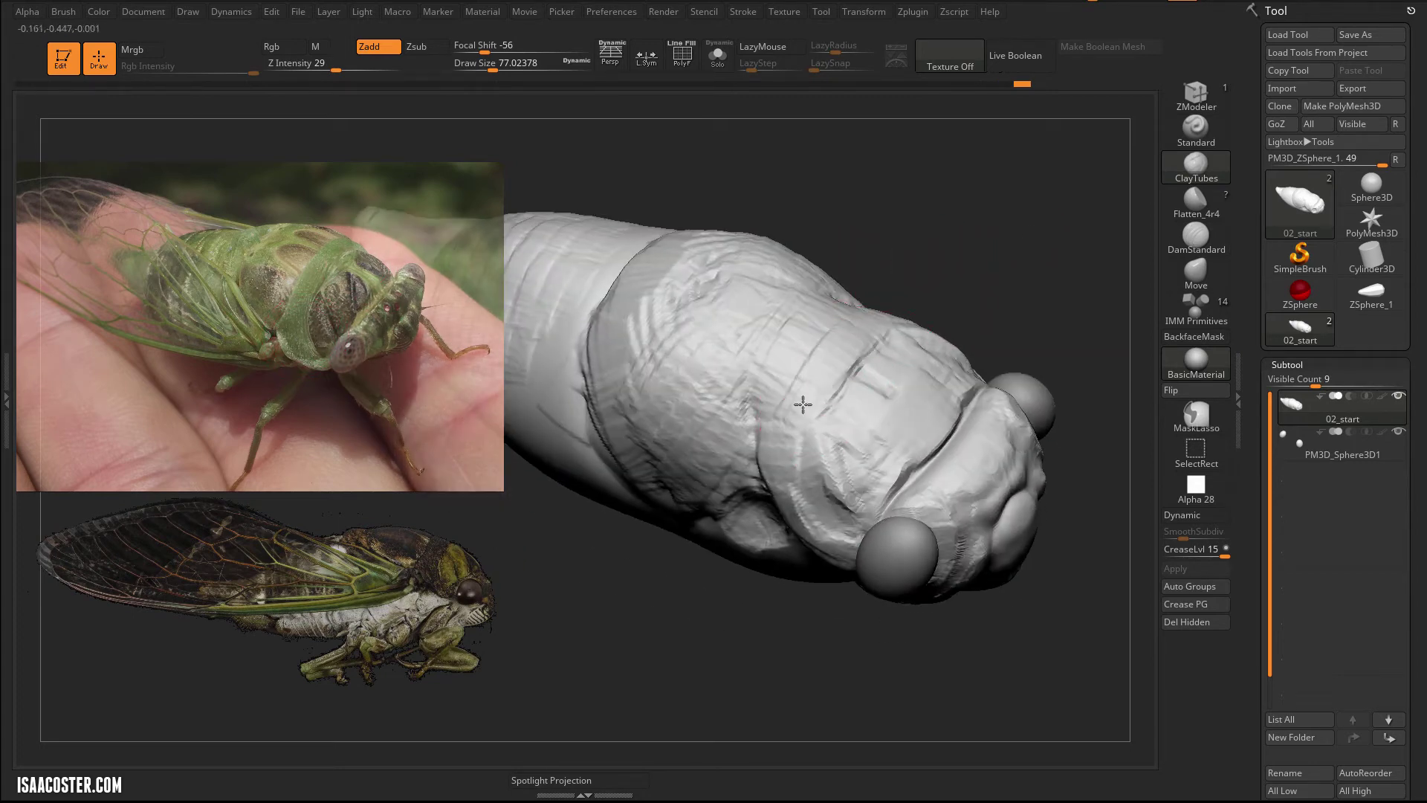
drag(802, 405, 777, 428)
drag(836, 323, 766, 438)
drag(816, 385, 795, 506)
drag(796, 453, 817, 543)
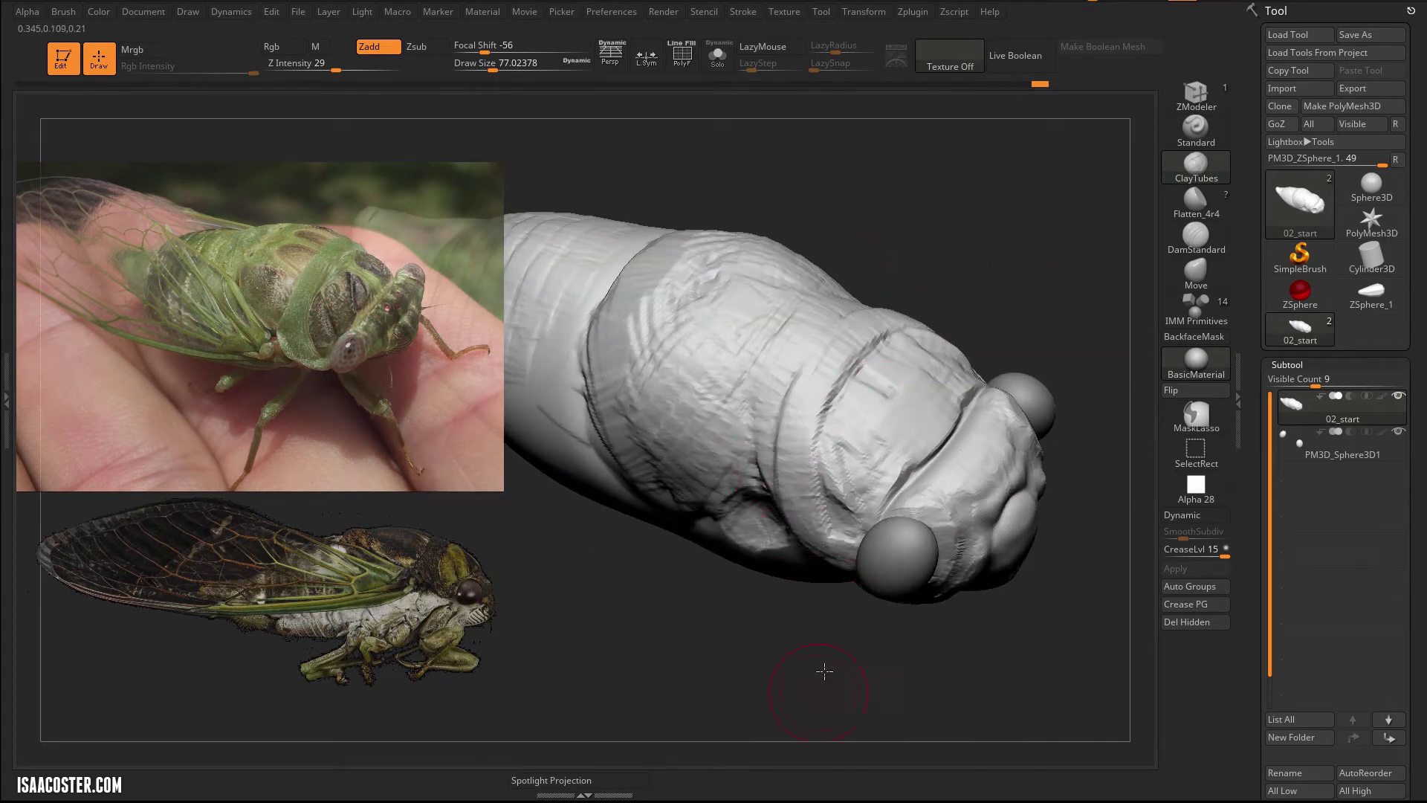
Refine the front thorax plate between the collar and the eyes, filling in its recessed area.
drag(824, 671, 836, 558)
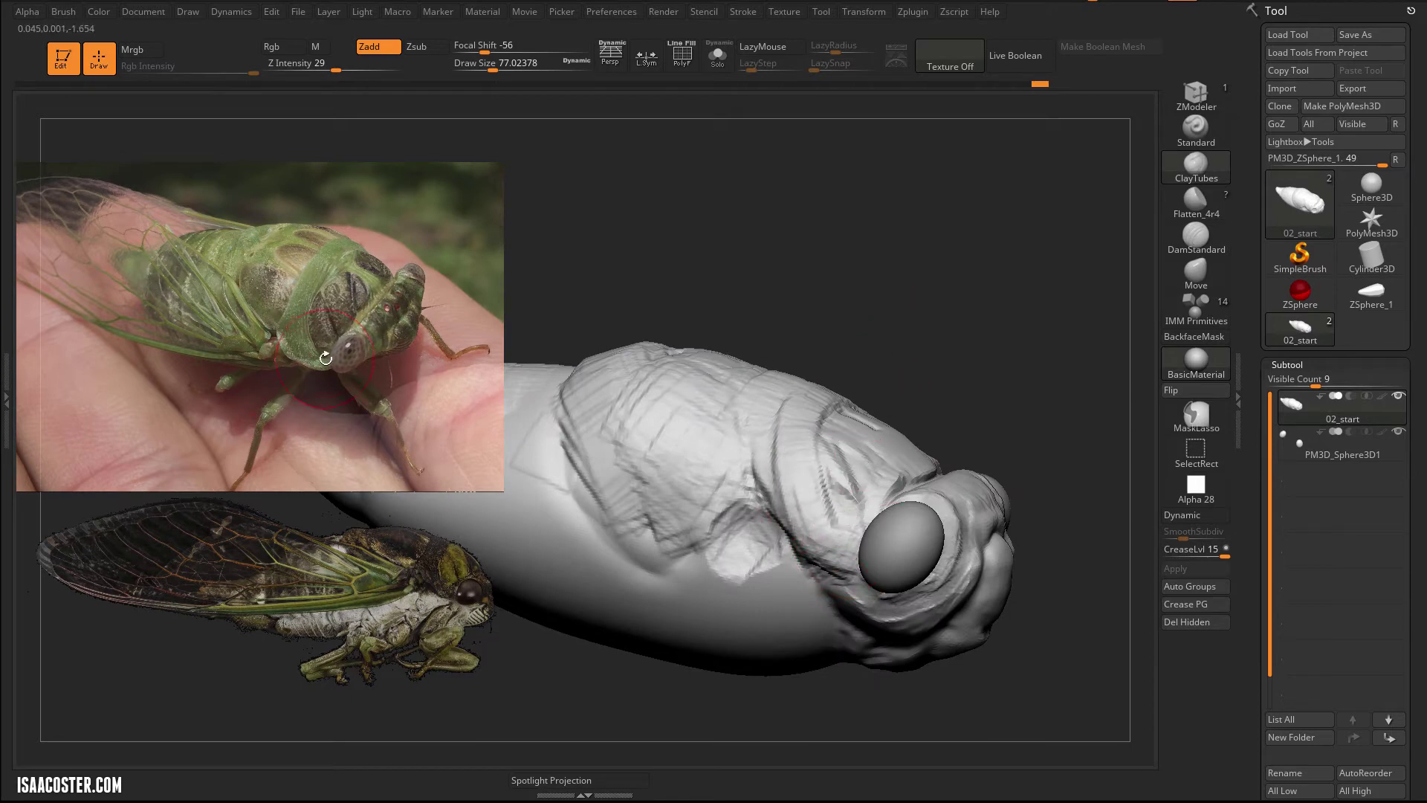
drag(1077, 328, 844, 446)
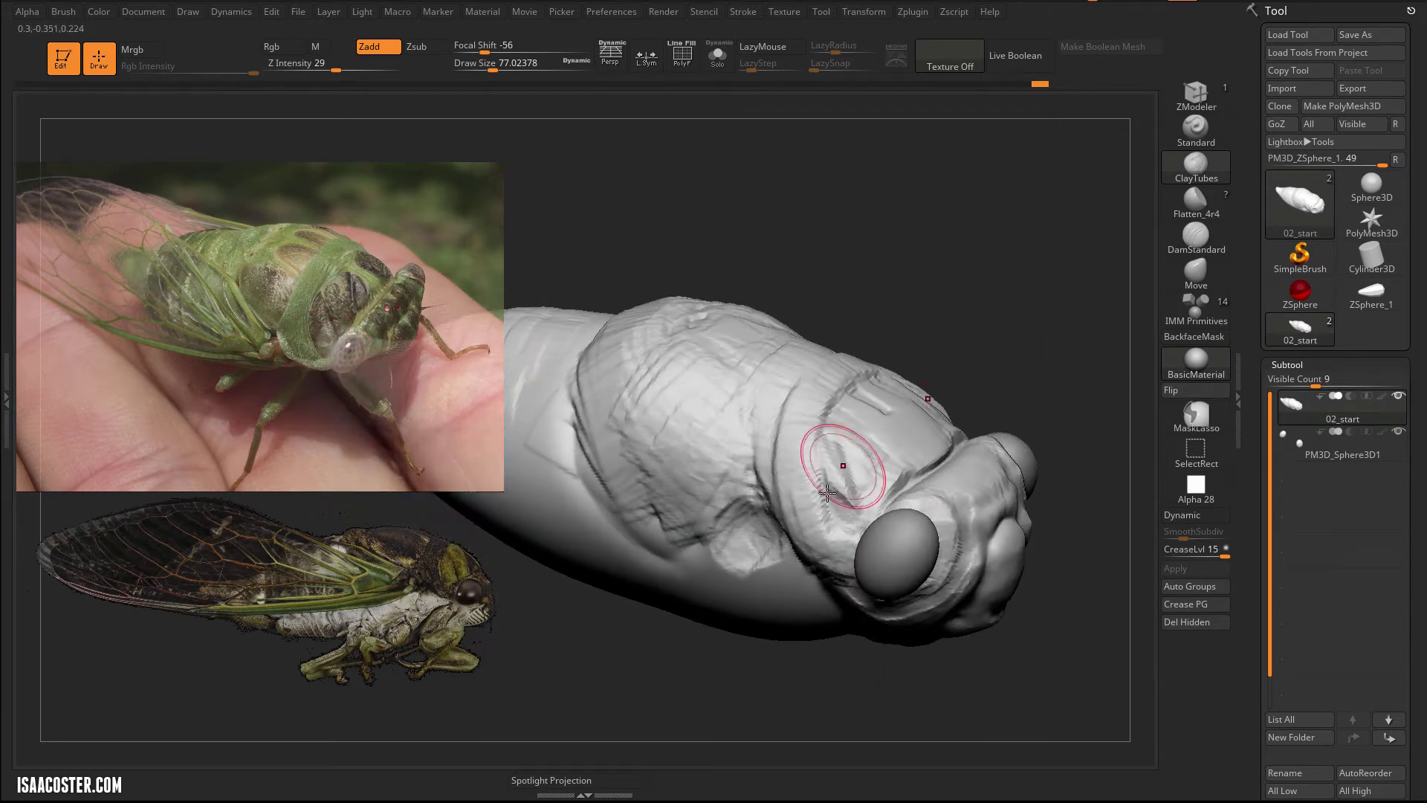
right_drag(854, 450, 936, 368)
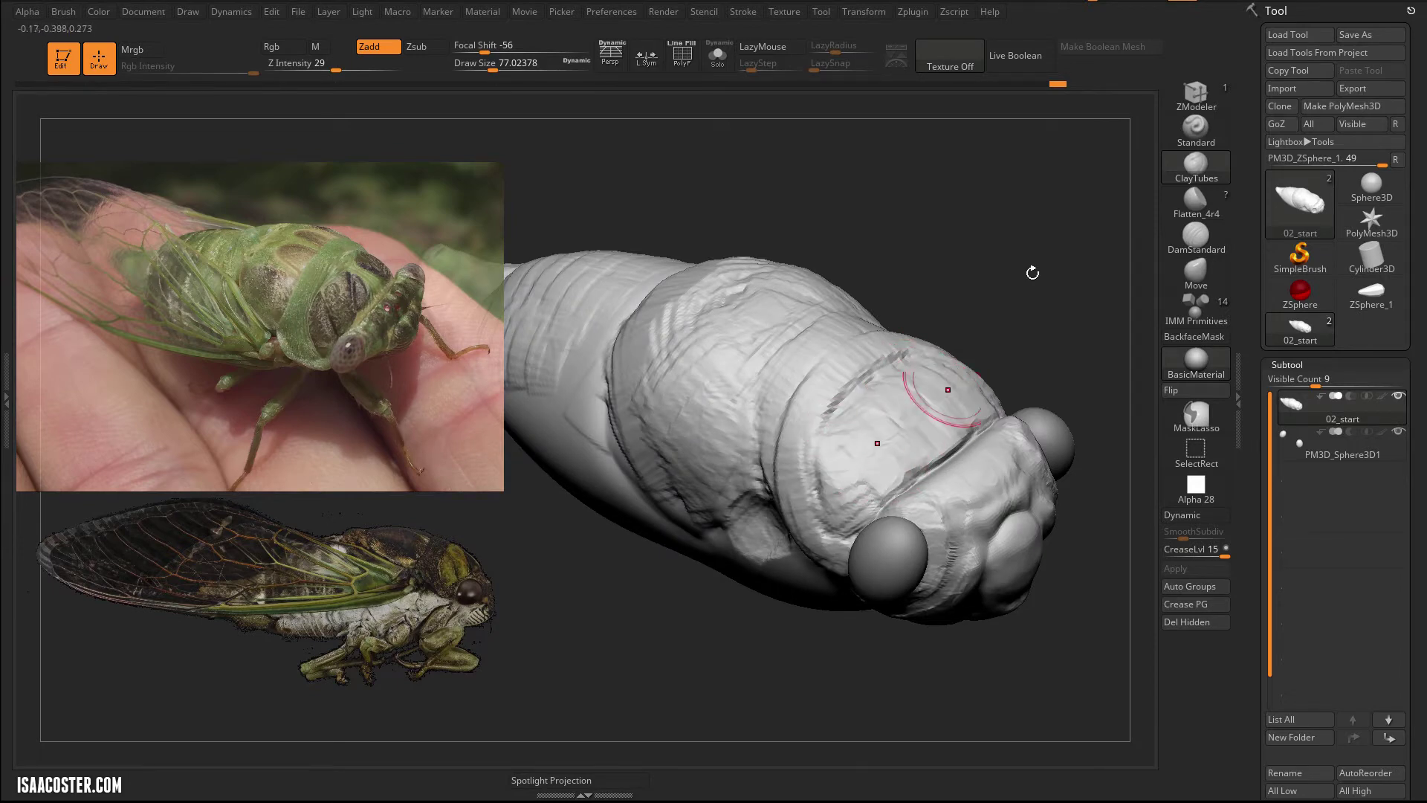
Show the body's polygon wireframe and open the DynaMesh settings in its geometry options.
key(shift+f)
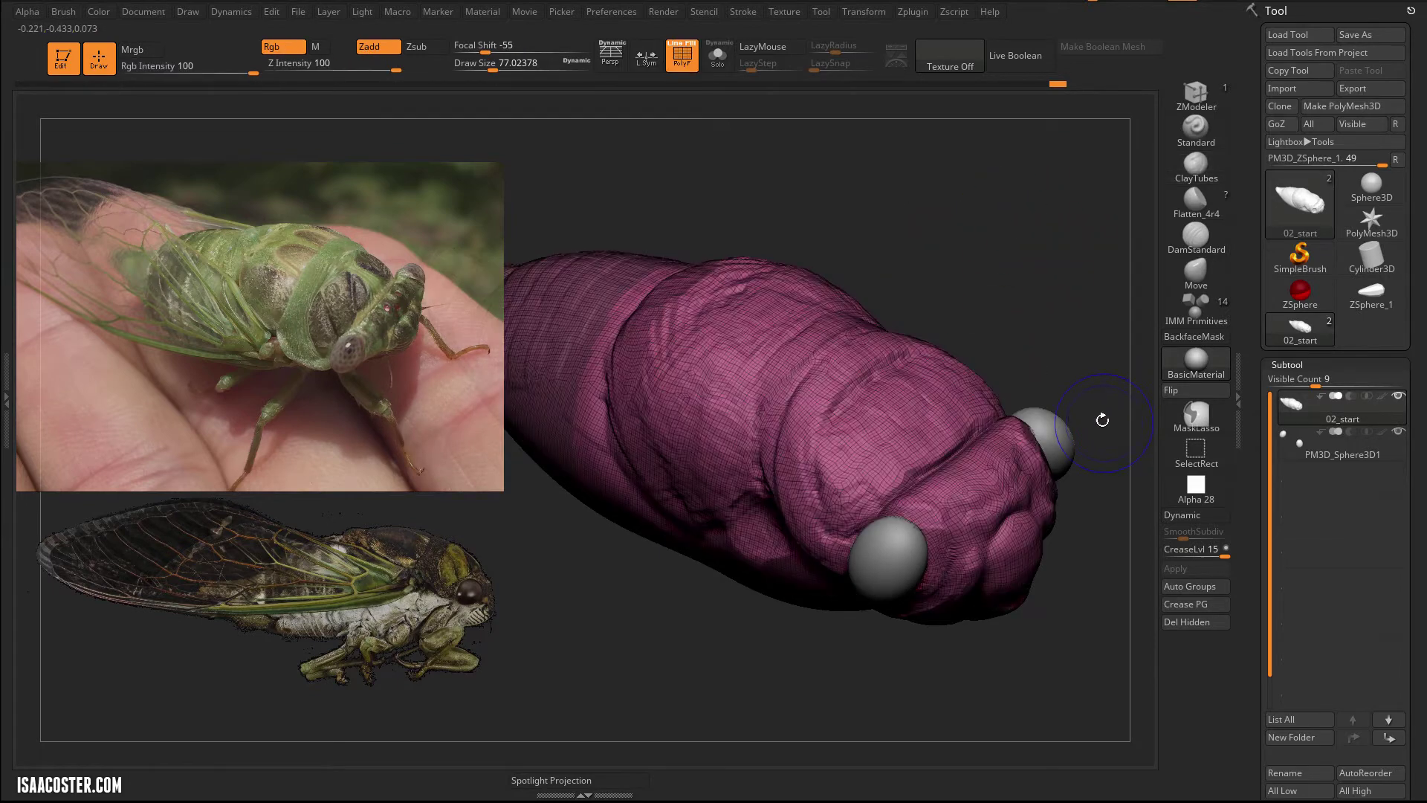
drag(1254, 329, 1268, 159)
drag(1248, 497, 1291, 408)
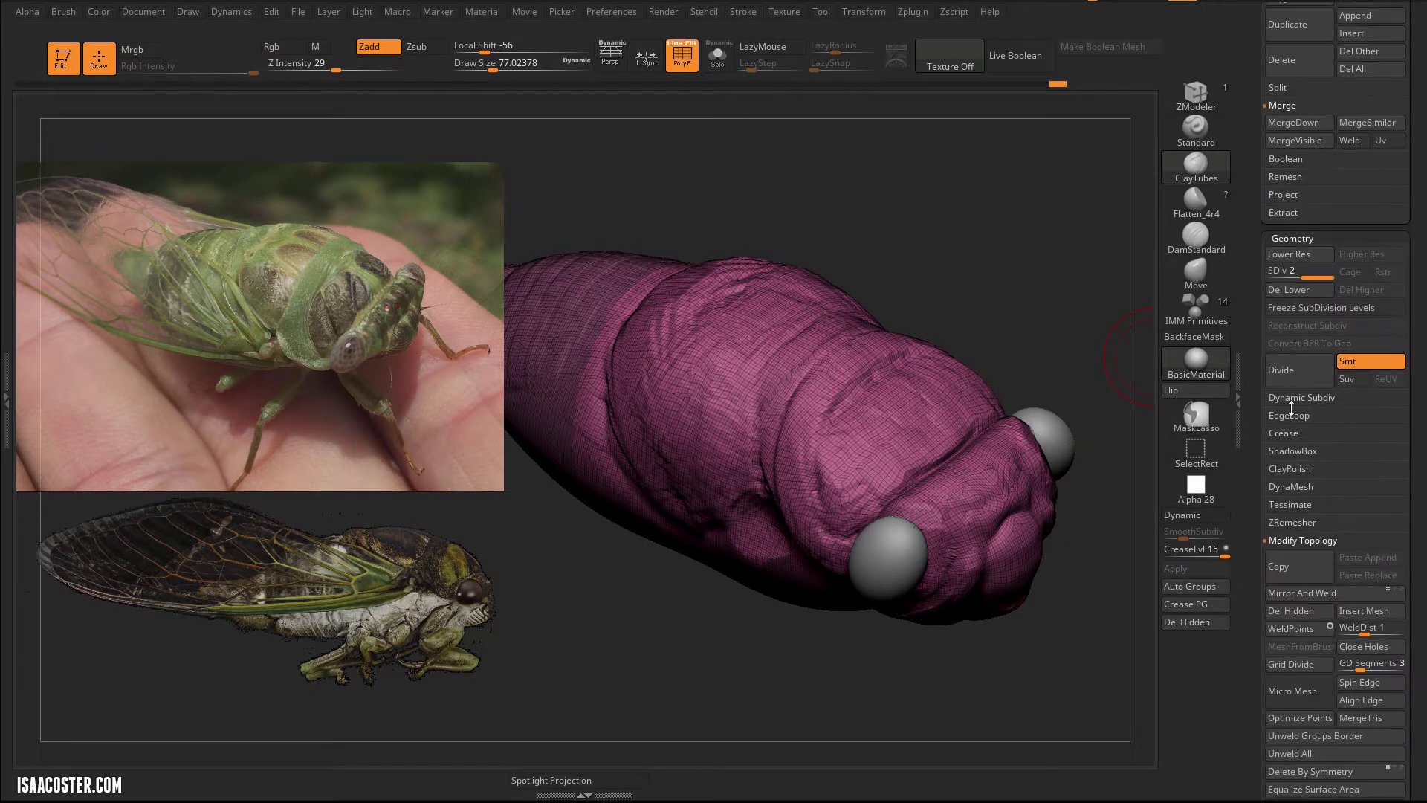
click(1291, 486)
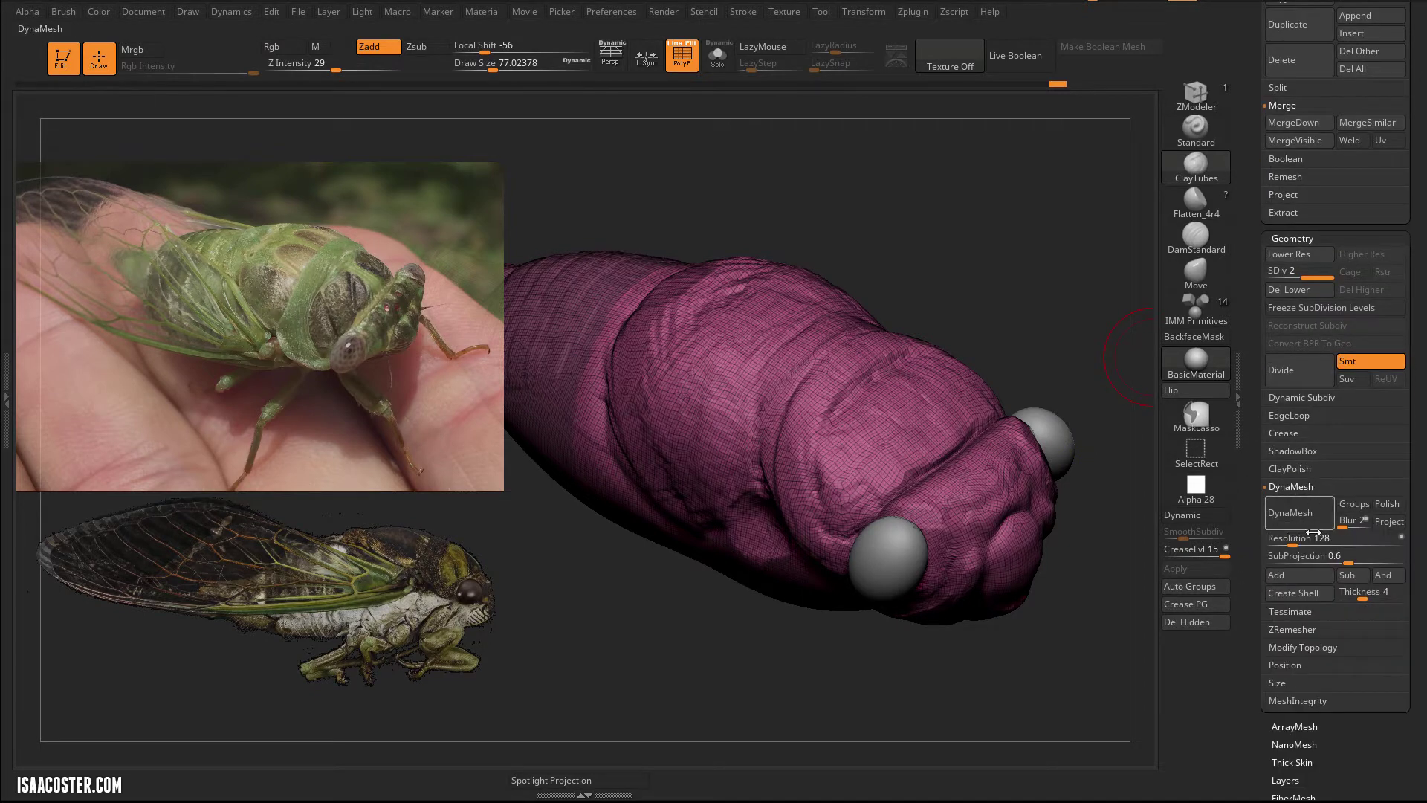
click(1294, 521)
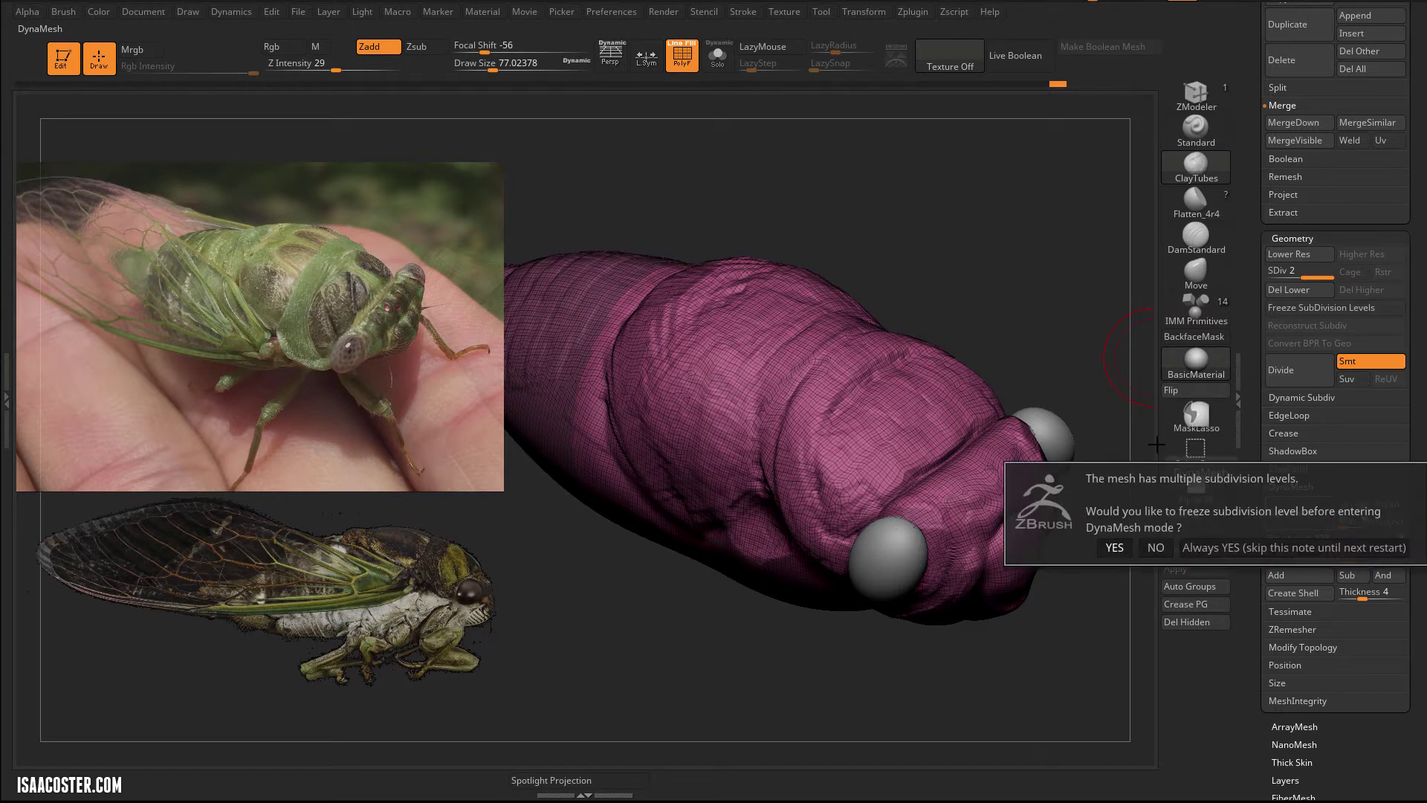
click(1114, 548)
key(ctrl+z)
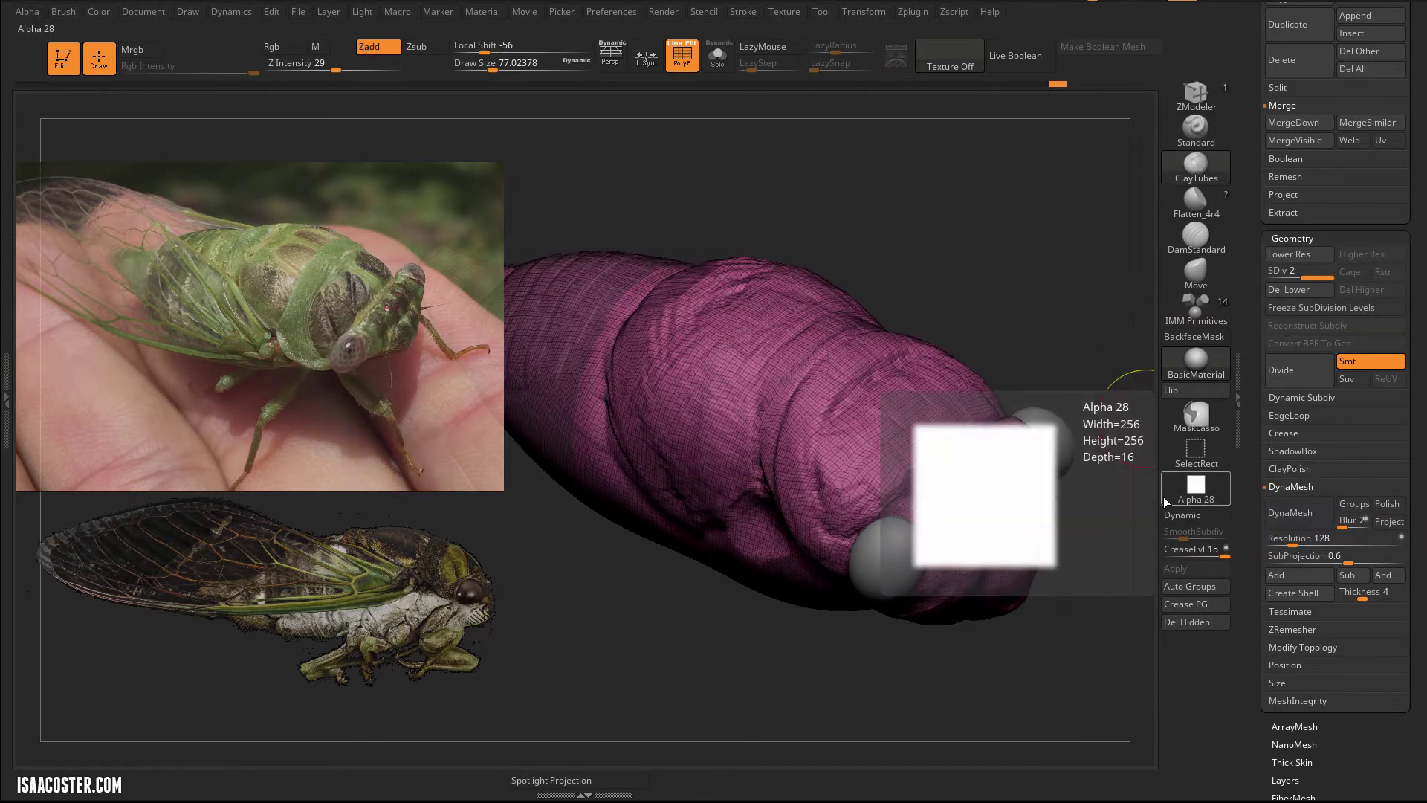
Remesh the body with DynaMesh at resolution 256 without freezing subdivision levels, and hide the polygon wireframe.
click(1304, 540)
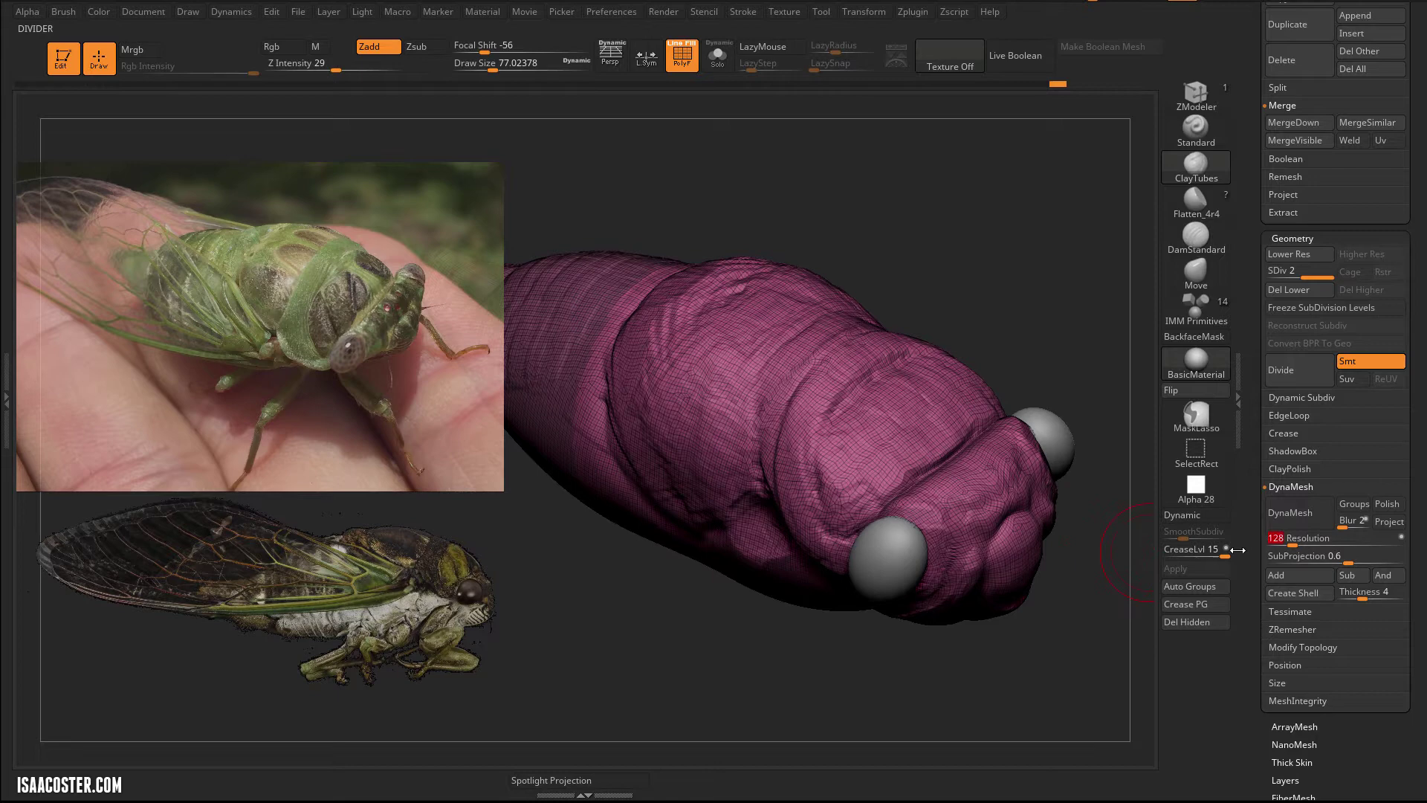
text(256)
key(Return)
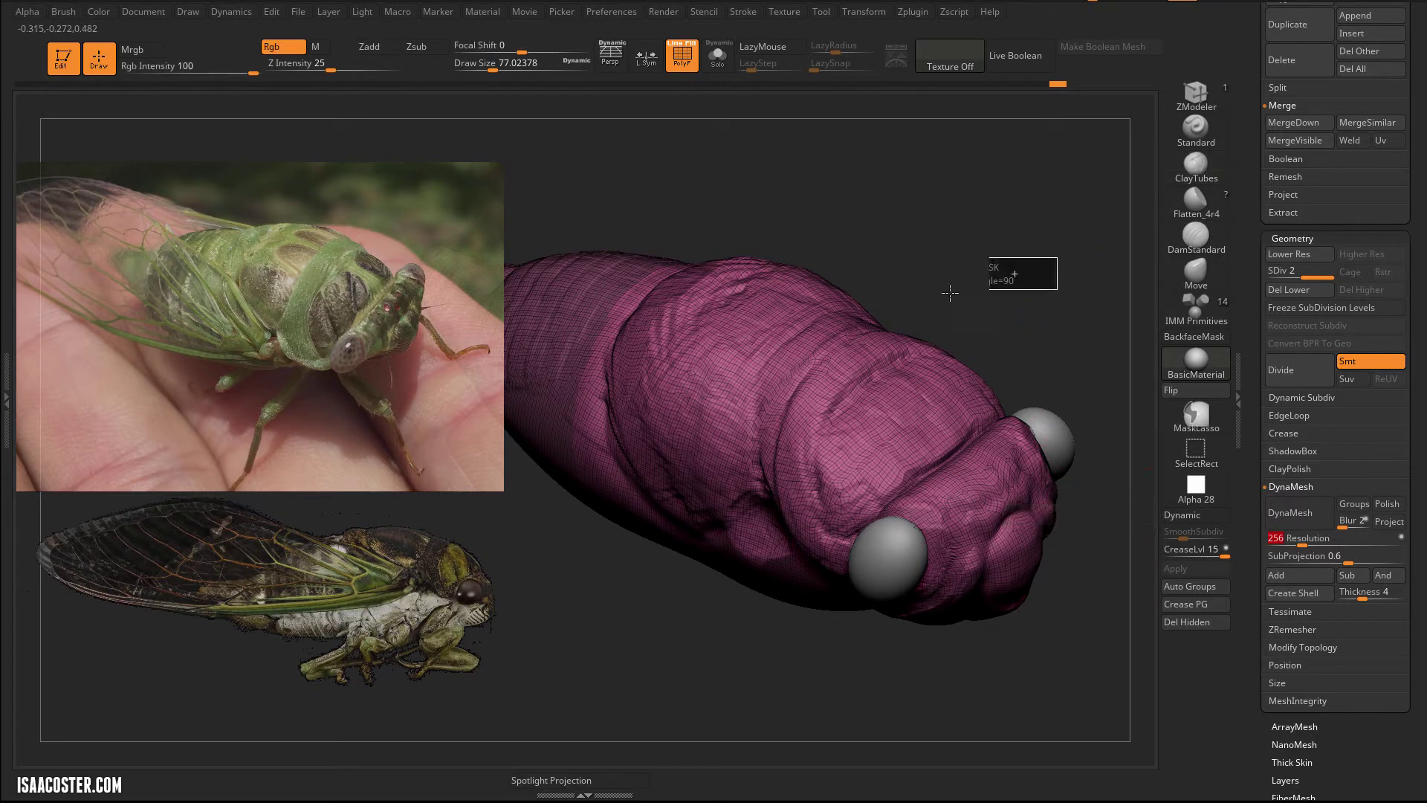
click(1291, 513)
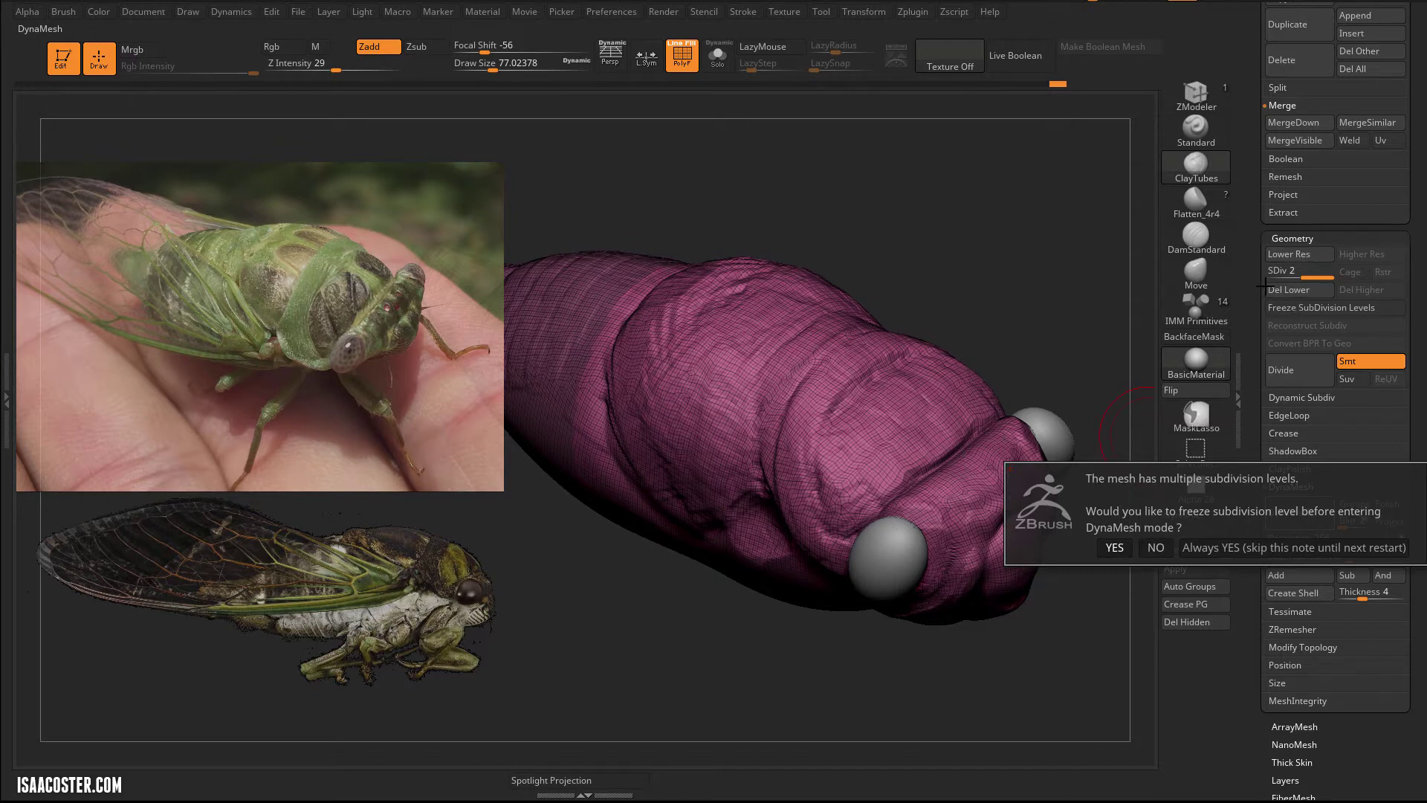
click(1155, 547)
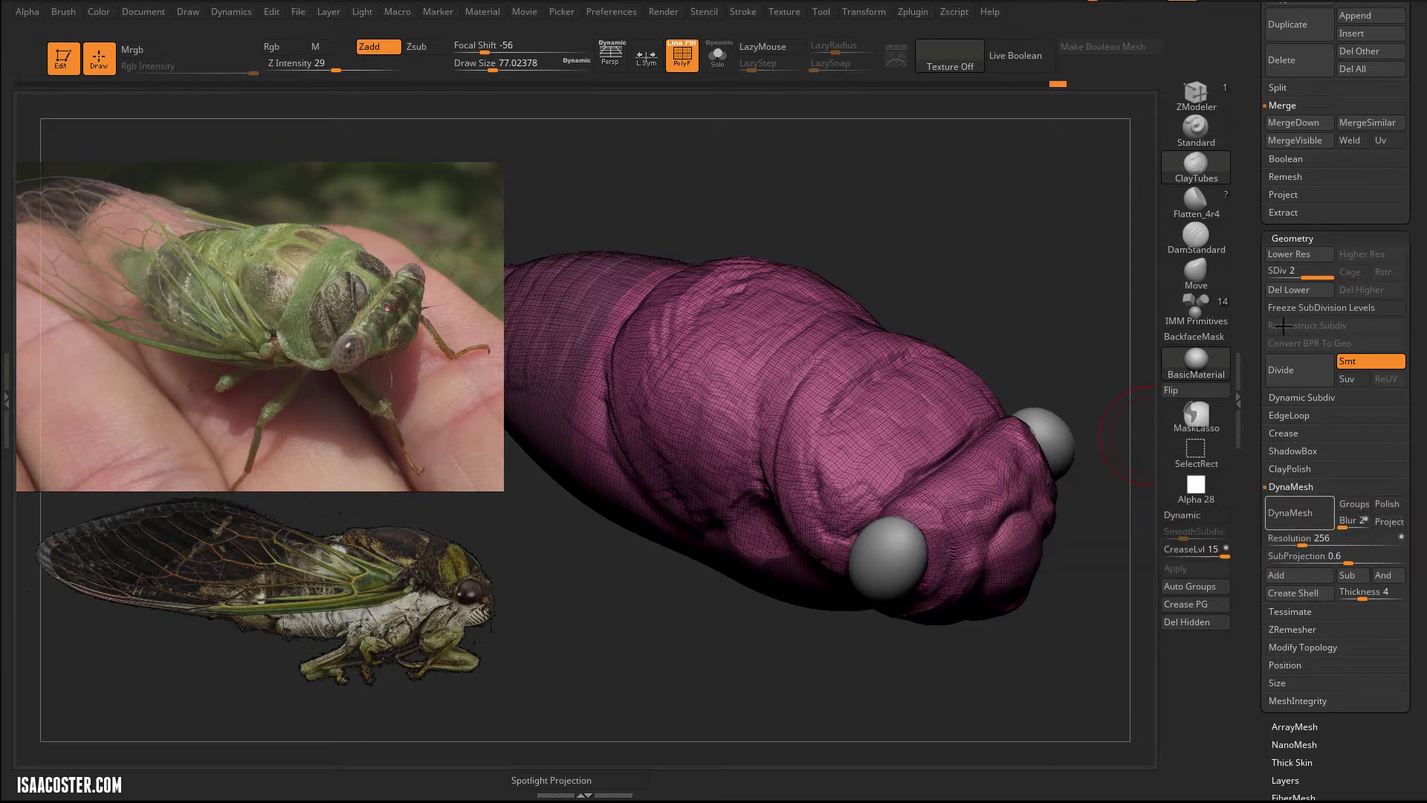
key(shift+f)
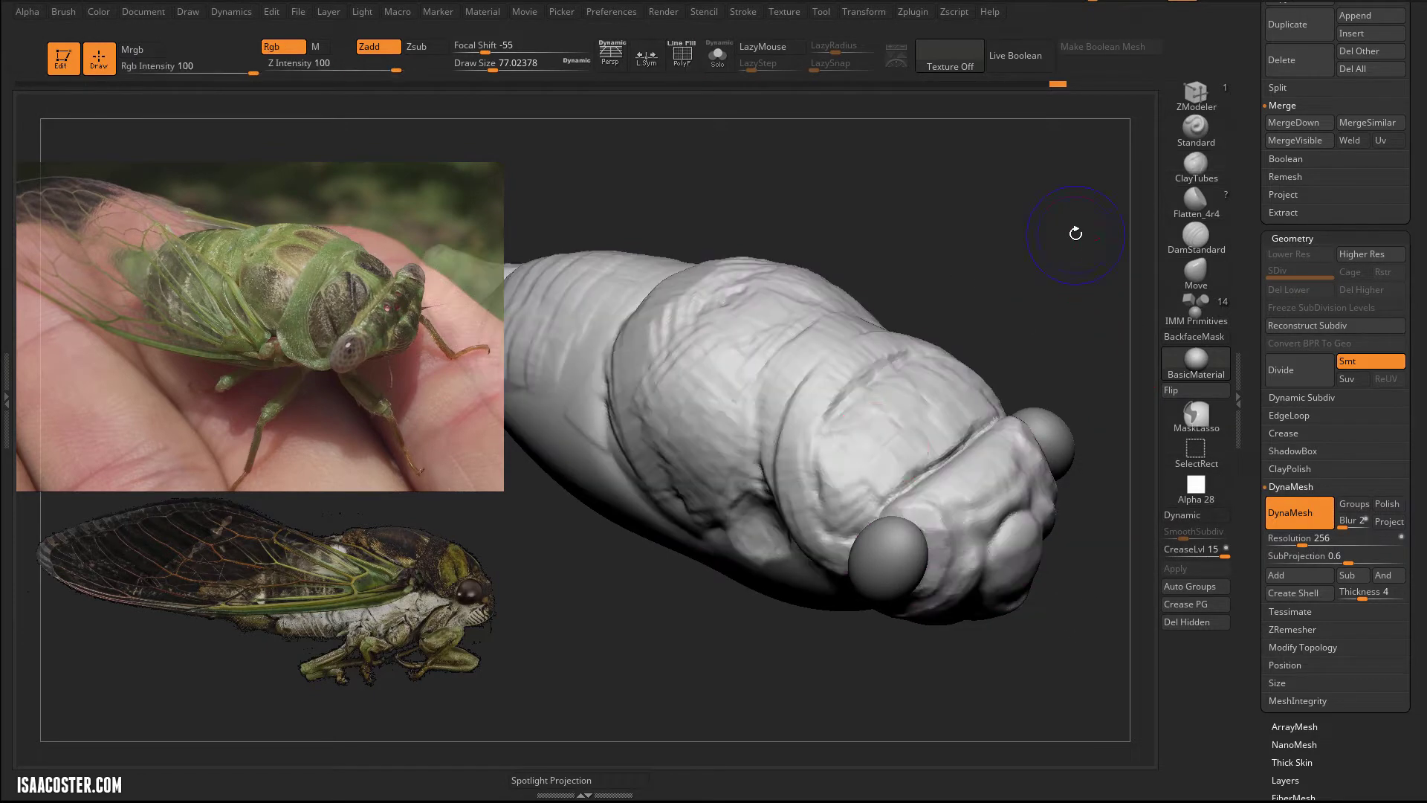
Carve creases along the underside of the head with the DamStandard brush at Z Intensity 26.
mouse_move(932, 284)
mouse_down()
mouse_move(972, 248)
mouse_move(982, 197)
mouse_move(965, 255)
mouse_move(565, 535)
mouse_up()
mouse_move(807, 644)
mouse_down()
mouse_move(814, 654)
mouse_move(821, 543)
mouse_up()
click(1213, 237)
drag(1032, 270, 847, 468)
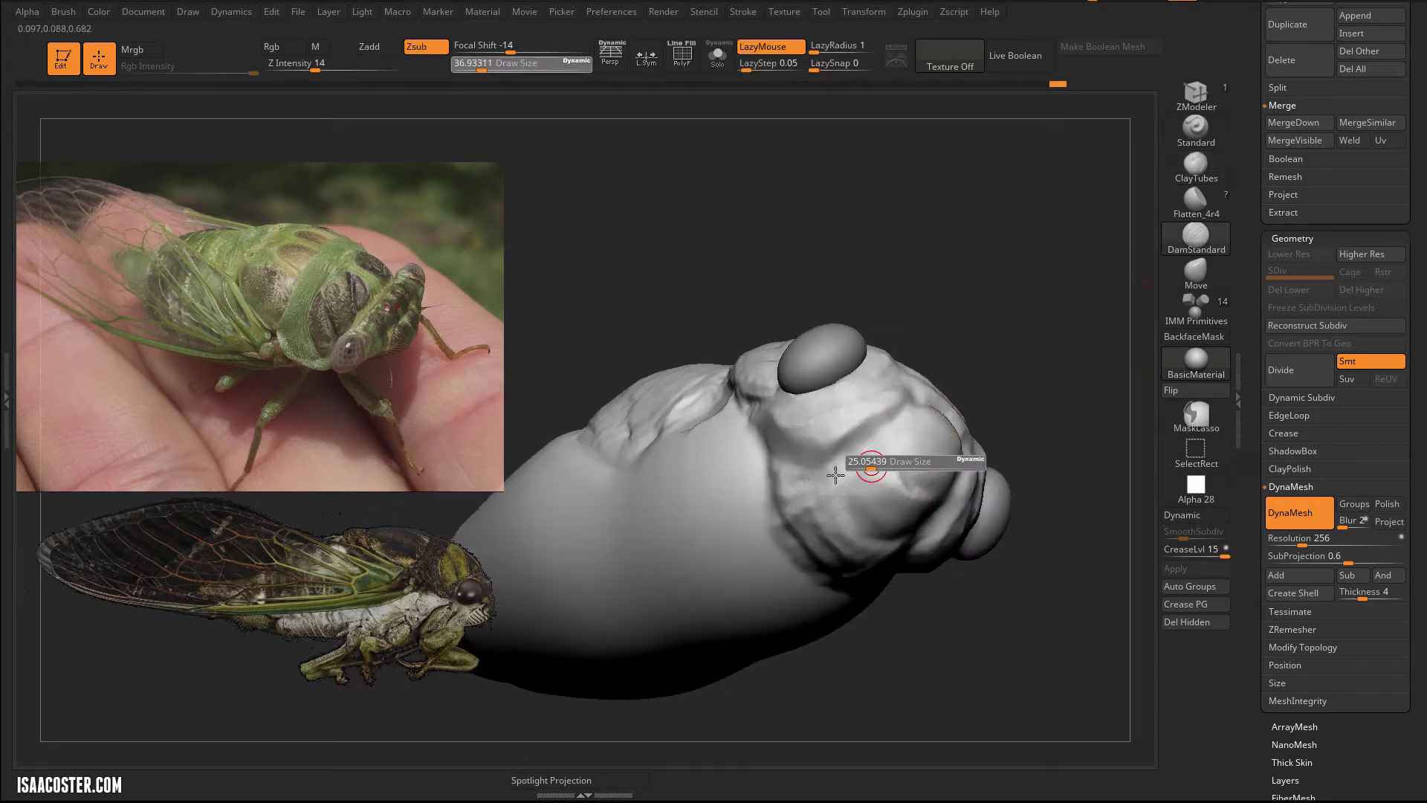
mouse_move(821, 245)
mouse_down()
mouse_move(815, 176)
mouse_move(860, 303)
mouse_up()
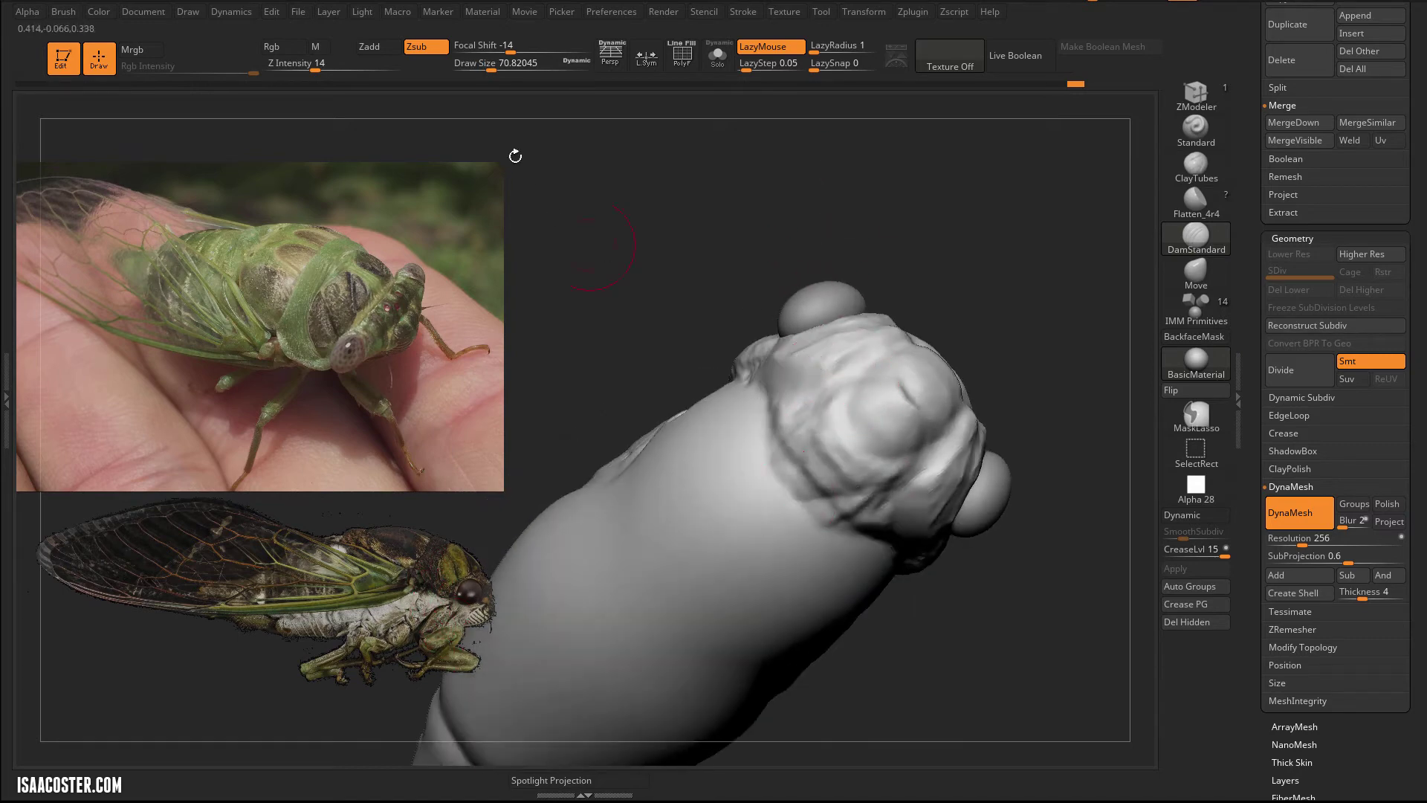
drag(317, 63, 332, 62)
drag(817, 366, 795, 465)
drag(1037, 476, 900, 513)
Carve the outline of an angular plate on the thorax's side, below and behind the eye.
drag(712, 321, 649, 412)
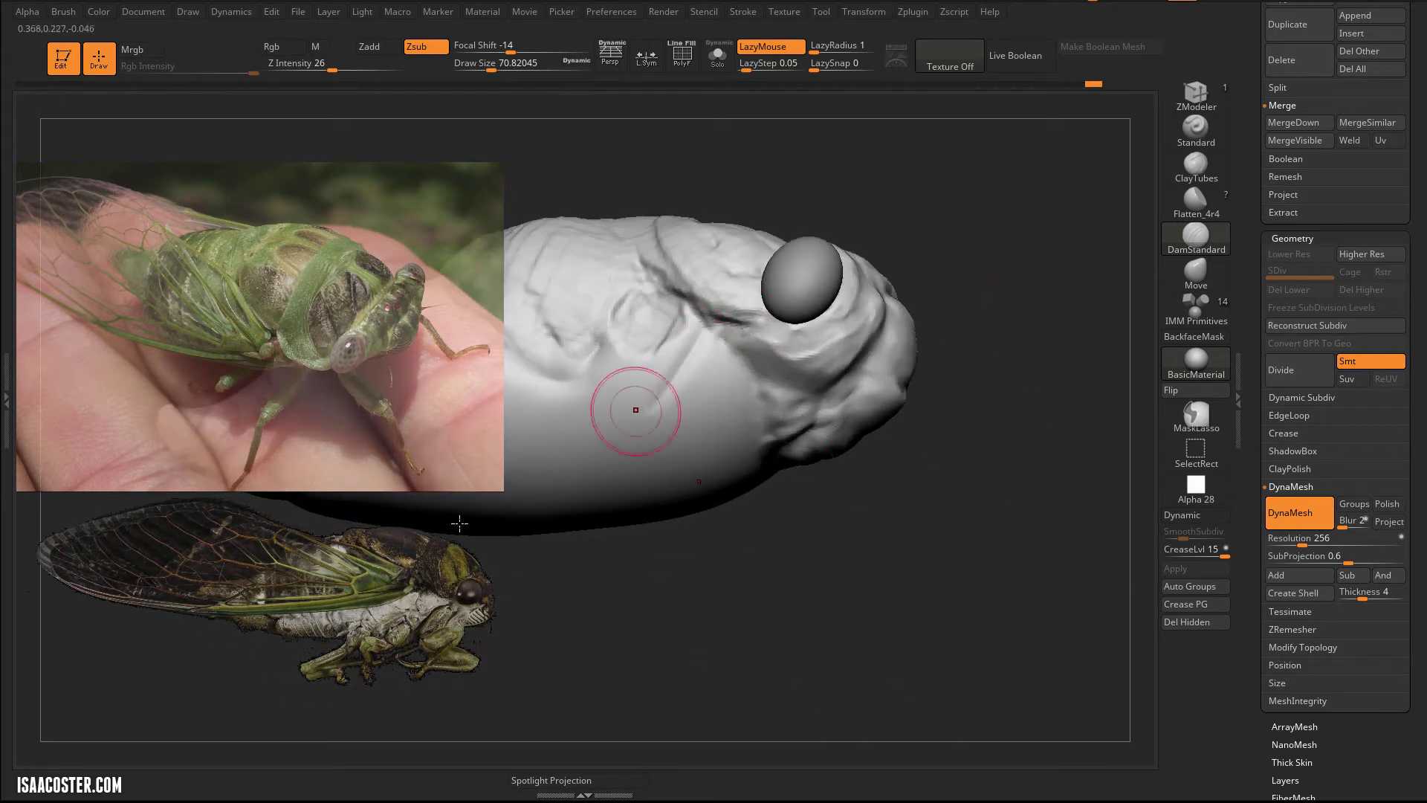
drag(701, 334, 656, 405)
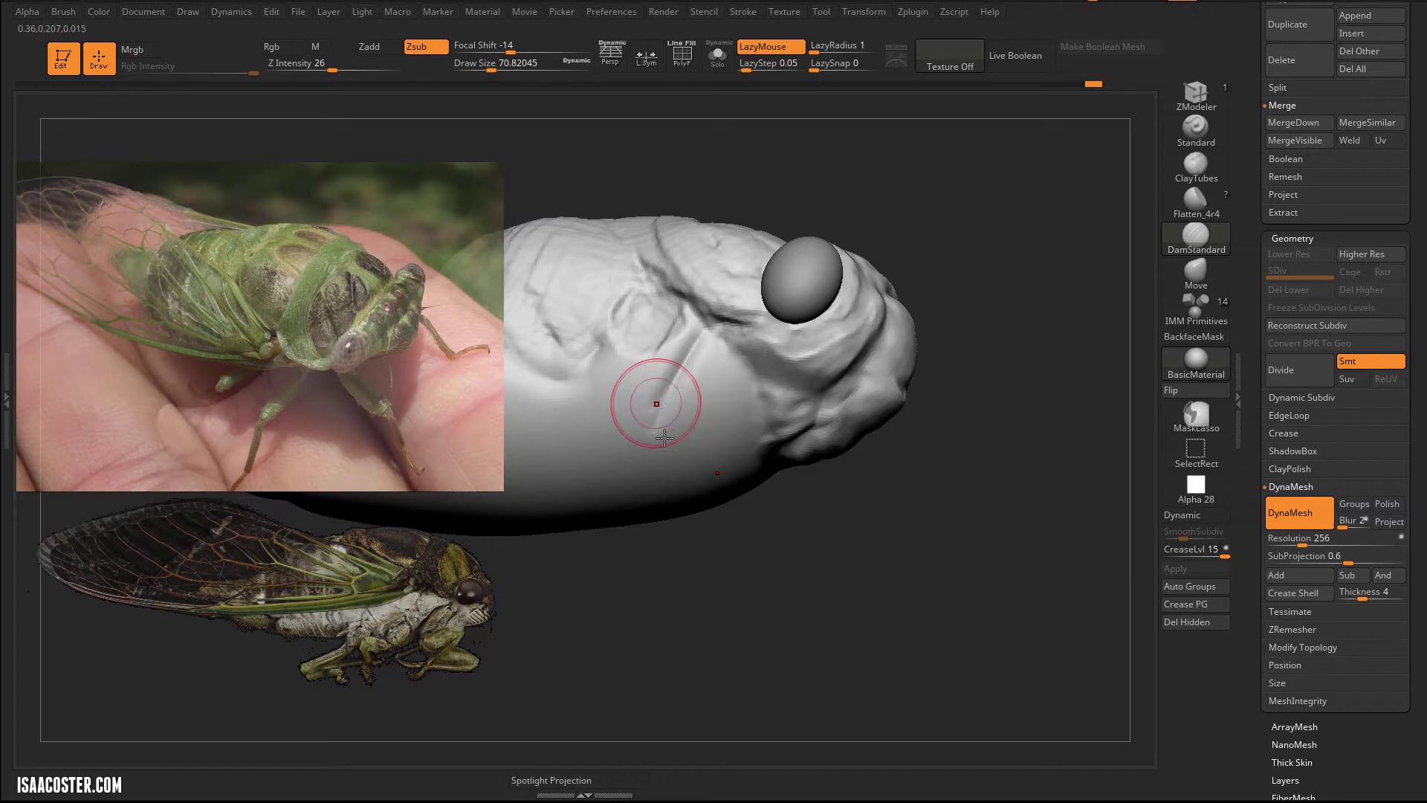
mouse_move(775, 429)
mouse_down()
mouse_move(656, 420)
mouse_move(693, 450)
mouse_up()
mouse_move(715, 333)
mouse_down()
mouse_move(667, 411)
mouse_move(733, 442)
mouse_move(670, 368)
mouse_up()
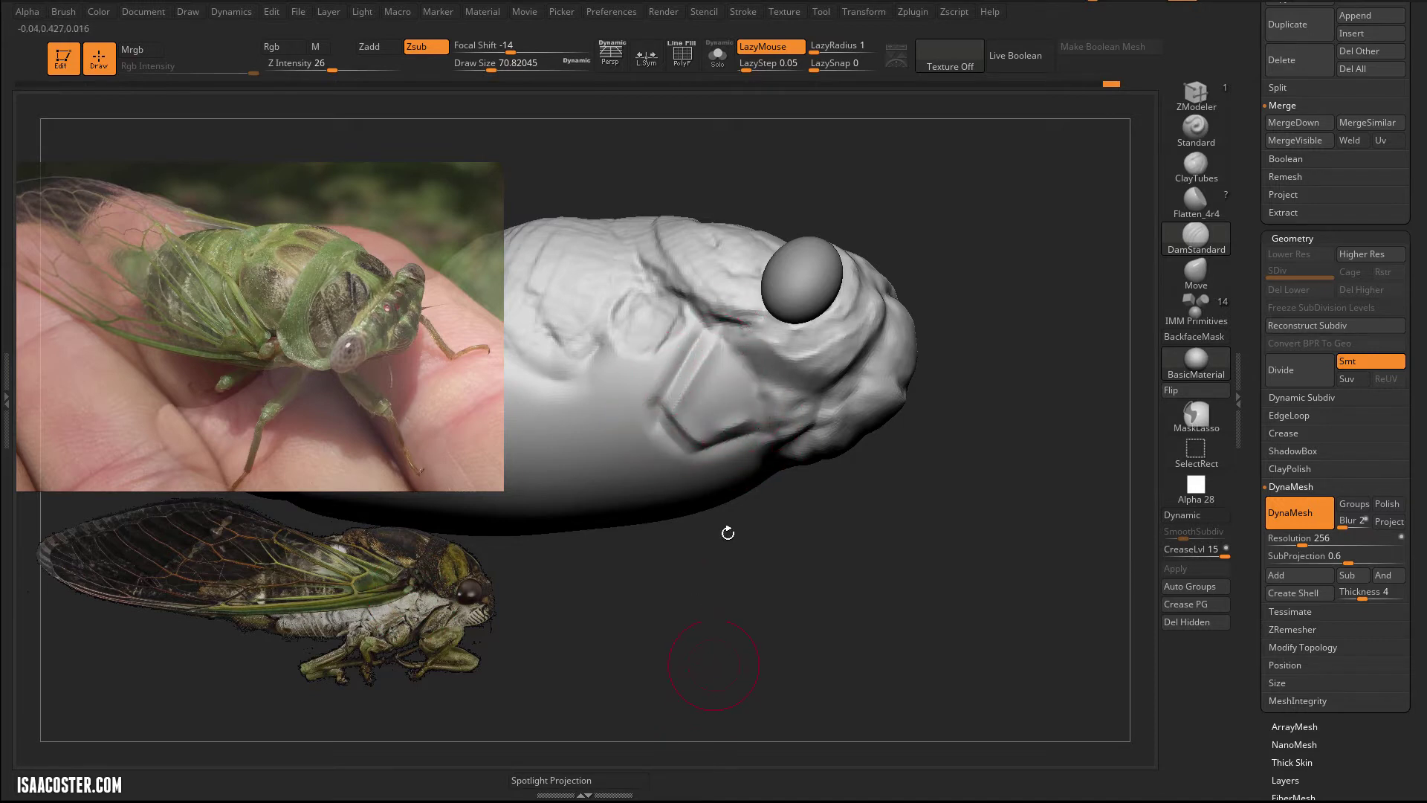
Deepen the creases around the bulging face plate and between the cheek and snout with DamStandard.
drag(934, 156, 911, 169)
mouse_move(736, 357)
mouse_down()
mouse_move(782, 405)
mouse_move(827, 386)
mouse_up()
drag(878, 321, 833, 381)
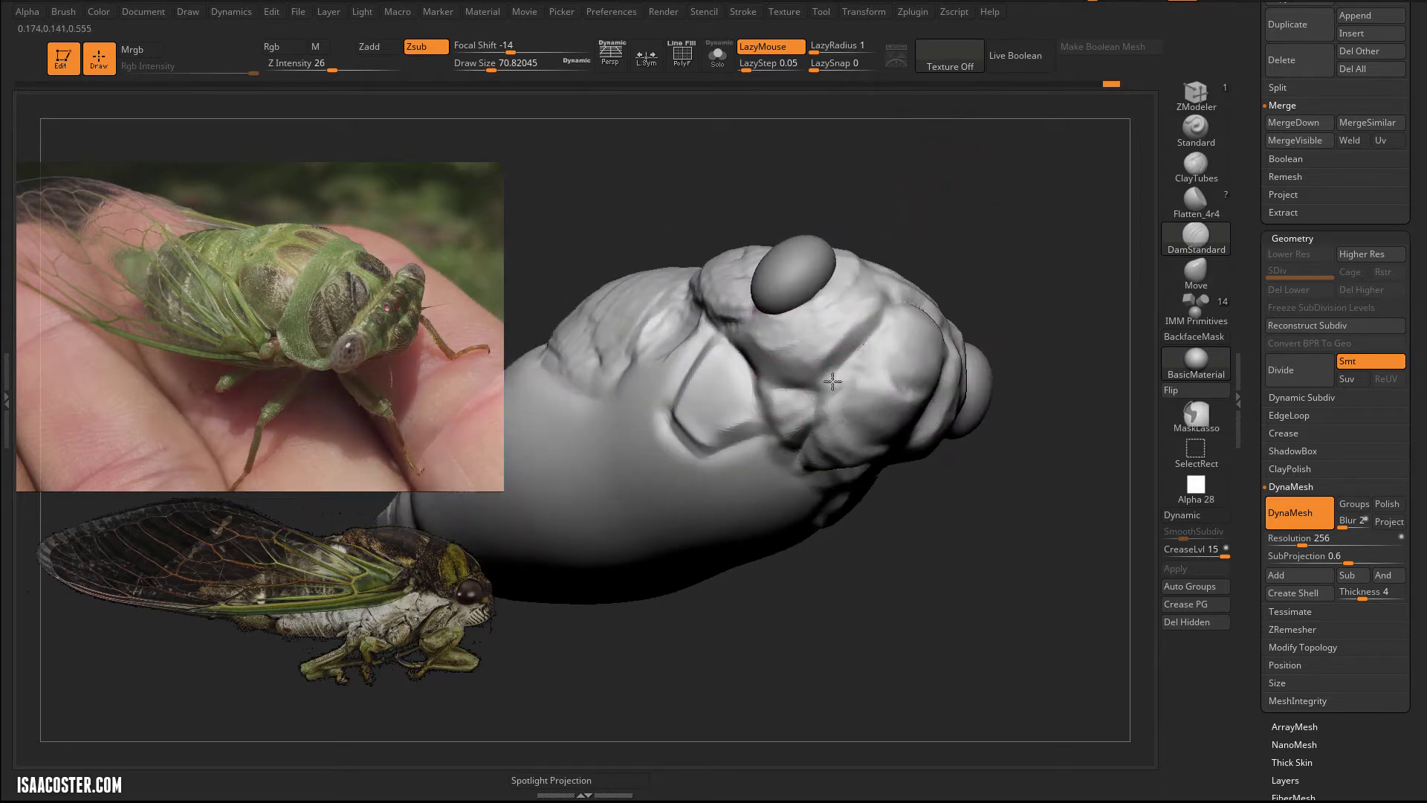
mouse_move(996, 446)
mouse_down()
mouse_move(933, 300)
mouse_move(876, 394)
mouse_up()
mouse_move(803, 483)
mouse_down()
mouse_move(892, 526)
mouse_move(856, 528)
mouse_move(817, 401)
mouse_up()
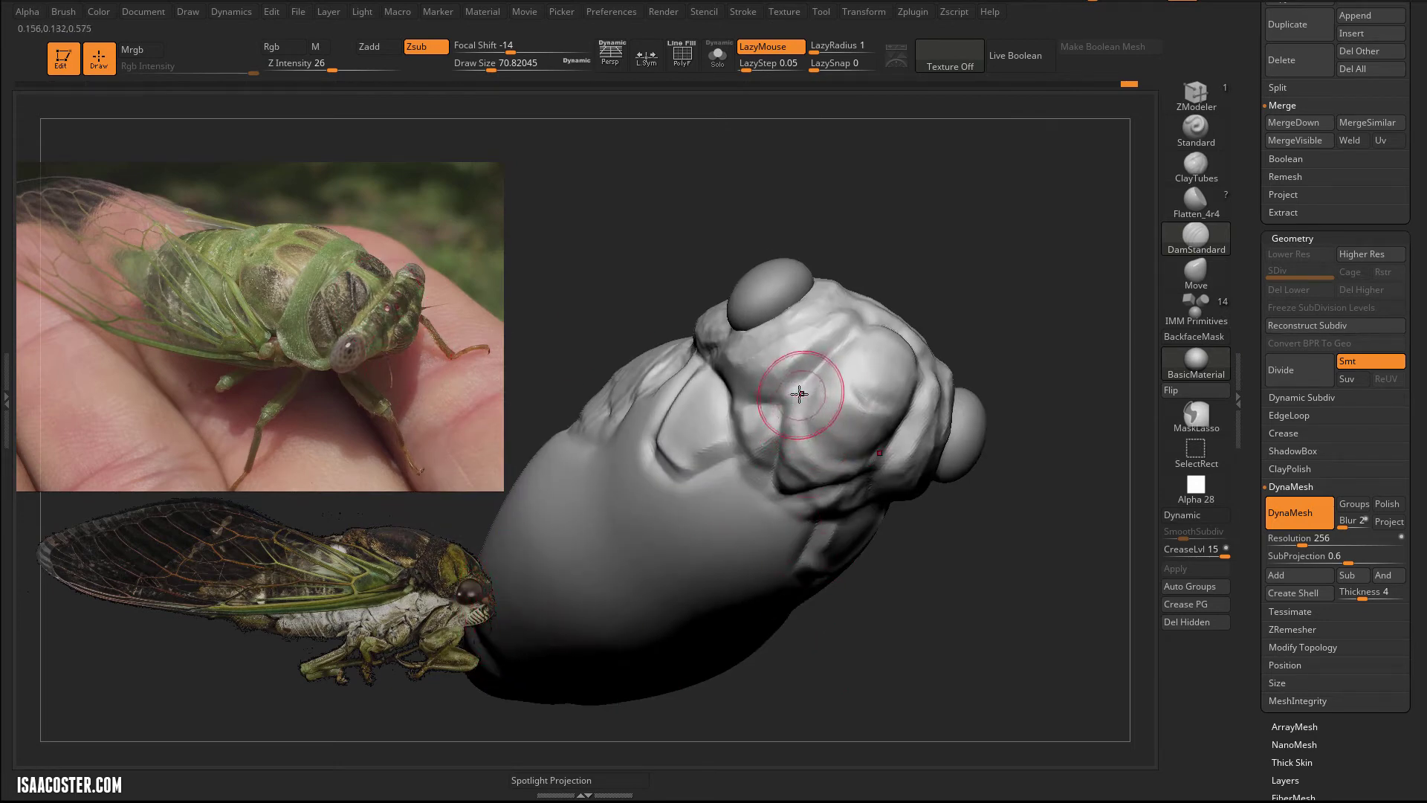
mouse_move(857, 427)
mouse_down()
mouse_move(828, 341)
mouse_move(854, 360)
mouse_move(884, 350)
mouse_move(801, 433)
mouse_move(845, 426)
mouse_up()
mouse_move(996, 304)
mouse_down()
mouse_move(926, 334)
mouse_move(1053, 318)
mouse_move(1057, 519)
mouse_move(1026, 534)
mouse_up()
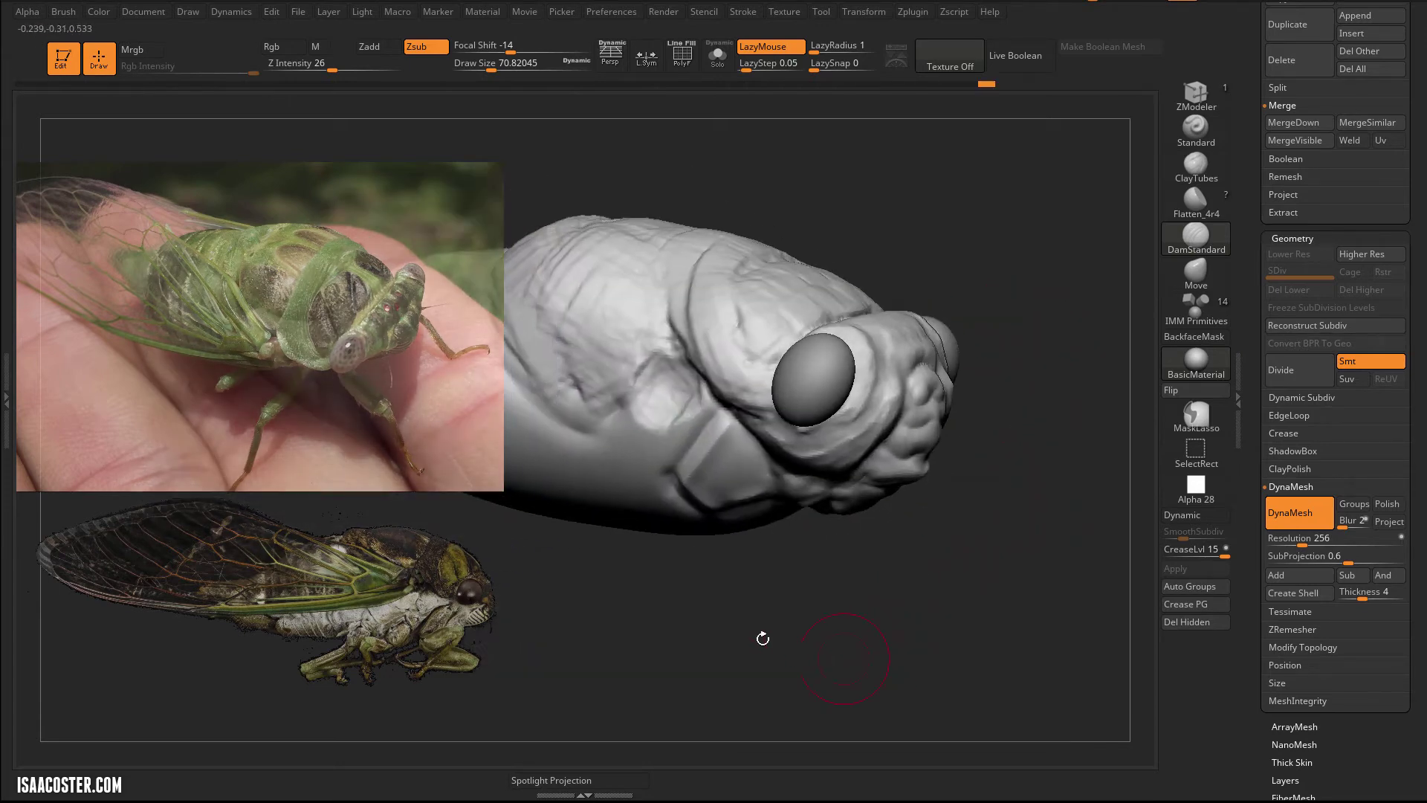
drag(868, 632, 1006, 567)
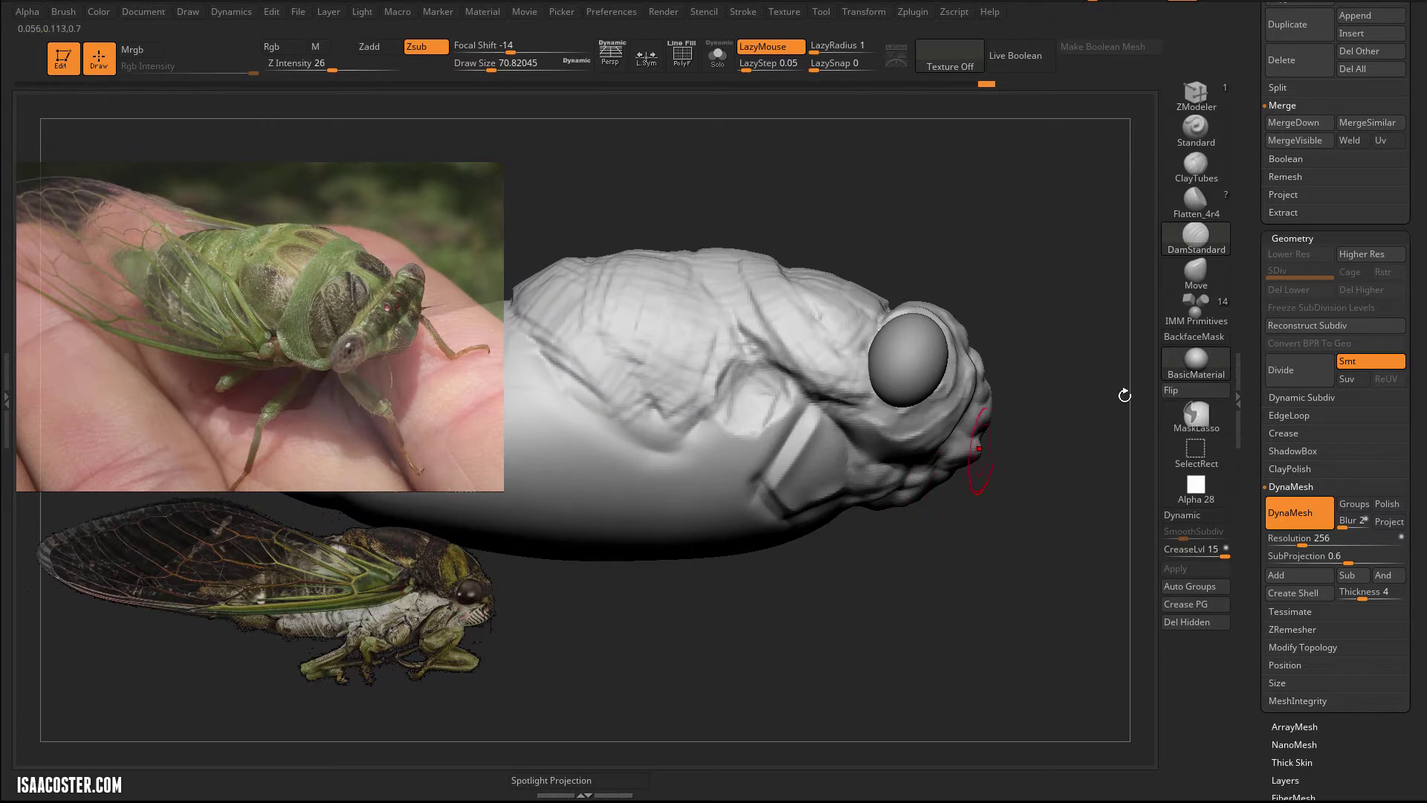
Raise and round the upper profile of the thorax behind the eyes using a large Move brush.
click(1196, 270)
key(s)
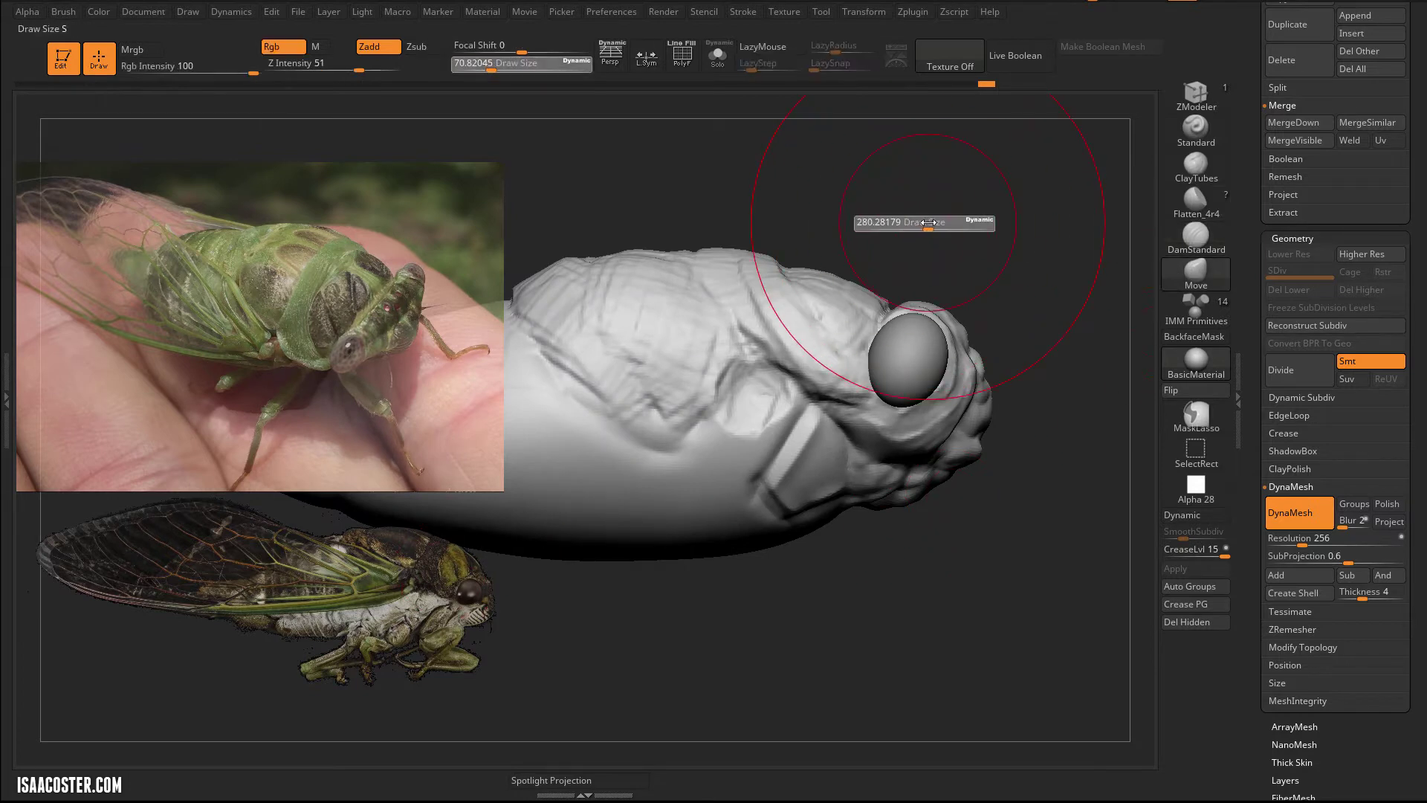
click(929, 222)
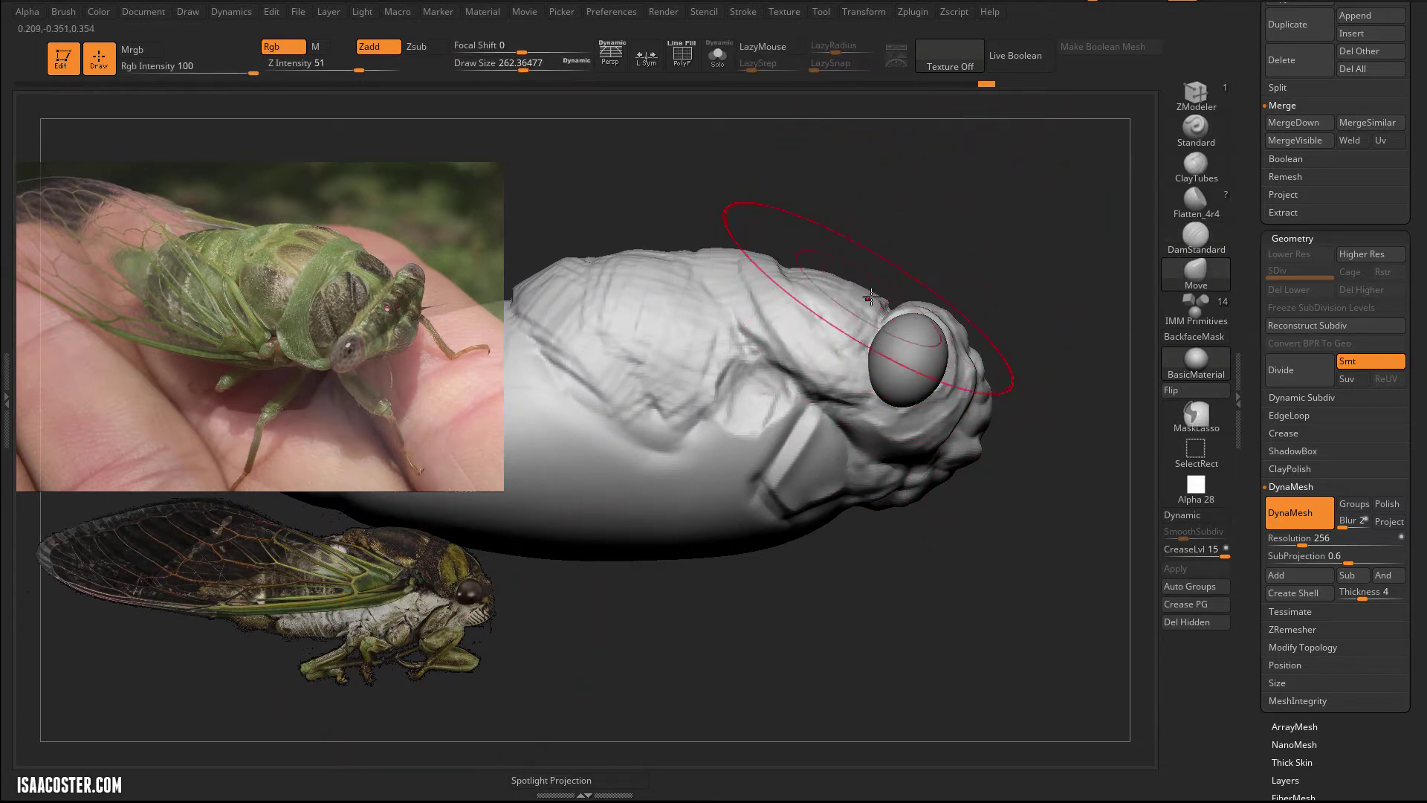
drag(857, 302, 868, 277)
drag(940, 307, 932, 326)
drag(767, 265, 768, 253)
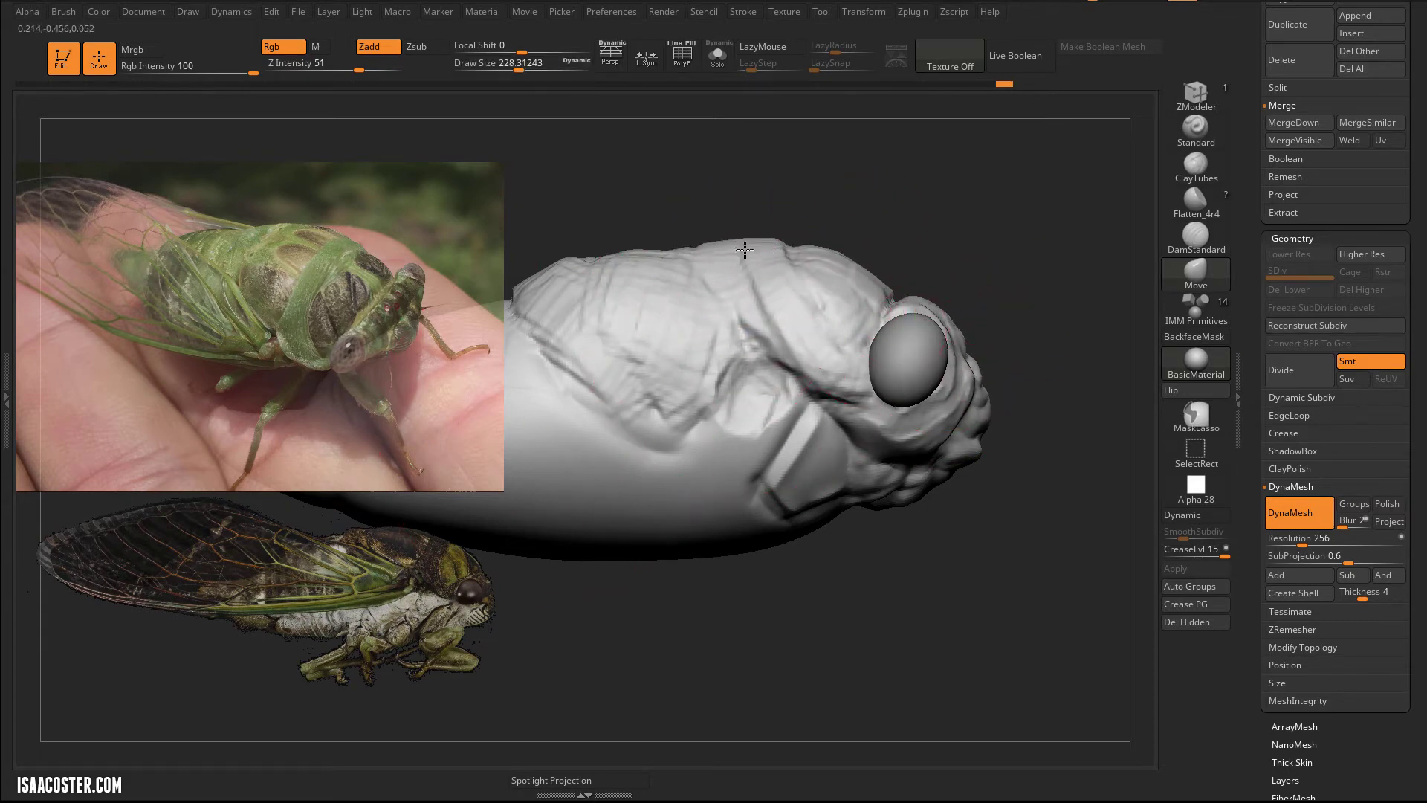
drag(678, 262, 675, 239)
Reshape the abdomen's side profile from the thorax to the tail tip with the Move brush.
key(s)
drag(785, 519, 800, 505)
mouse_move(799, 577)
mouse_down()
mouse_move(907, 602)
mouse_move(981, 587)
mouse_up()
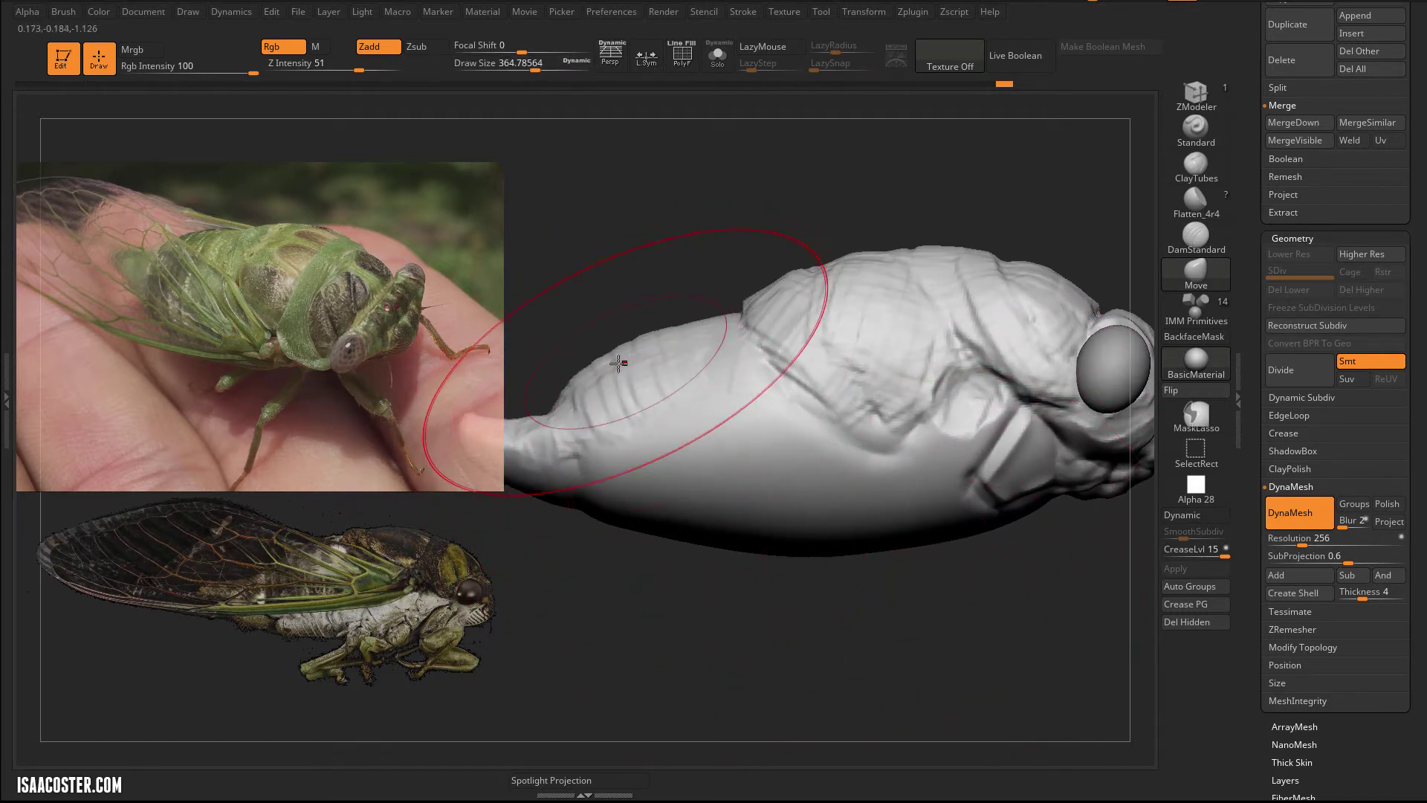
mouse_move(611, 359)
mouse_down()
mouse_move(617, 375)
mouse_move(558, 370)
mouse_move(584, 398)
mouse_move(570, 398)
mouse_move(607, 362)
mouse_move(741, 321)
mouse_up()
key(s)
key(s)
key(s)
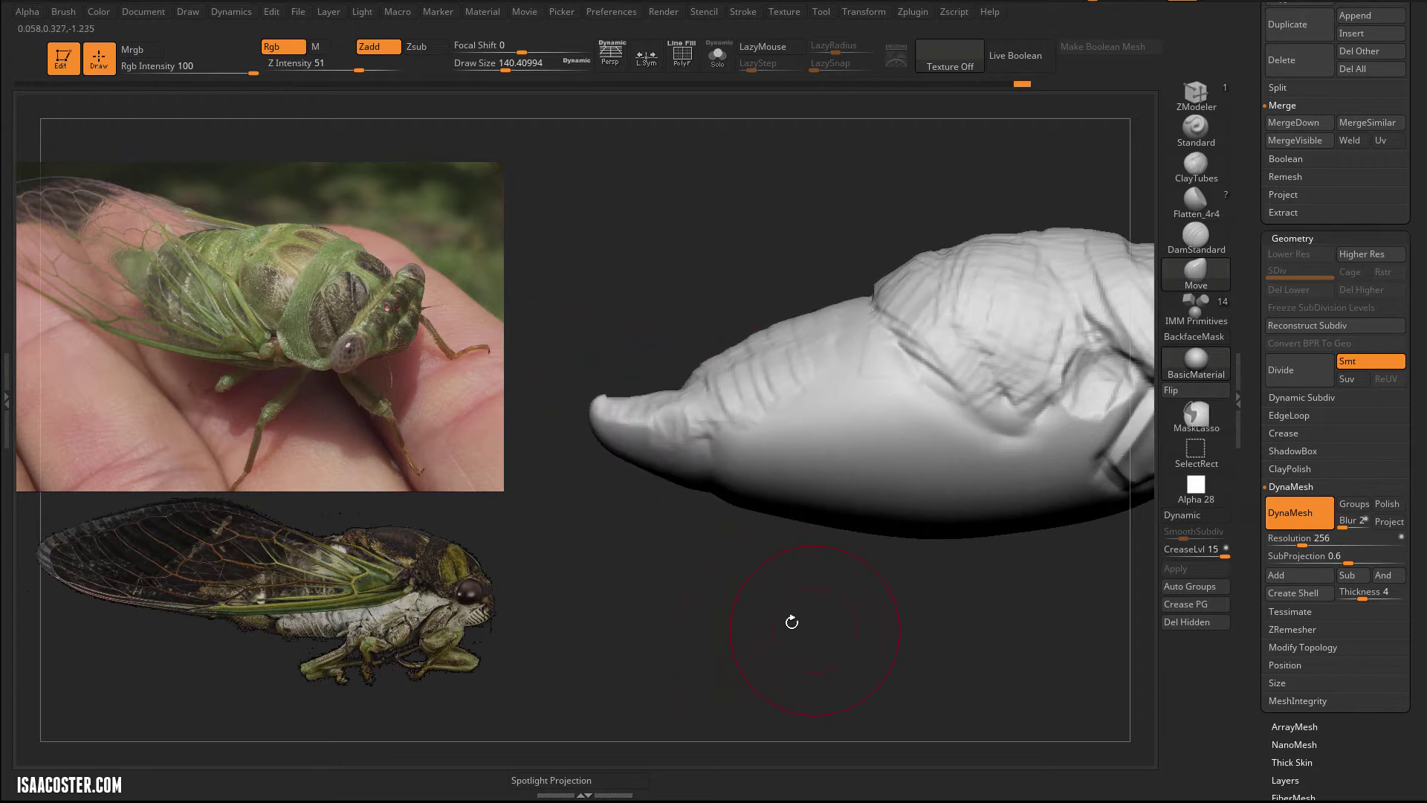
drag(792, 621, 617, 446)
key(s)
drag(783, 566, 818, 566)
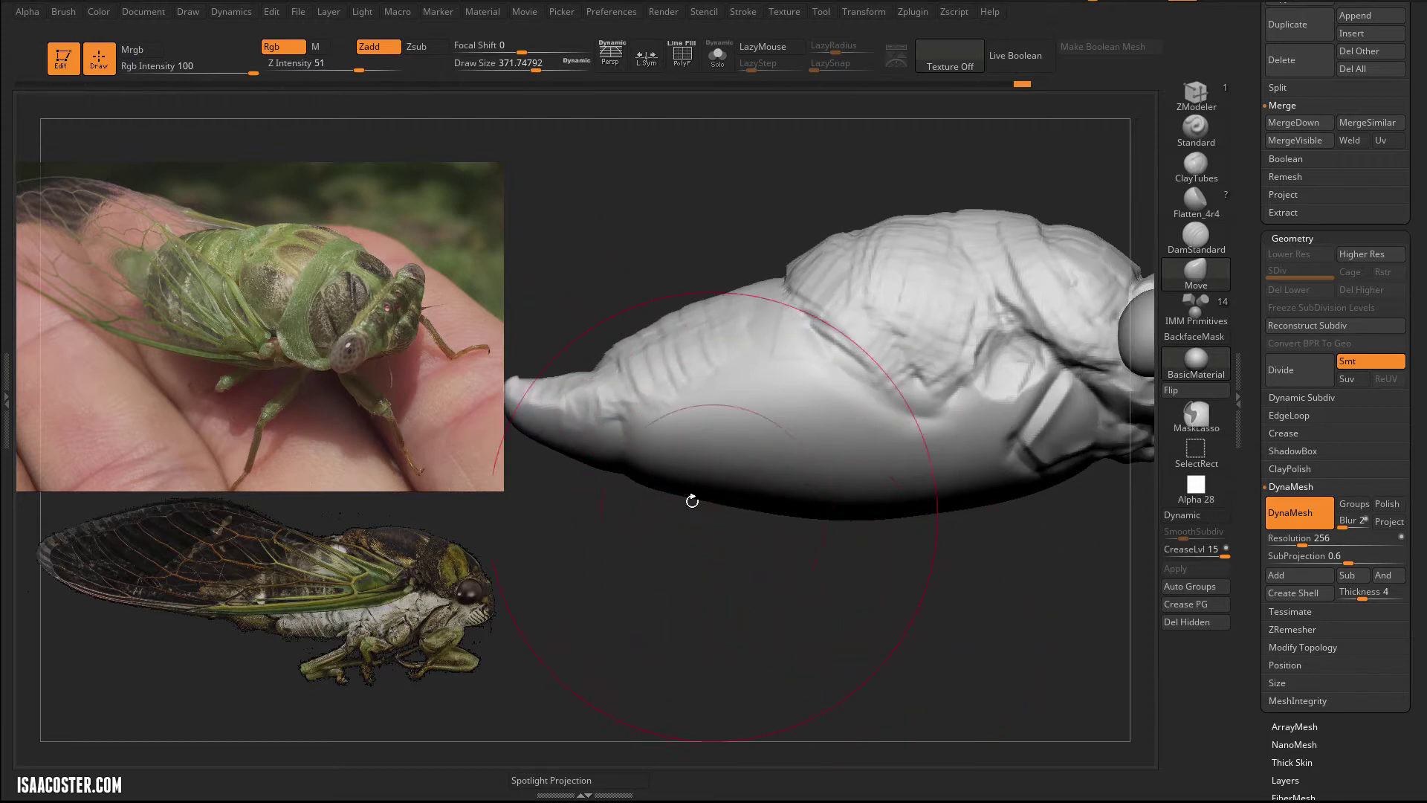
mouse_move(692, 501)
mouse_down()
mouse_move(719, 579)
mouse_move(673, 573)
mouse_move(727, 622)
mouse_move(311, 551)
mouse_up()
Build up segment bands across the abdomen's back with ClayTubes strokes at Z Intensity 29.
key(s)
key(s)
key(s)
mouse_move(773, 248)
mouse_down()
mouse_move(825, 294)
mouse_move(773, 334)
mouse_up()
click(1208, 176)
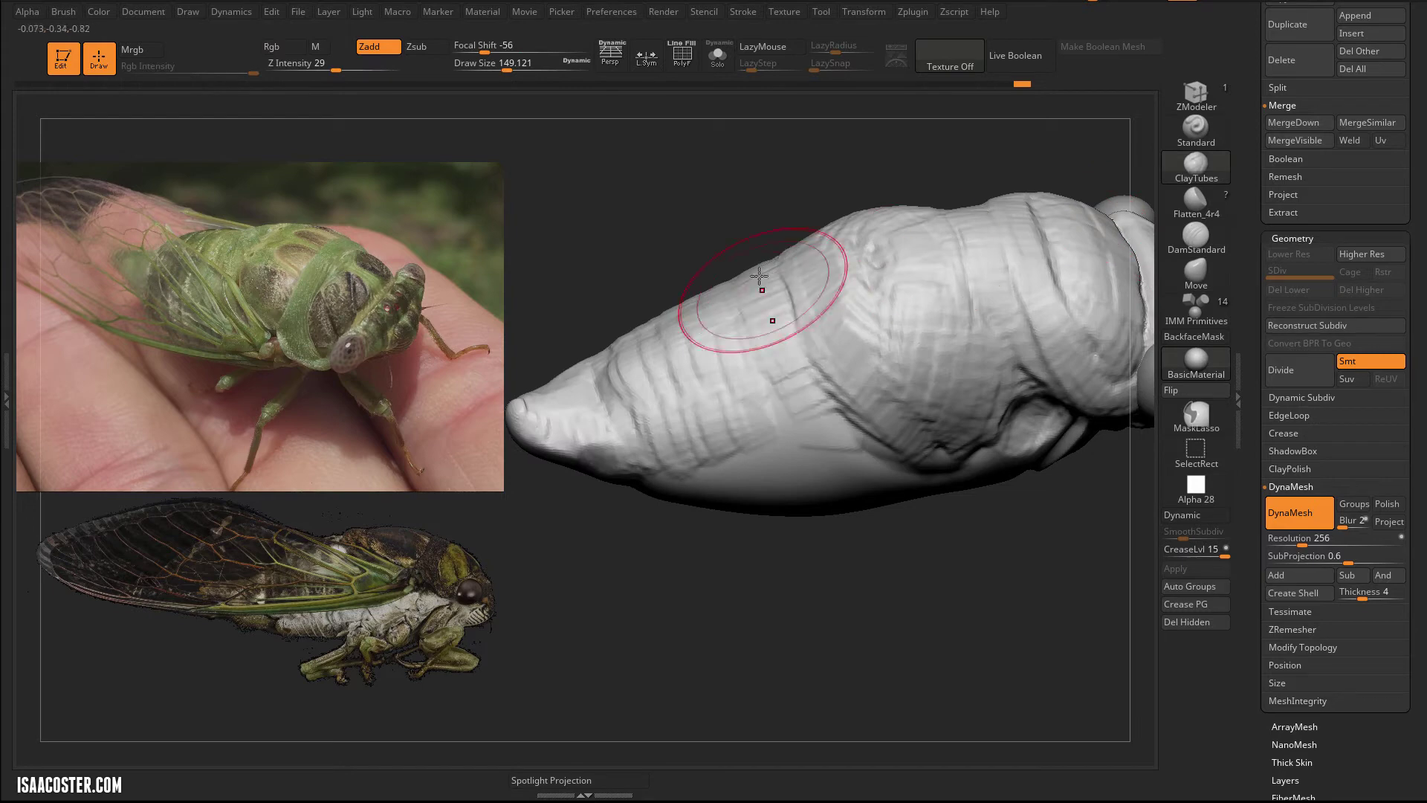
drag(762, 284, 765, 369)
mouse_move(746, 308)
mouse_down()
mouse_move(812, 402)
mouse_move(707, 340)
mouse_up()
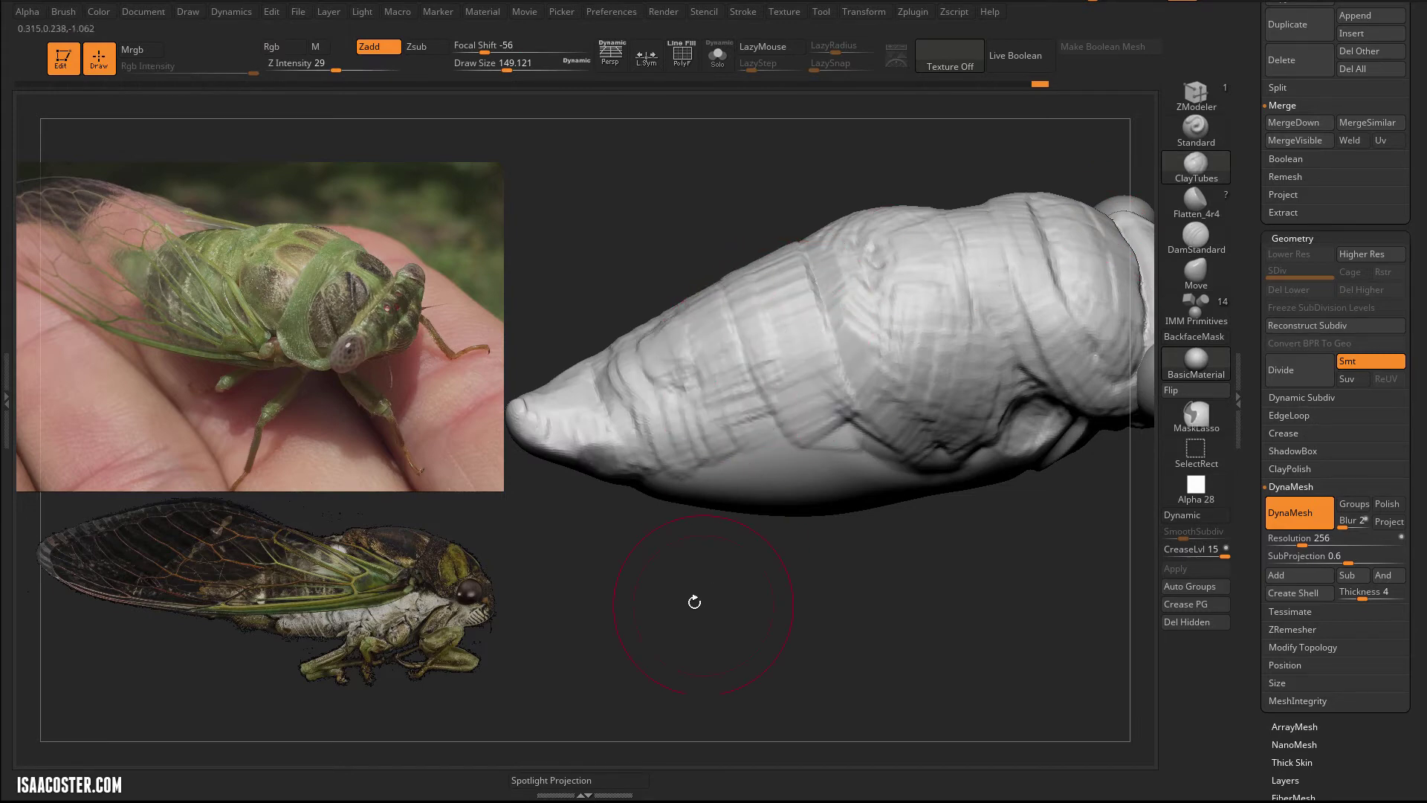
mouse_move(694, 602)
mouse_down()
mouse_move(684, 478)
mouse_move(742, 208)
mouse_move(714, 197)
mouse_move(749, 221)
mouse_move(730, 221)
mouse_up()
key(s)
mouse_move(725, 231)
mouse_down()
mouse_move(653, 293)
mouse_move(637, 242)
mouse_move(680, 191)
mouse_move(684, 215)
mouse_up()
alt+drag(704, 625, 698, 625)
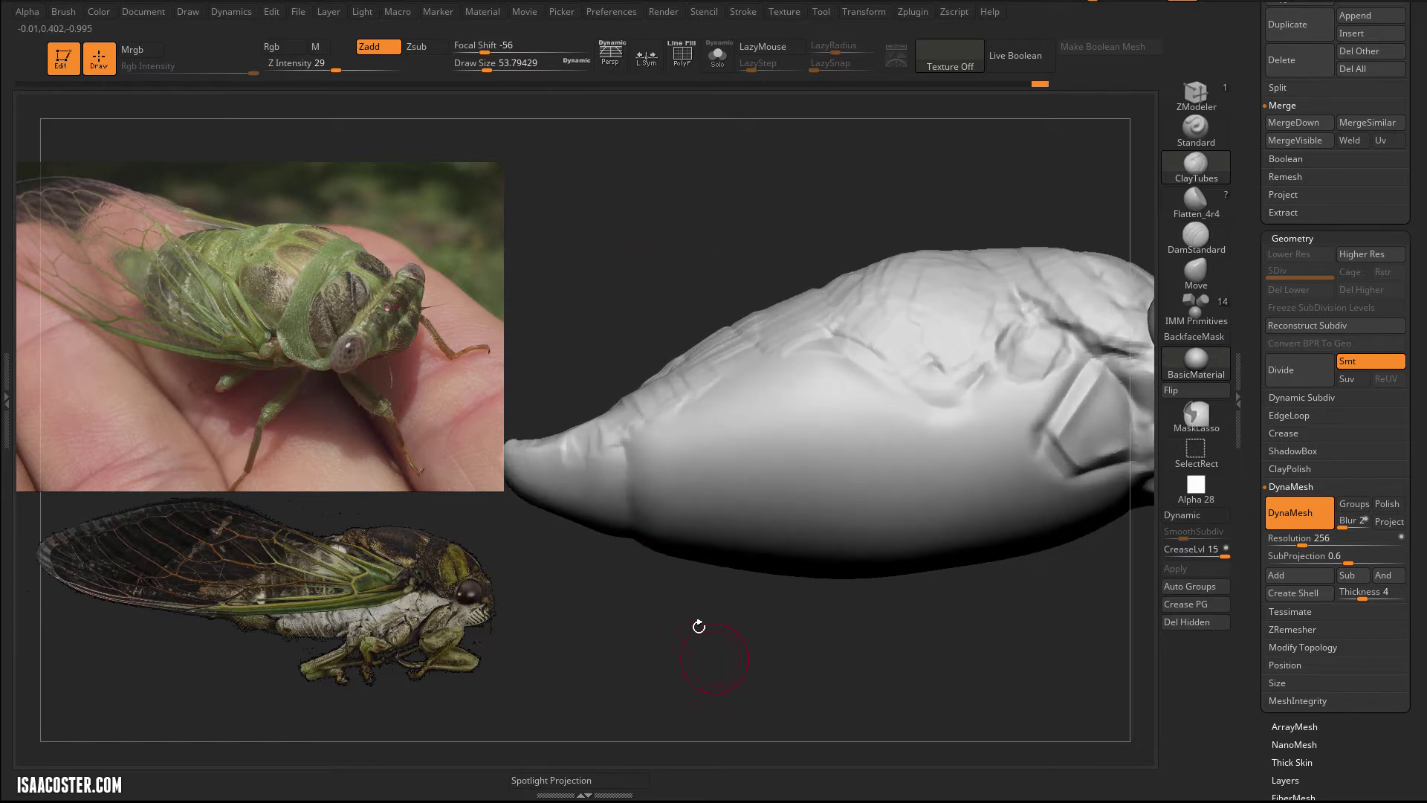
Switch to the DamStandard brush at draw size about 77 and examine the whole body from several angles.
click(1207, 241)
drag(860, 596, 748, 556)
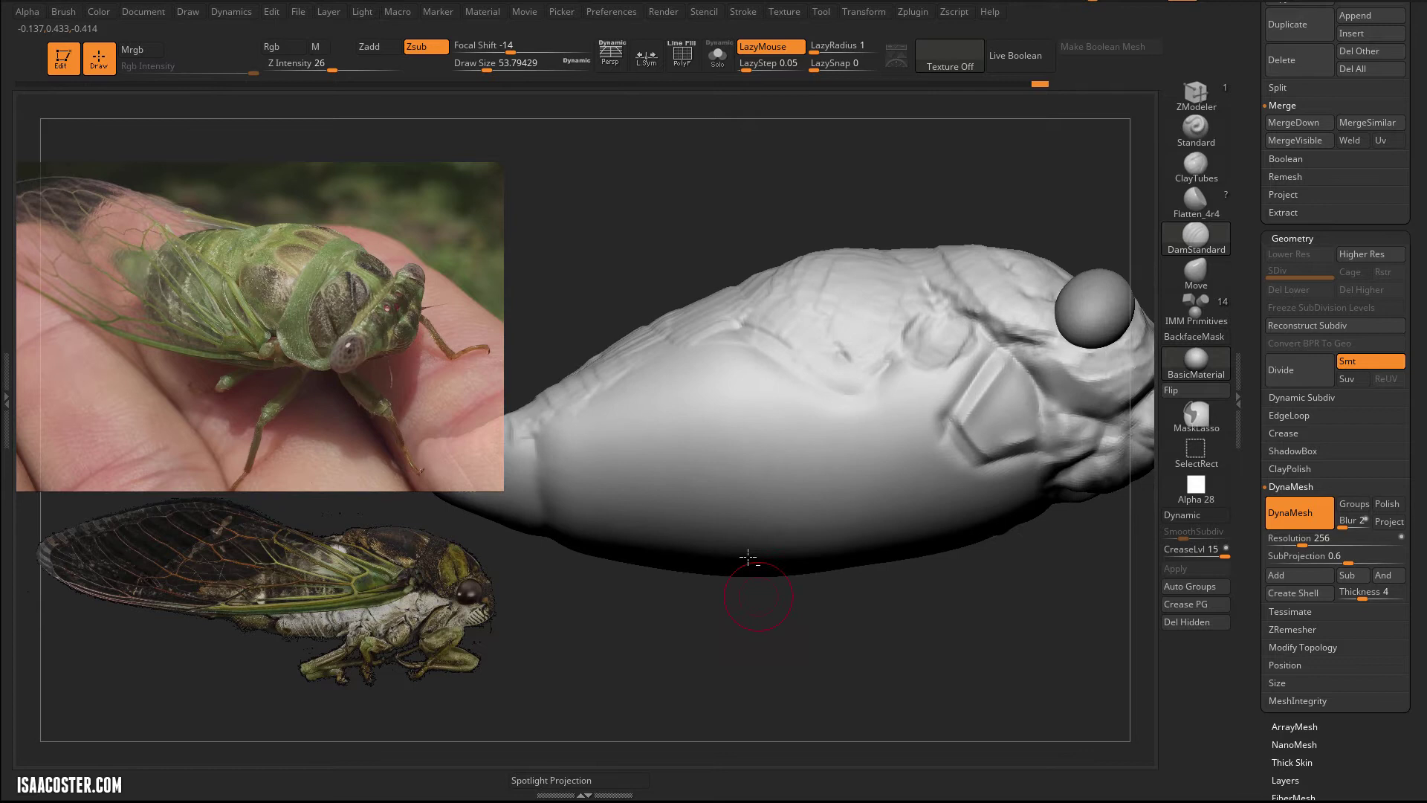
key(s)
drag(829, 444, 836, 444)
drag(834, 162, 845, 161)
drag(1044, 239, 748, 328)
mouse_move(827, 247)
mouse_down()
mouse_move(758, 335)
mouse_move(892, 223)
mouse_move(937, 154)
mouse_move(656, 654)
mouse_move(583, 592)
mouse_move(705, 387)
mouse_move(943, 293)
mouse_move(949, 243)
mouse_move(945, 266)
mouse_move(885, 232)
mouse_up()
mouse_move(855, 186)
mouse_down()
mouse_move(921, 223)
mouse_move(911, 216)
mouse_up()
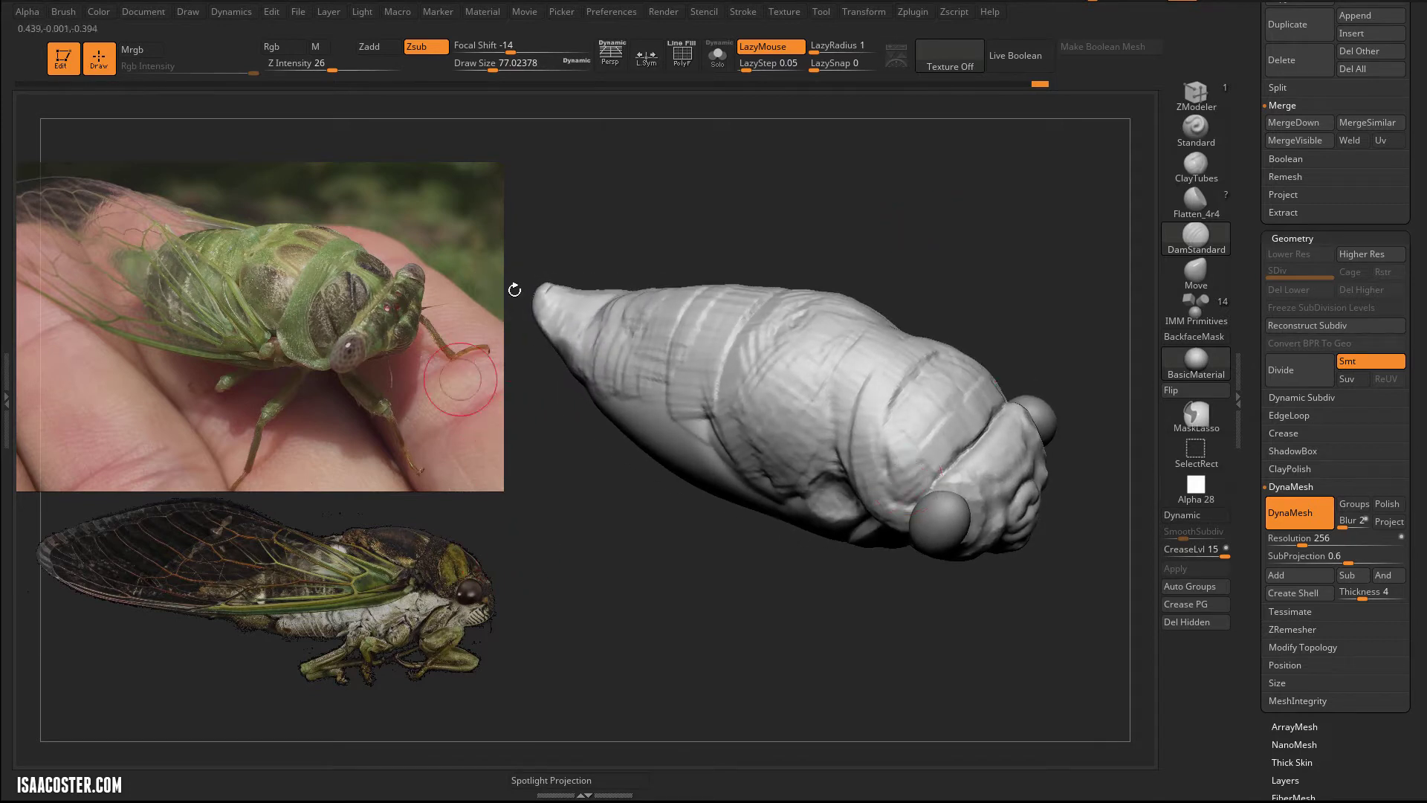
Show the movie timeline and store the three-quarter body view as a camera keyframe at about 1.5 seconds.
click(524, 11)
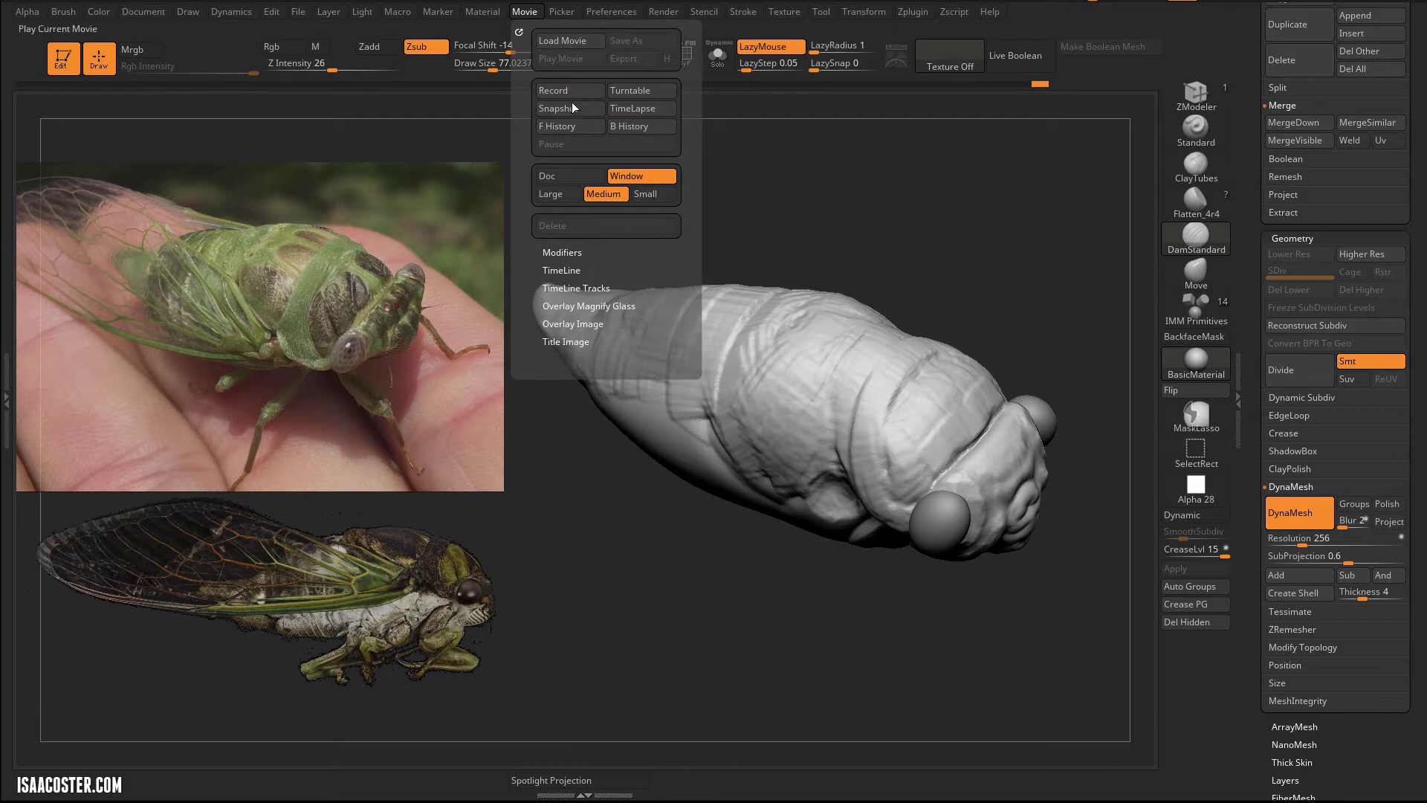
click(569, 270)
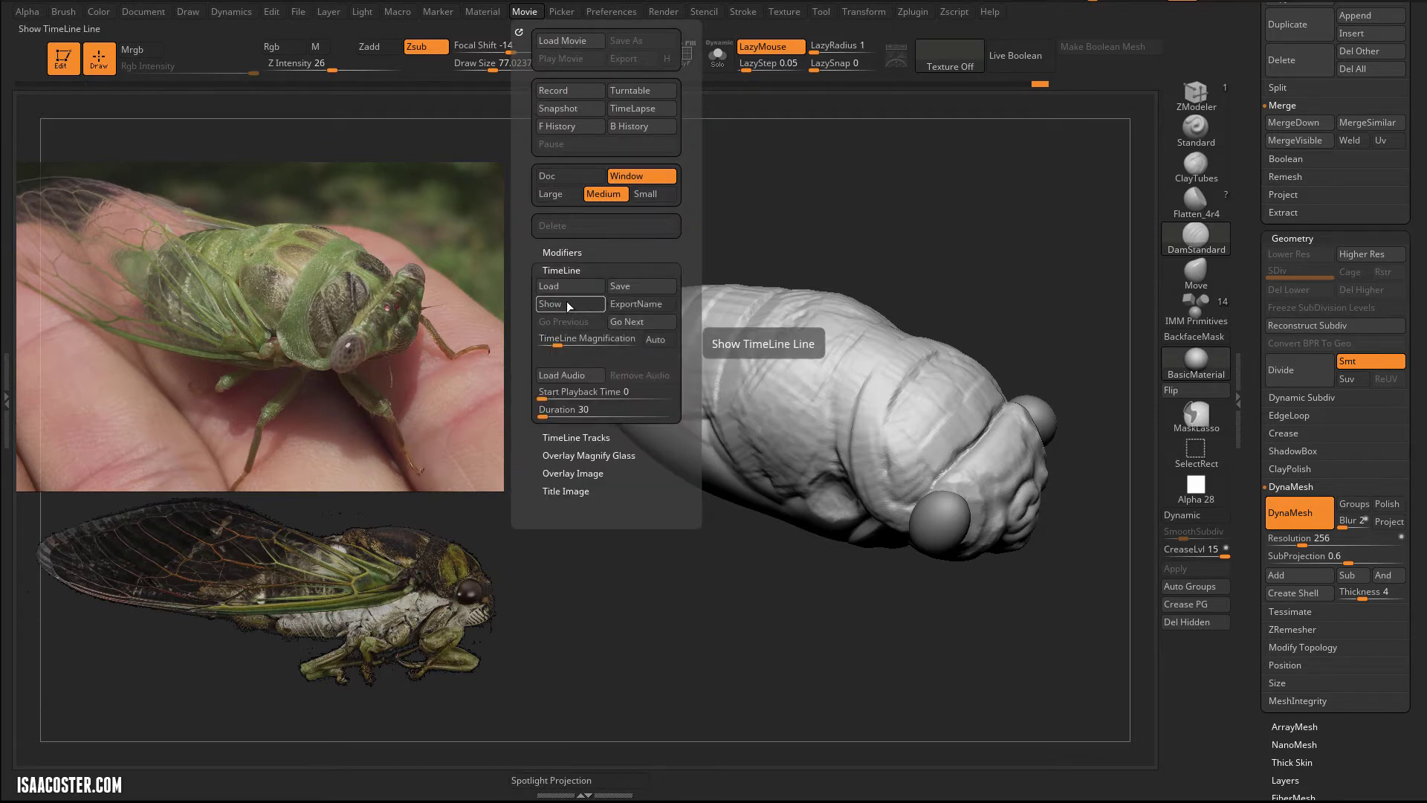
click(566, 302)
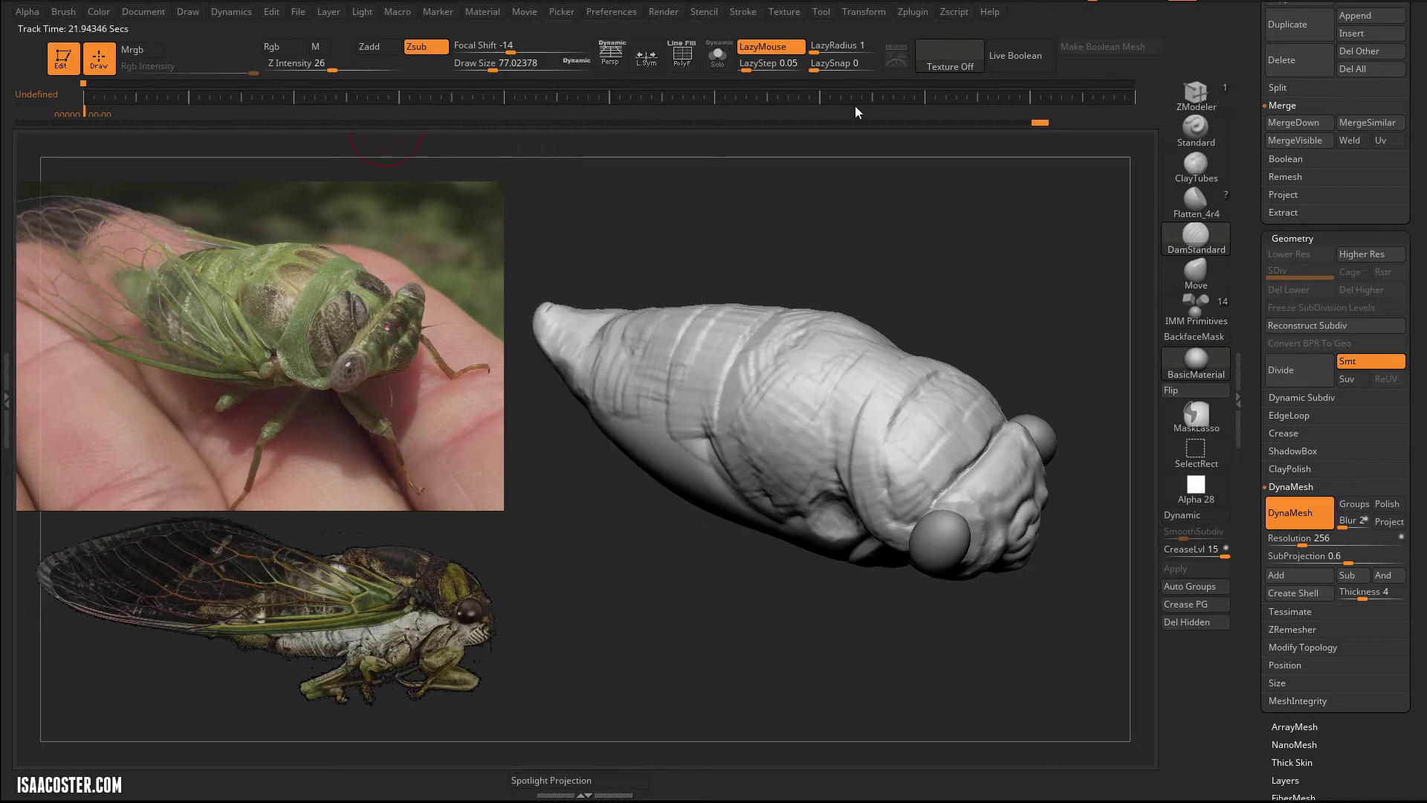
drag(784, 249, 777, 237)
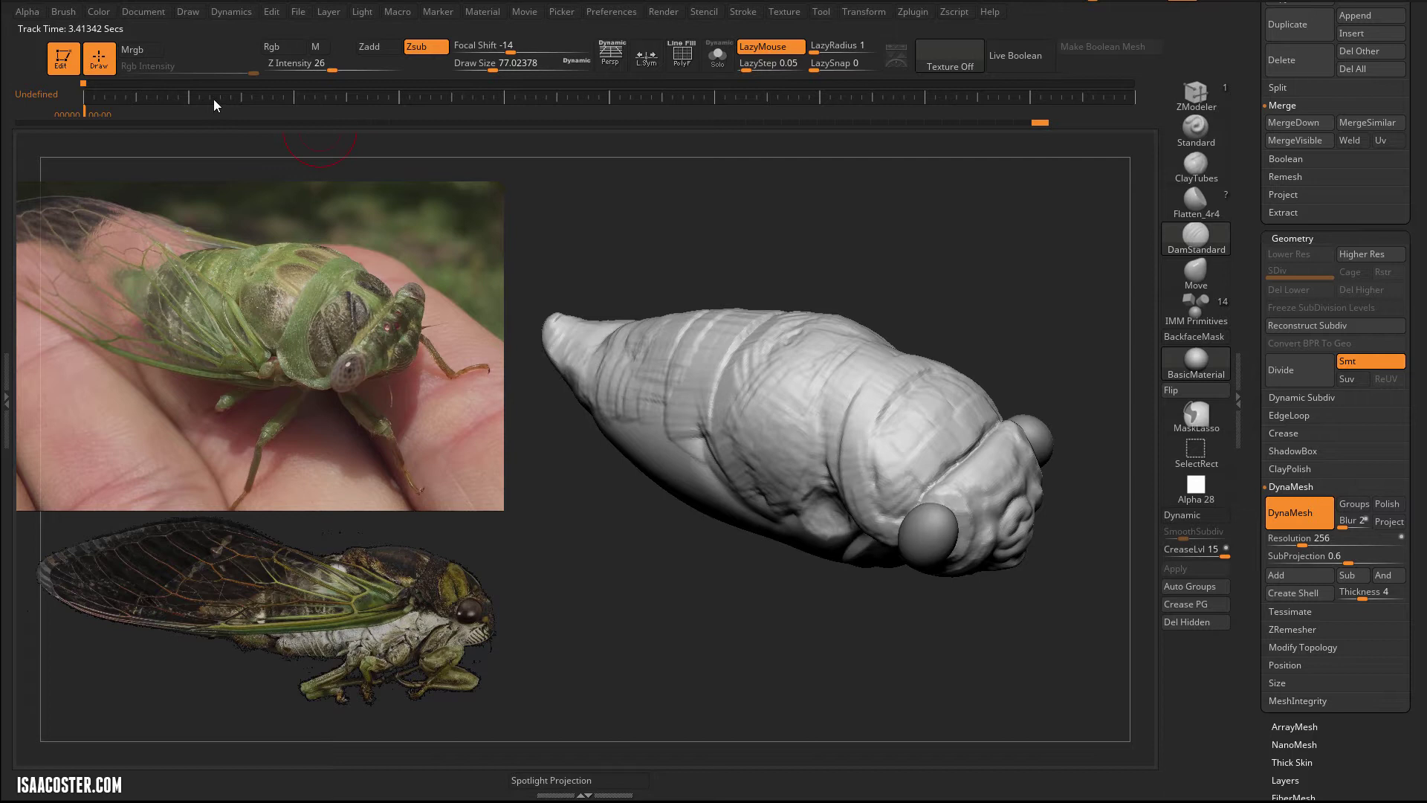
click(137, 97)
Turn the body to a different view and recall the stored camera view from its keyframe.
mouse_move(902, 286)
mouse_down()
mouse_move(921, 246)
mouse_move(975, 246)
mouse_move(1014, 309)
mouse_move(974, 340)
mouse_move(1051, 261)
mouse_move(904, 520)
mouse_up()
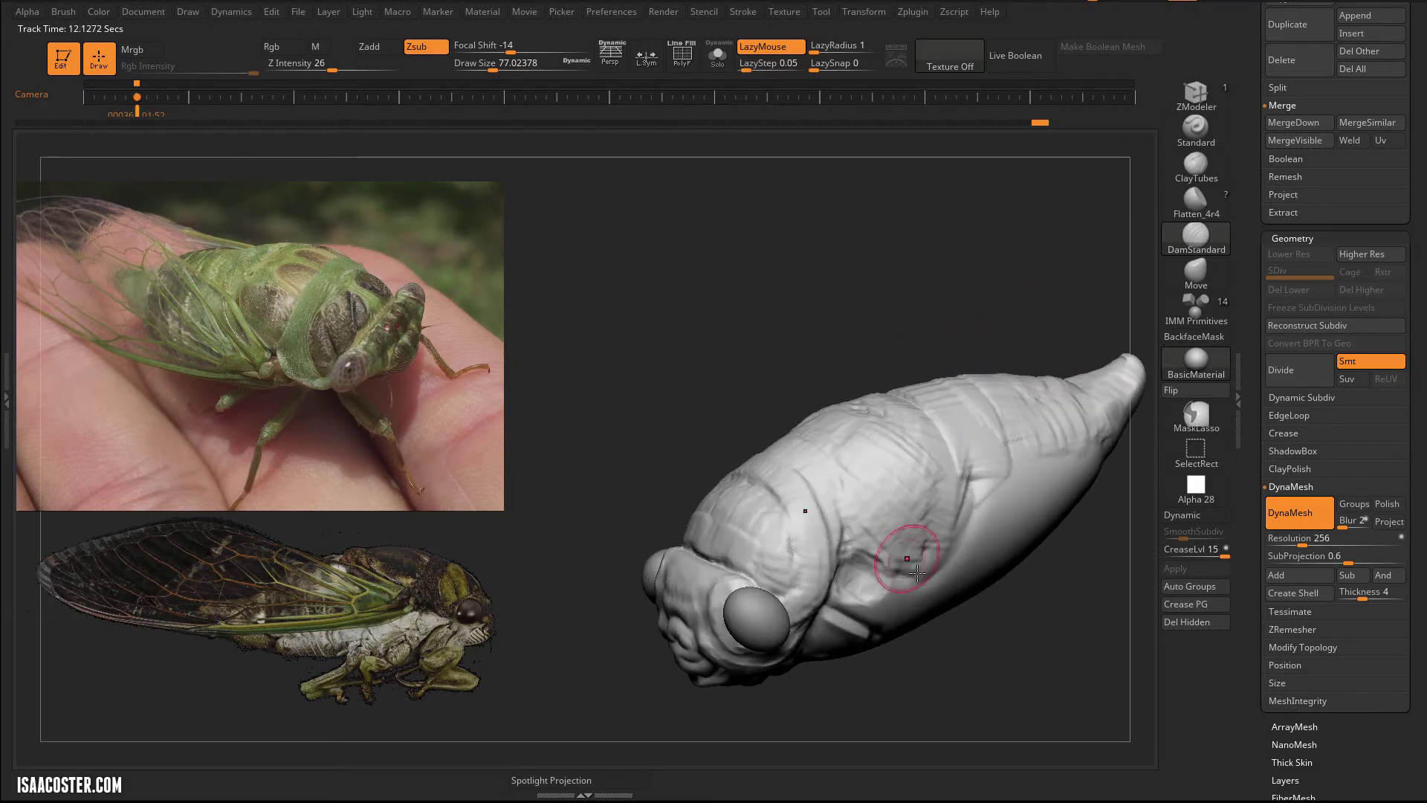
drag(302, 315, 312, 400)
click(137, 83)
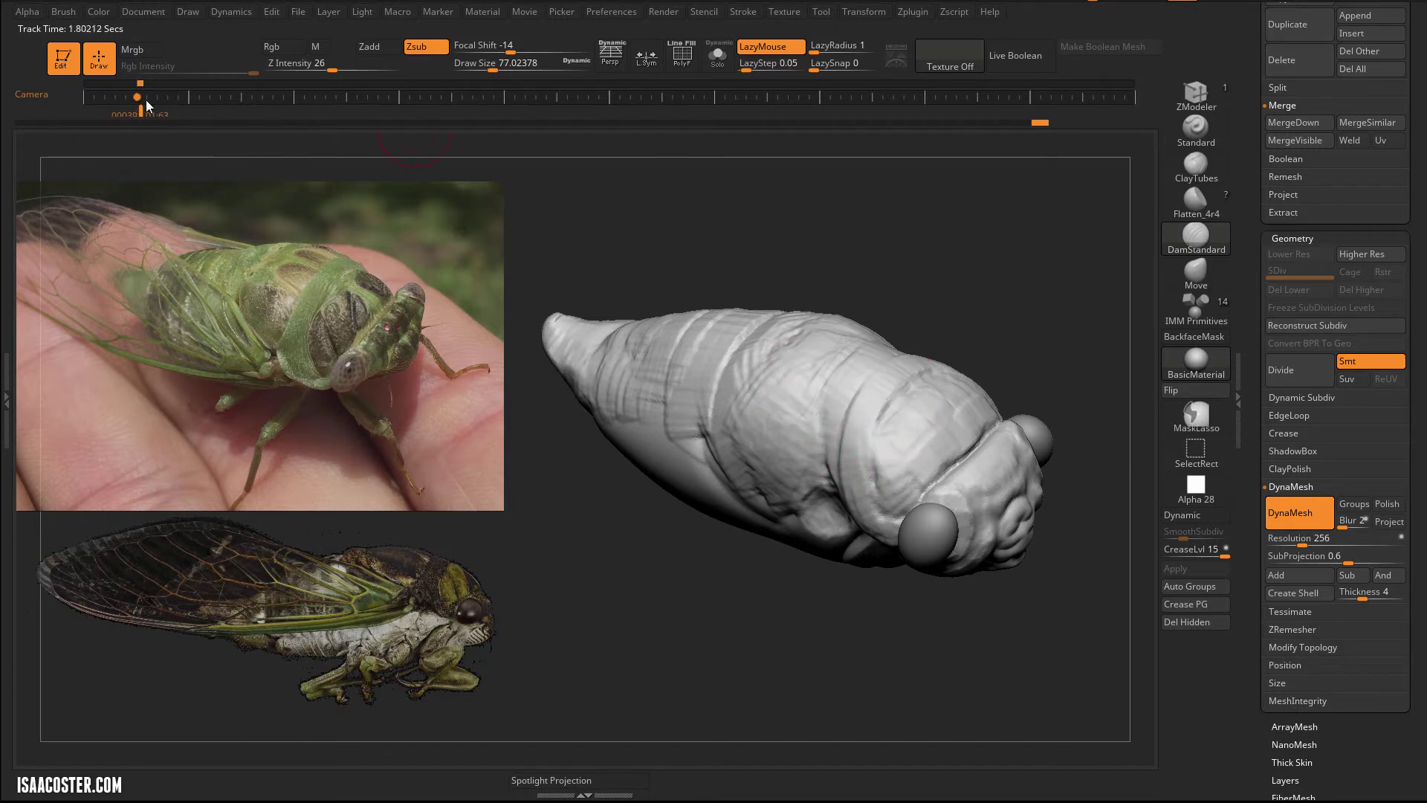
Try a second camera keyframe at about 6 seconds with the body smaller in view, and scrub between both keyframes.
alt+drag(866, 274, 1073, 205)
click(293, 98)
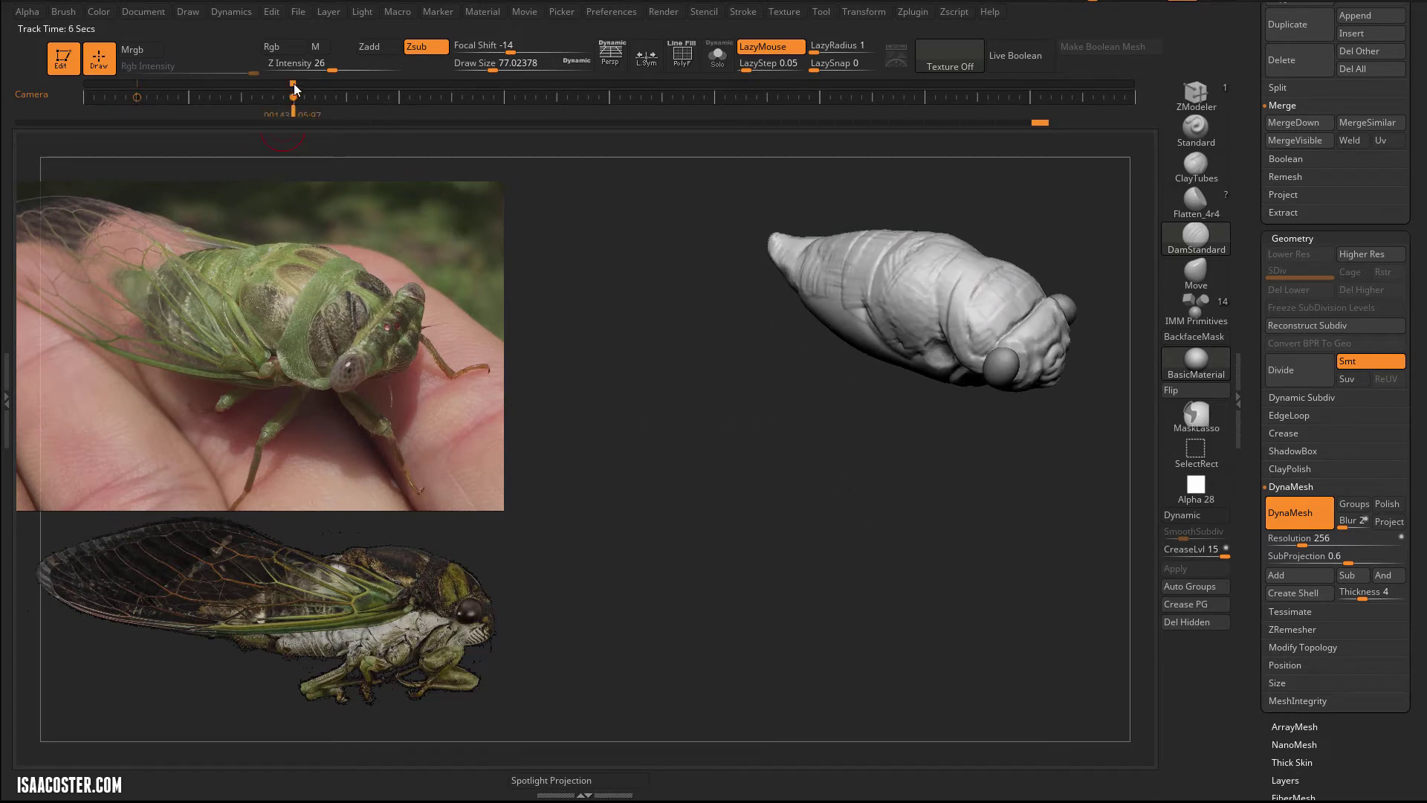
mouse_move(293, 89)
mouse_down()
mouse_move(91, 106)
mouse_move(373, 103)
mouse_up()
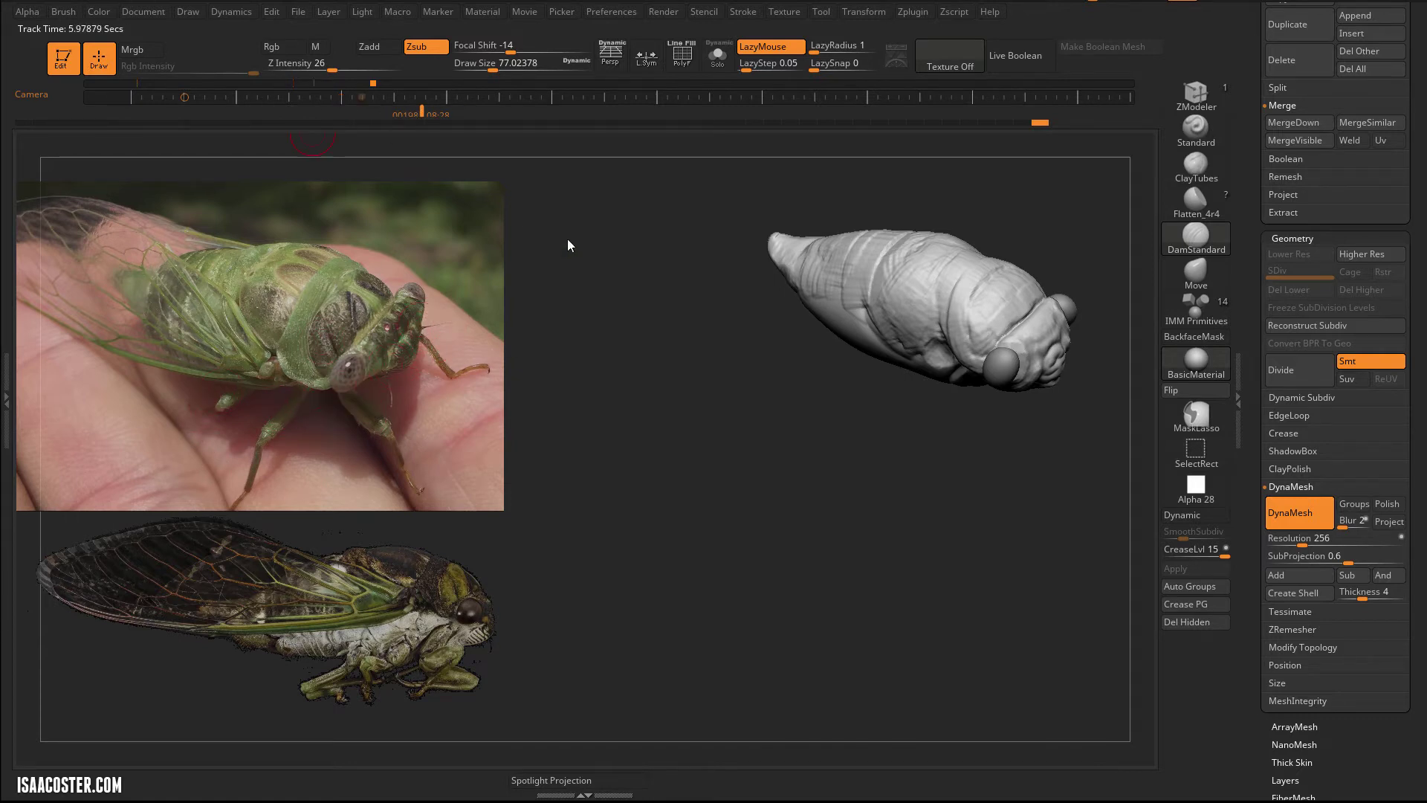
drag(239, 84, 147, 86)
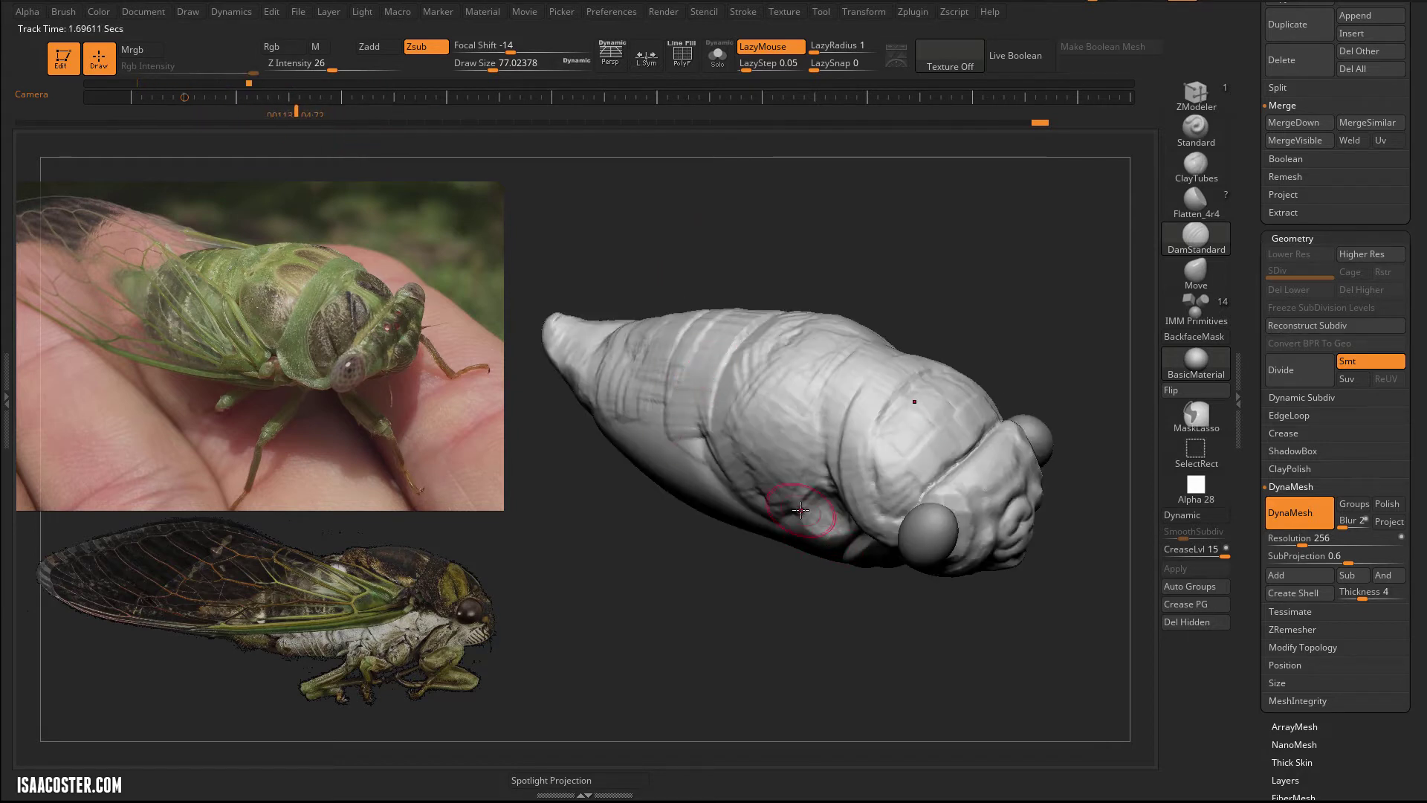
Duplicate the 02_start subtool, scale the copy down and place it below the original body.
drag(1055, 336, 1099, 301)
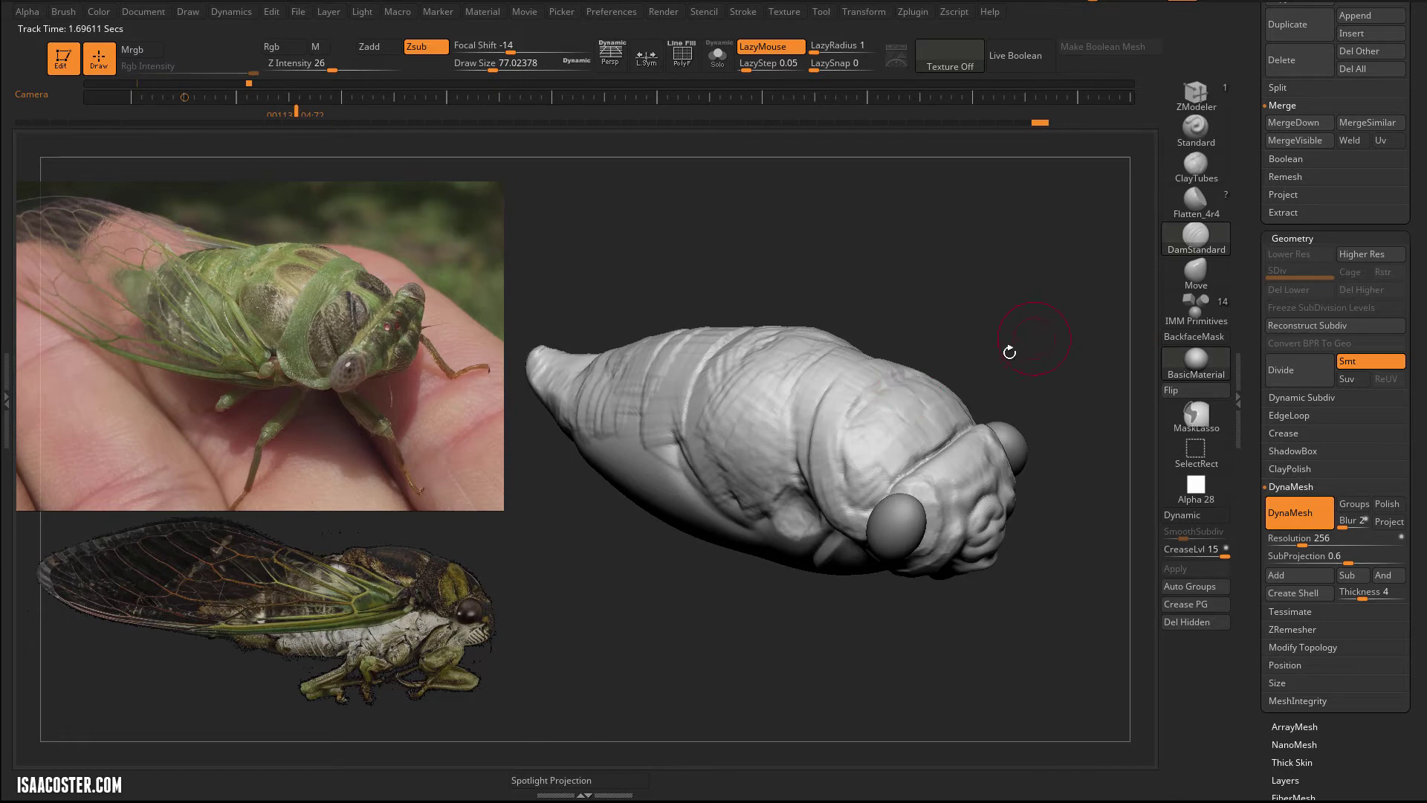
drag(1257, 205, 1258, 308)
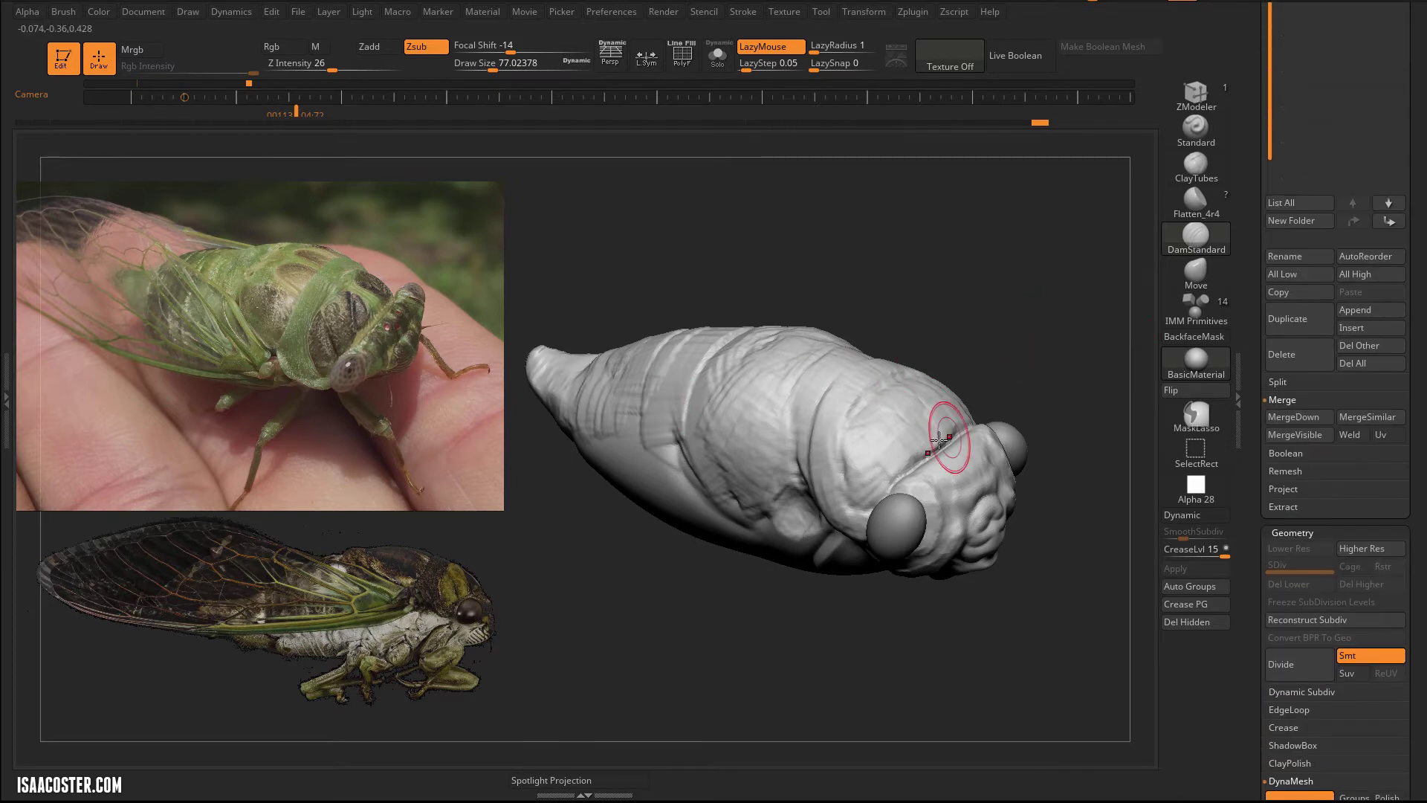
mouse_move(1258, 215)
mouse_down()
mouse_move(1256, 360)
mouse_move(1255, 199)
mouse_up()
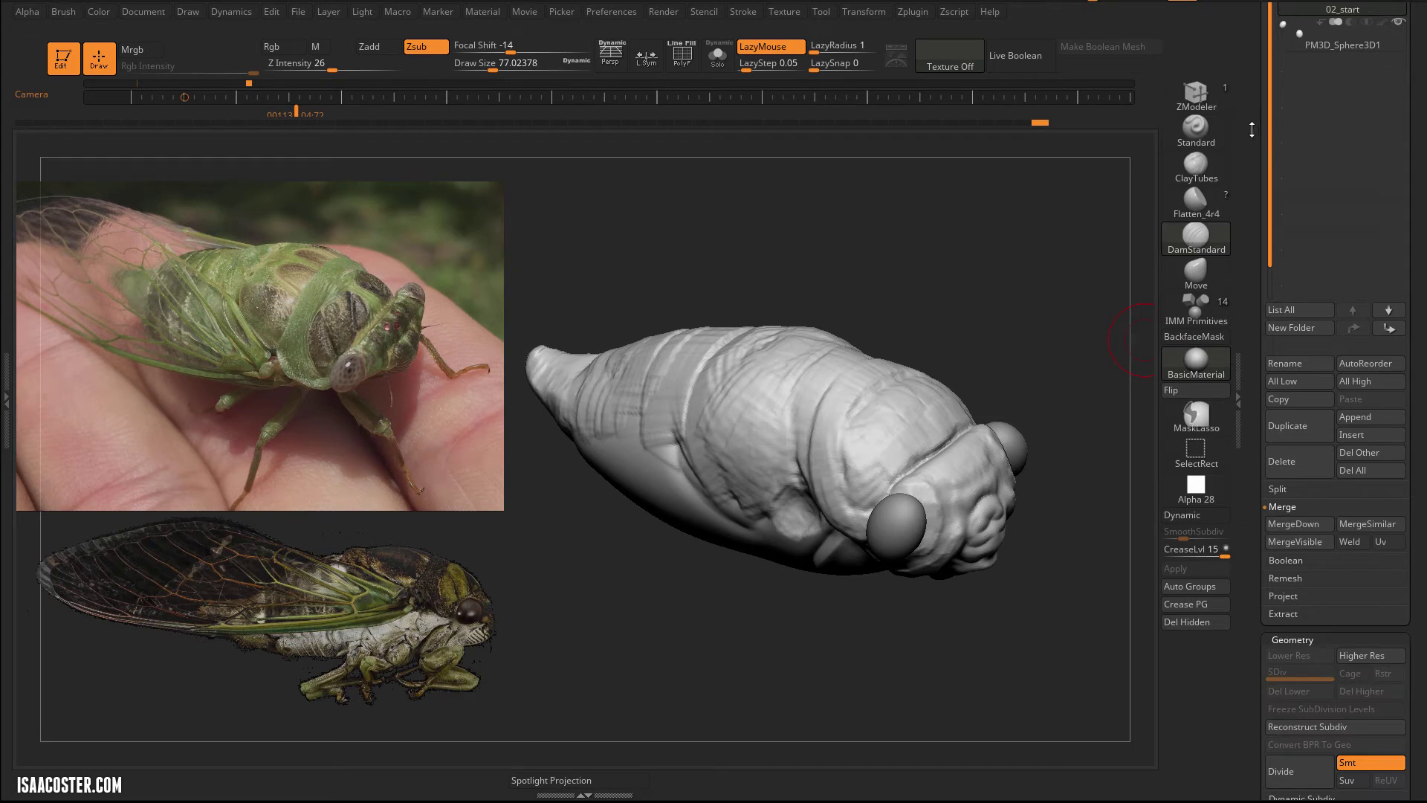
drag(1252, 129, 1253, 242)
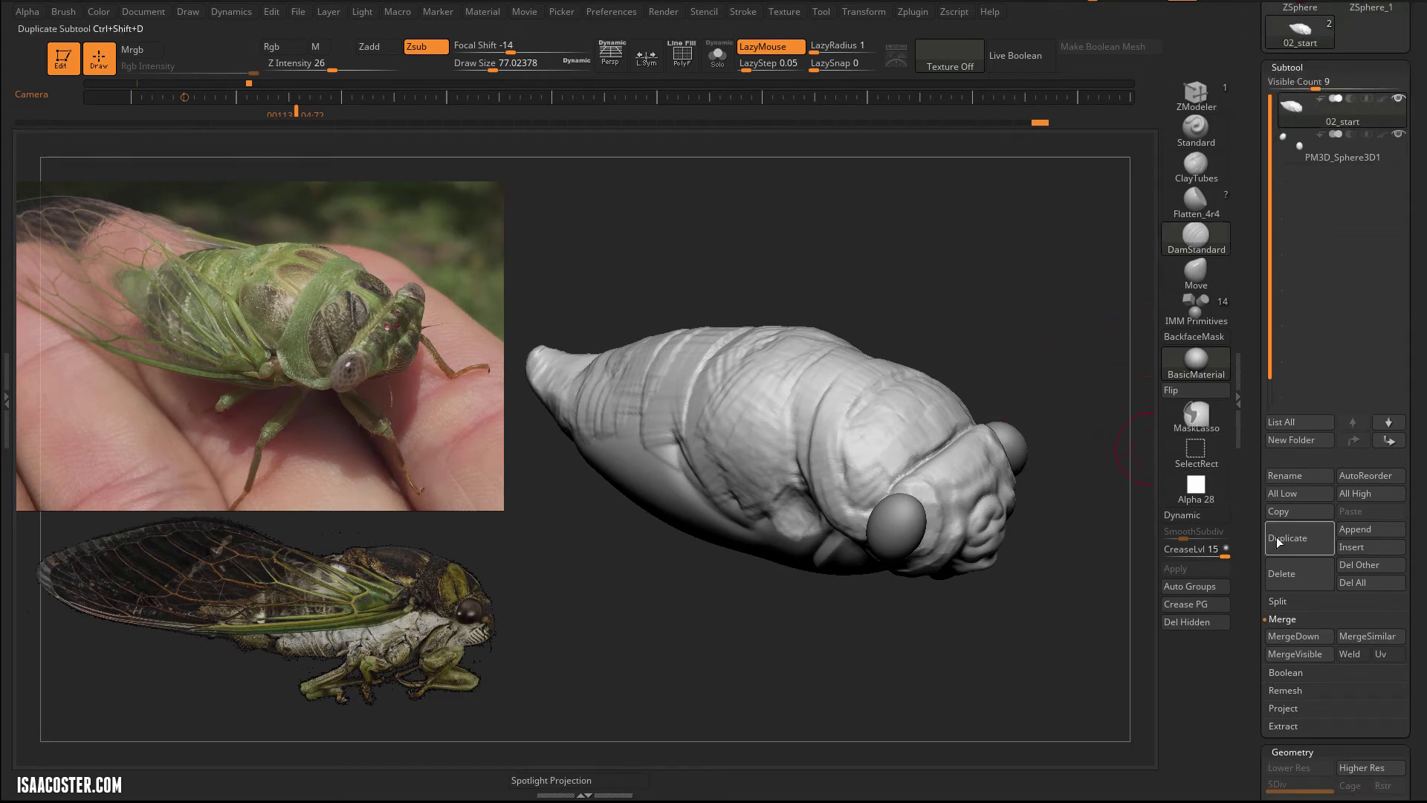
key(w)
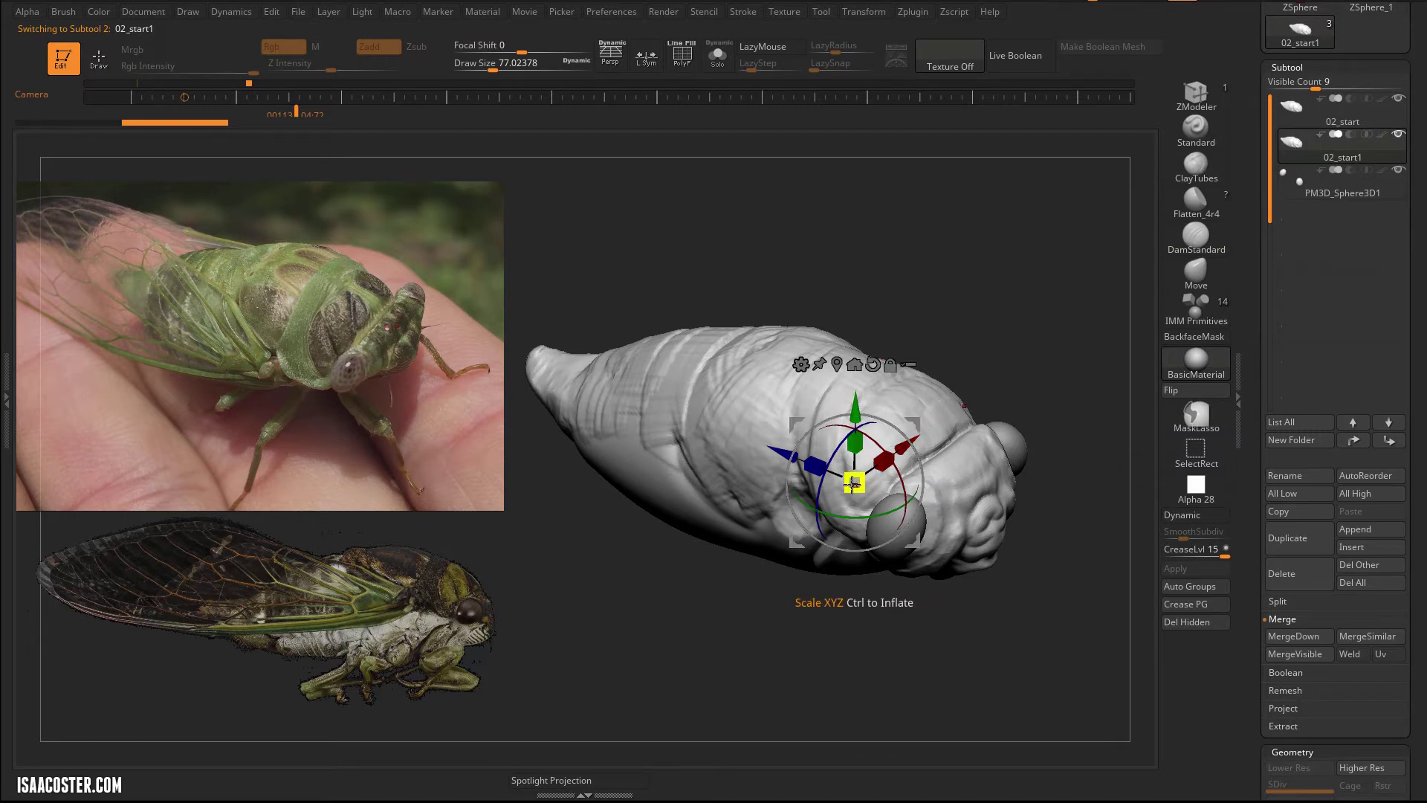
mouse_move(855, 482)
mouse_down()
mouse_move(869, 466)
mouse_move(791, 529)
mouse_up()
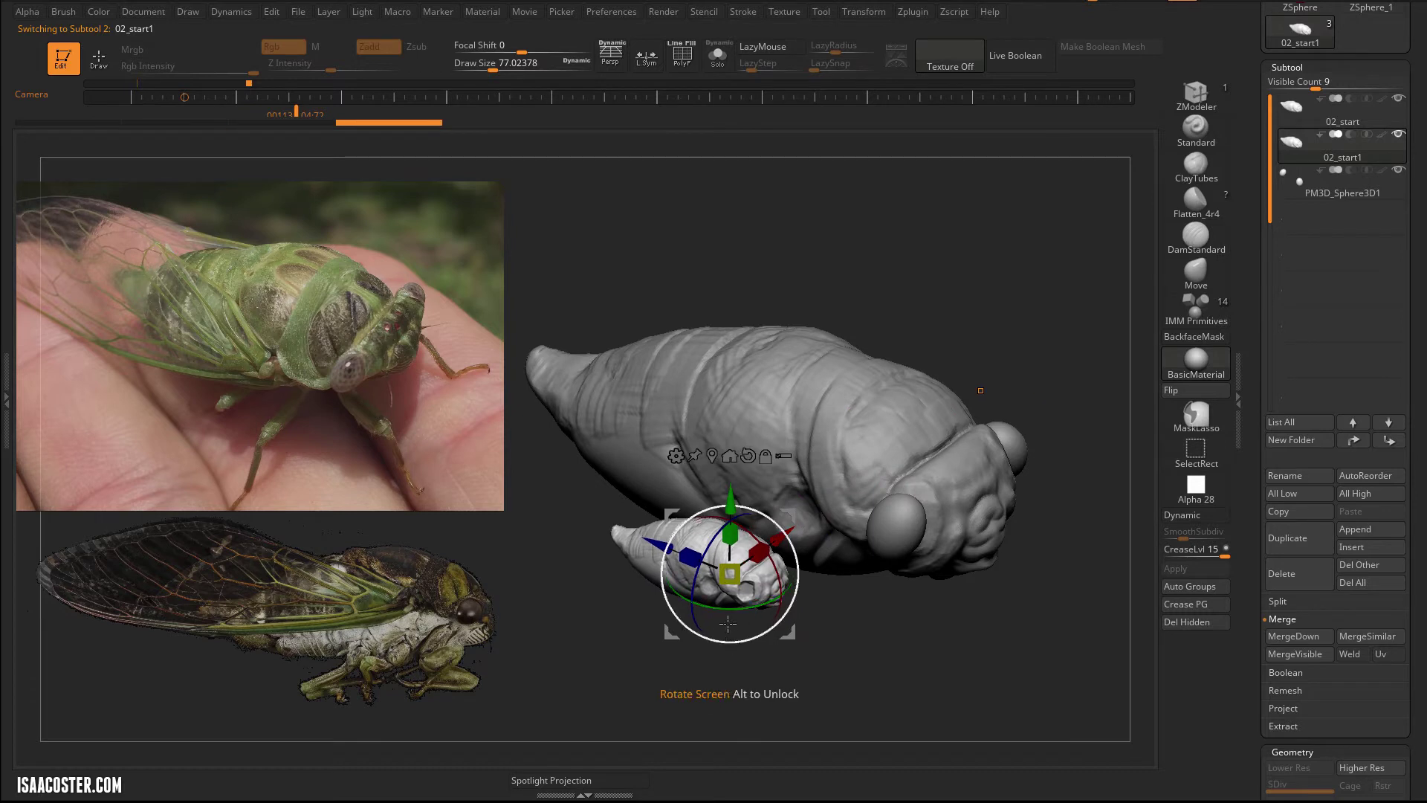
Turn the small body copy to face away from the original's head and DynaMesh it at resolution 40.
drag(782, 595, 851, 548)
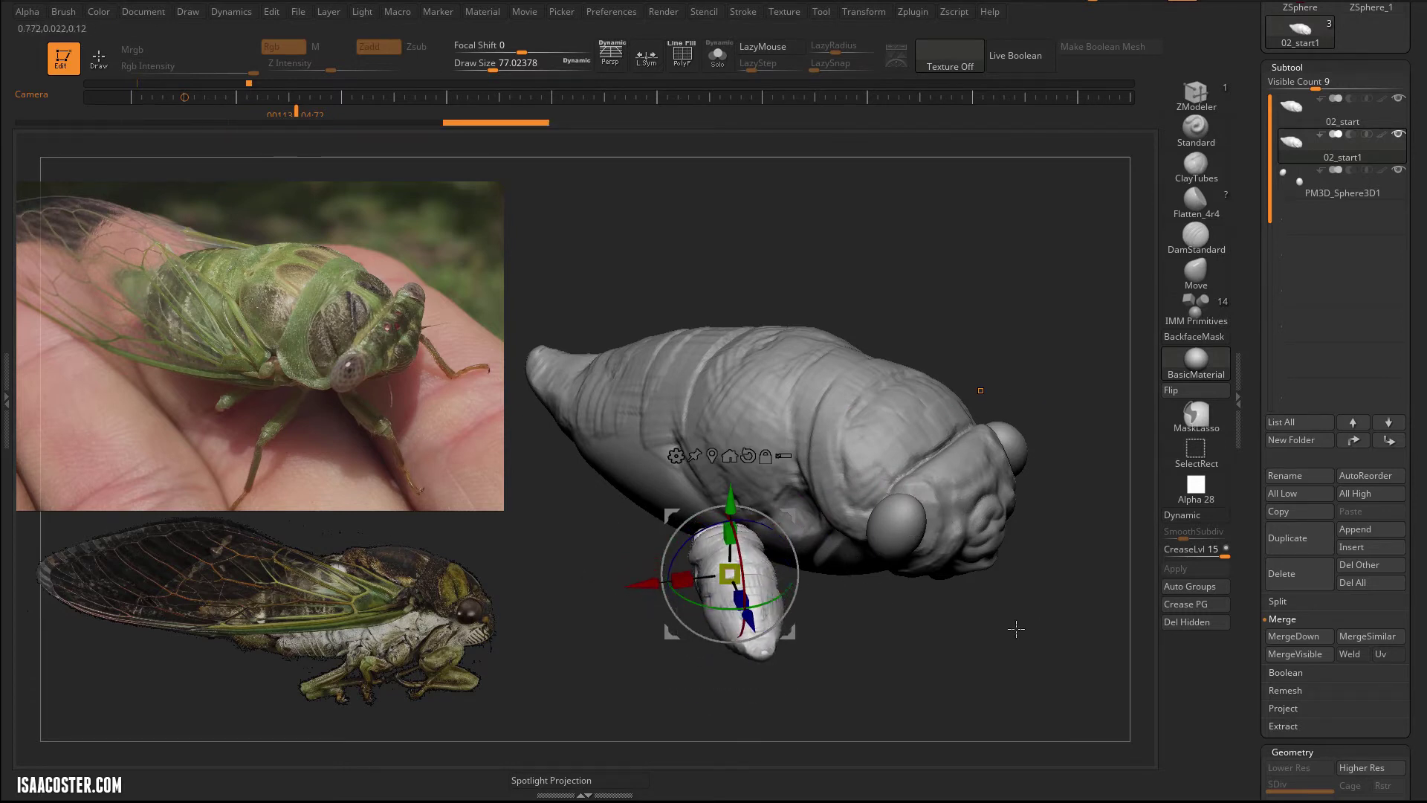
alt+drag(1036, 607, 1056, 537)
drag(1267, 475, 1276, 225)
click(1301, 513)
text(40)
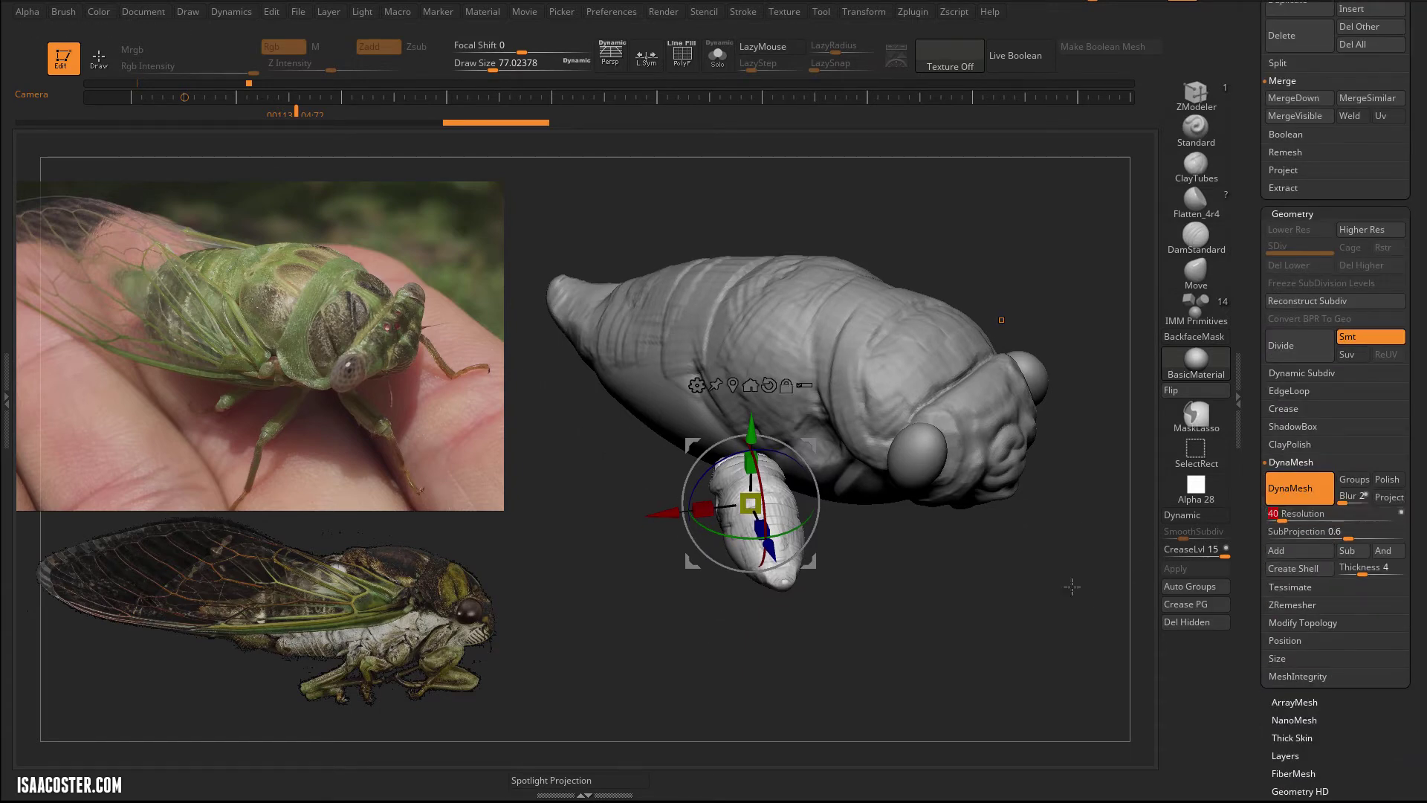
key(Return)
ctrl+drag(1056, 605, 960, 692)
drag(1020, 581, 989, 575)
key(q)
key(w)
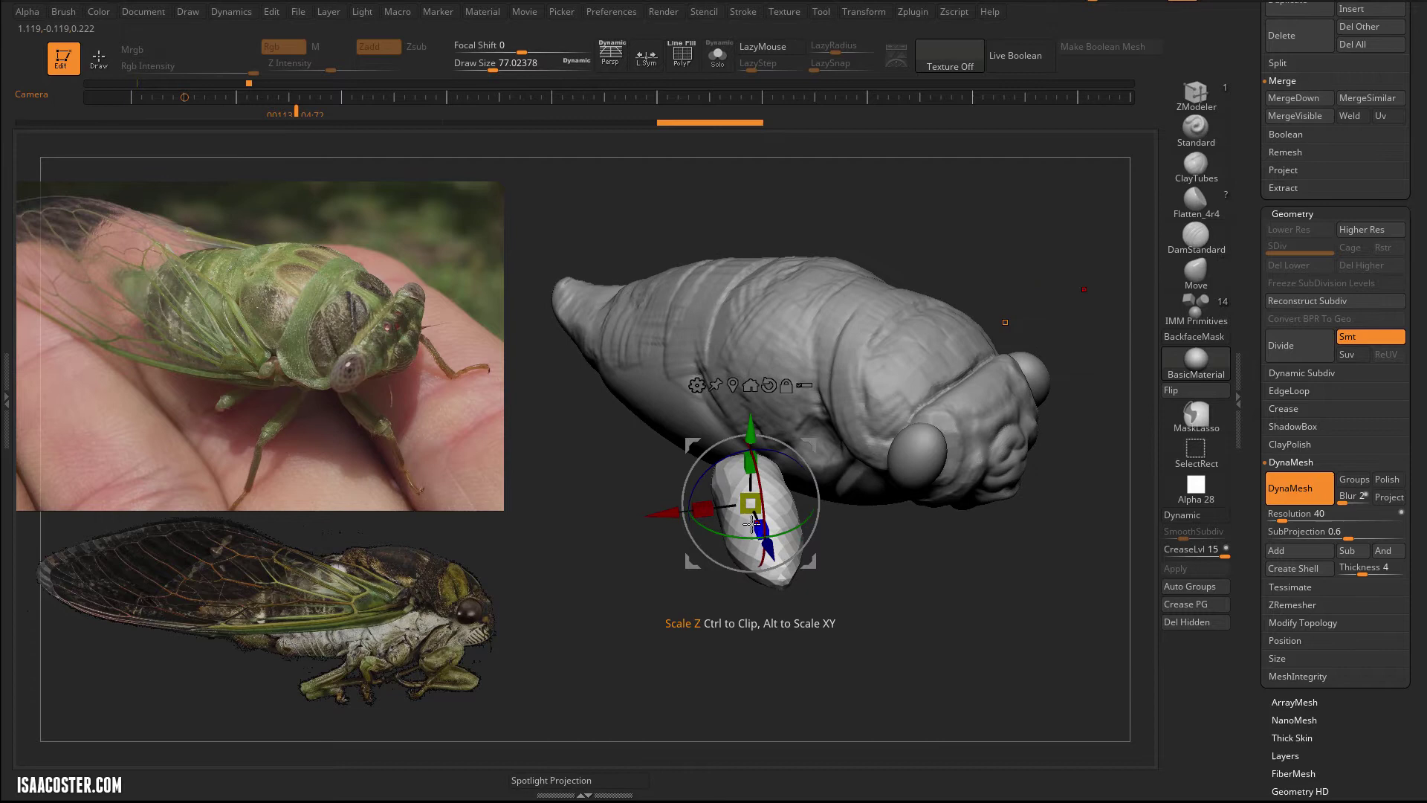
Reshape the low-resolution copy into a slim, tapered leg segment using a large Move brush.
click(1196, 275)
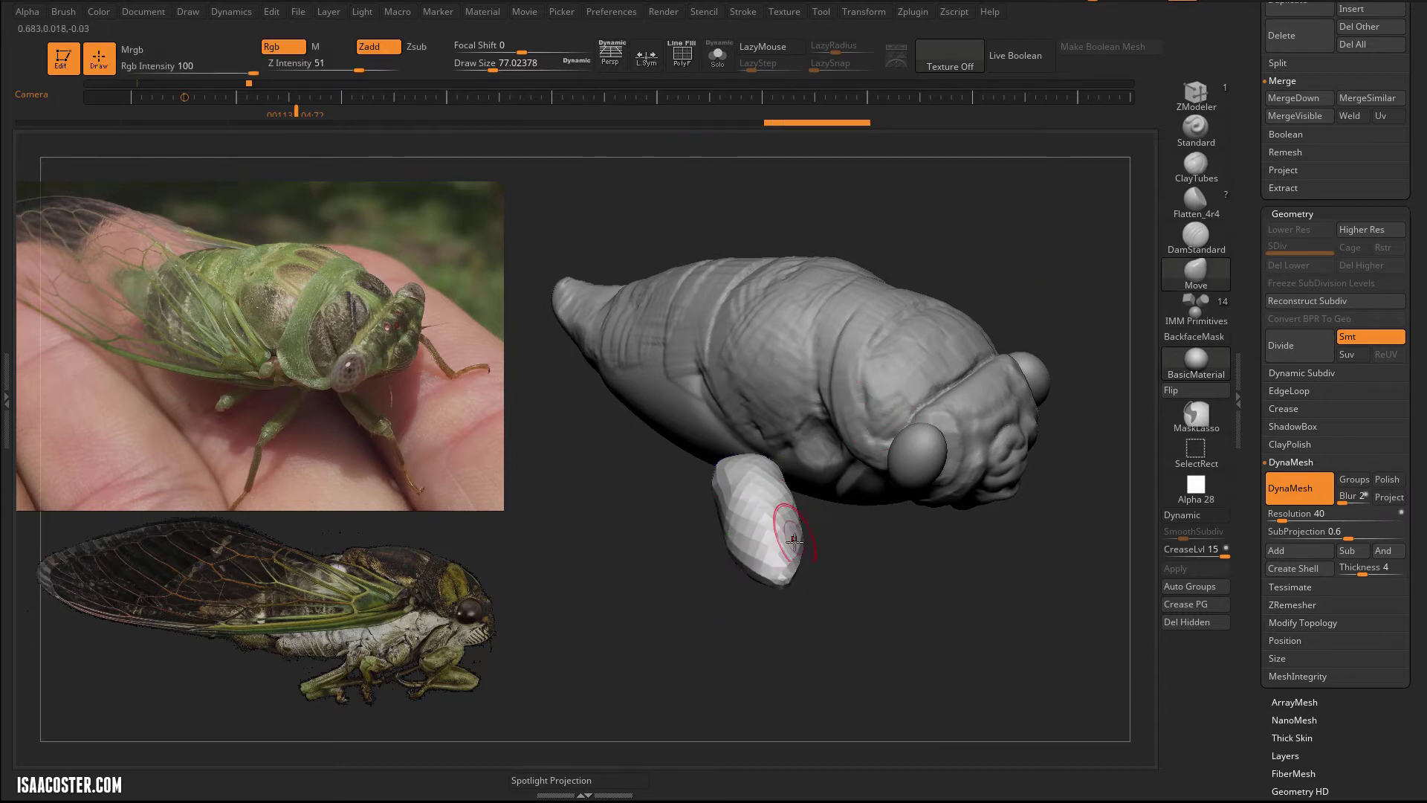
key(s)
drag(785, 540, 814, 539)
right_drag(790, 512, 775, 537)
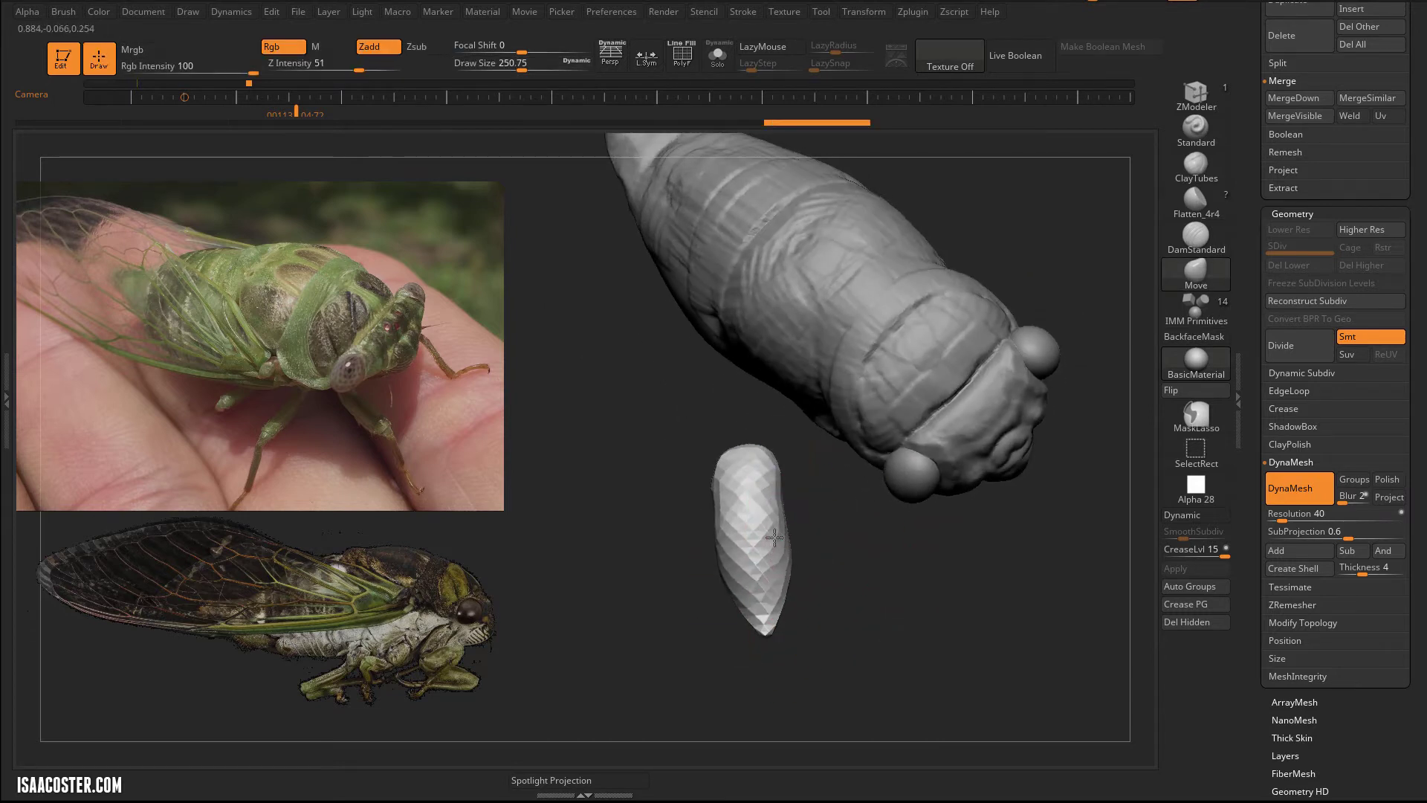
drag(767, 539, 733, 539)
right_drag(793, 618, 914, 489)
key(s)
drag(915, 492, 889, 495)
right_drag(779, 540, 736, 587)
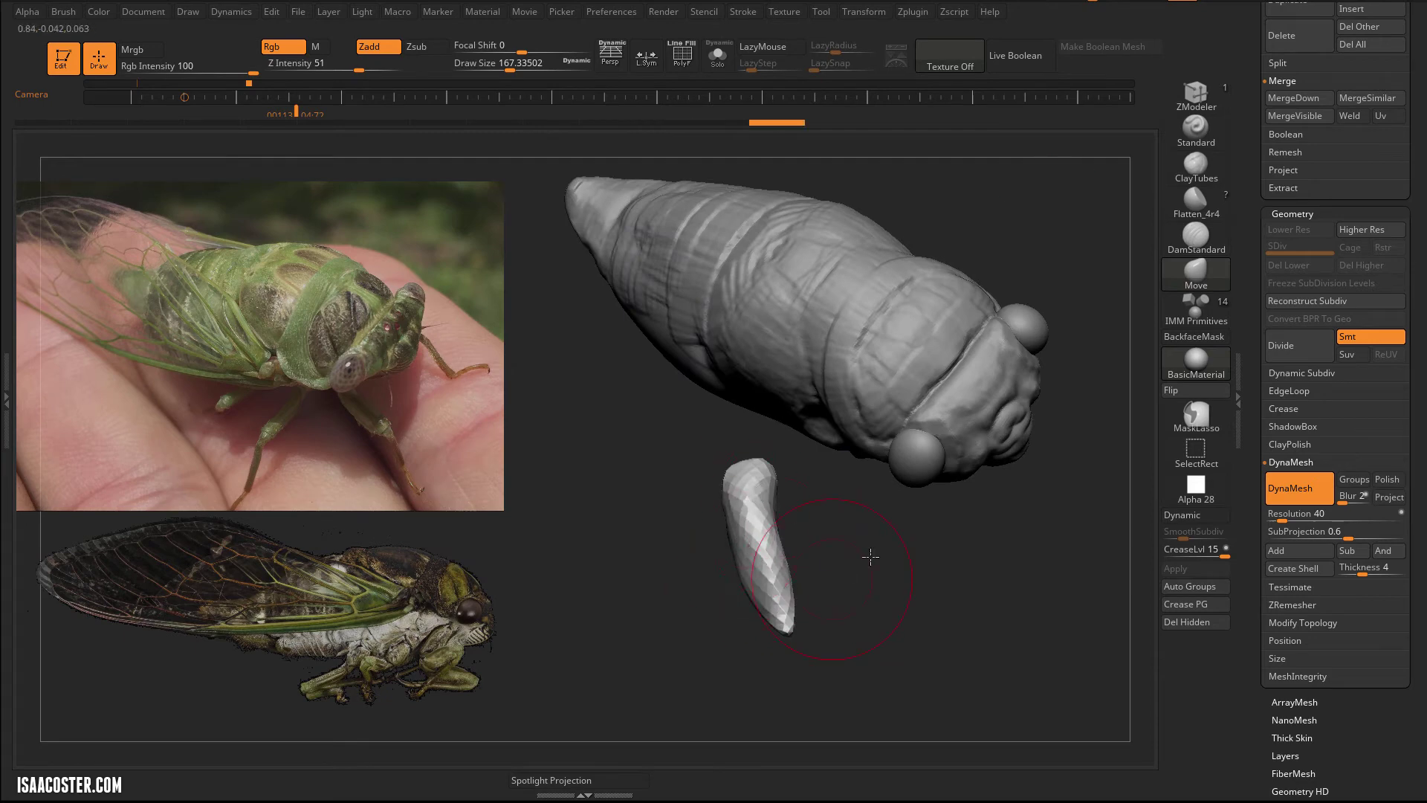
right_drag(871, 556, 785, 485)
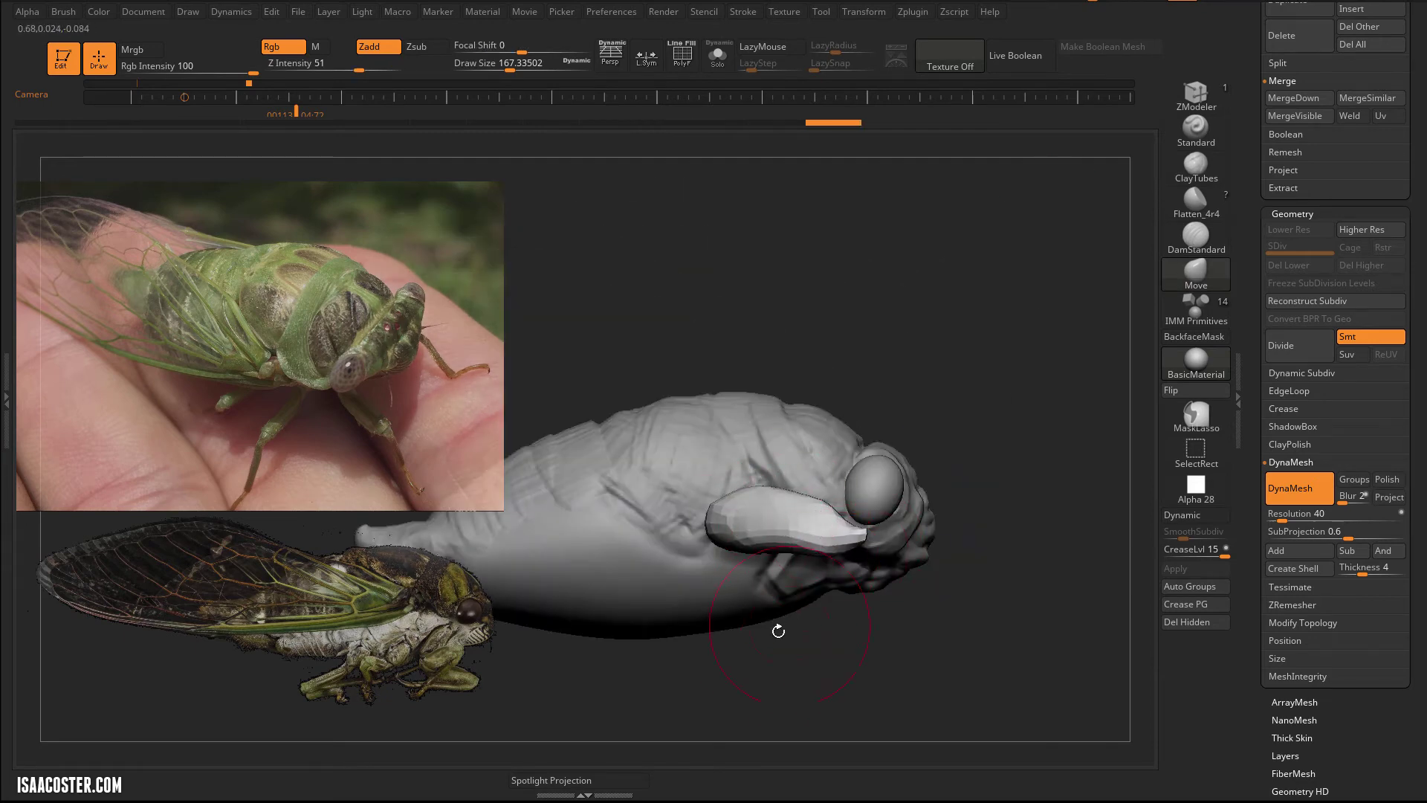
mouse_move(987, 632)
right_down()
mouse_move(914, 729)
mouse_move(954, 655)
mouse_move(915, 609)
right_up()
Rotate the leg segment diagonally downward in side view and place it beside the body just behind the eye.
key(w)
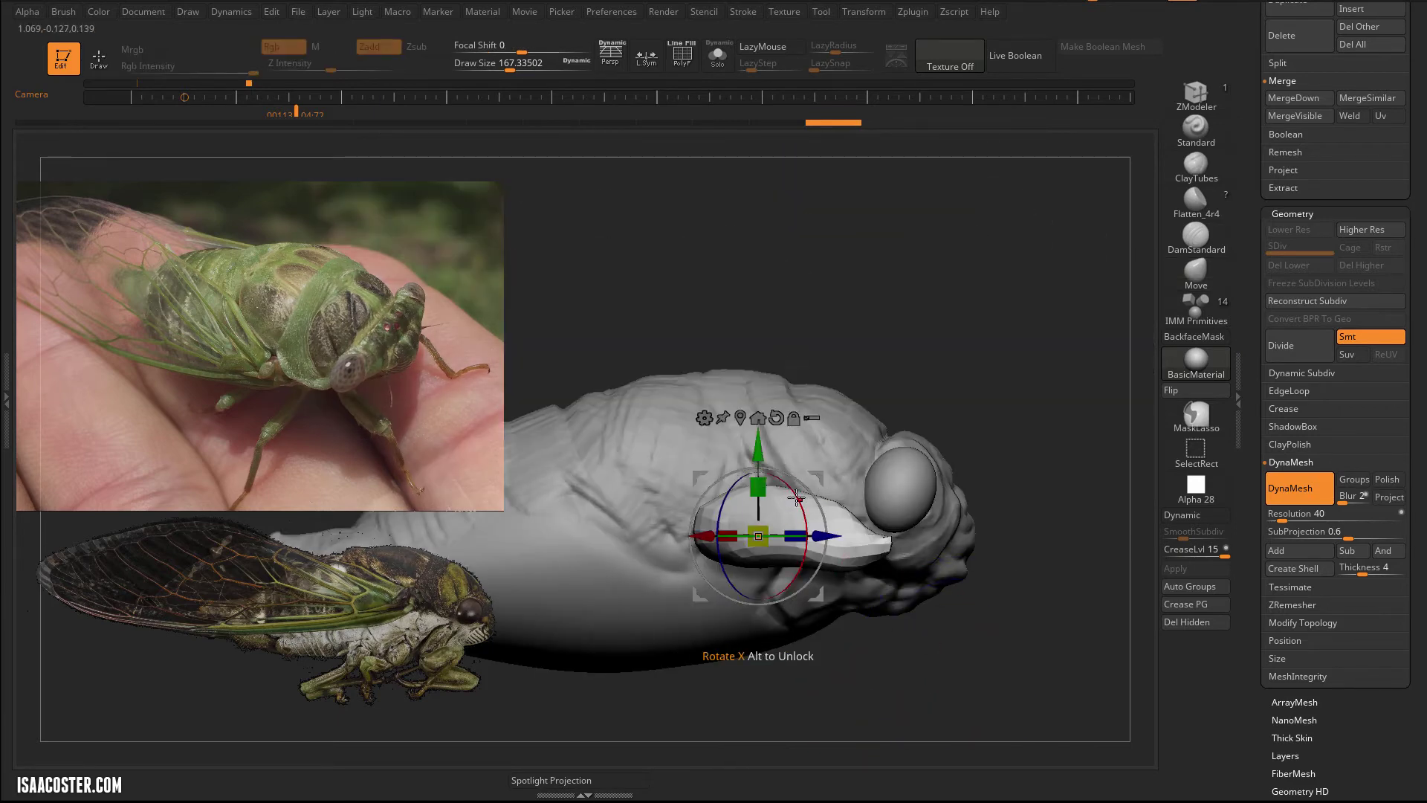
drag(796, 498, 868, 620)
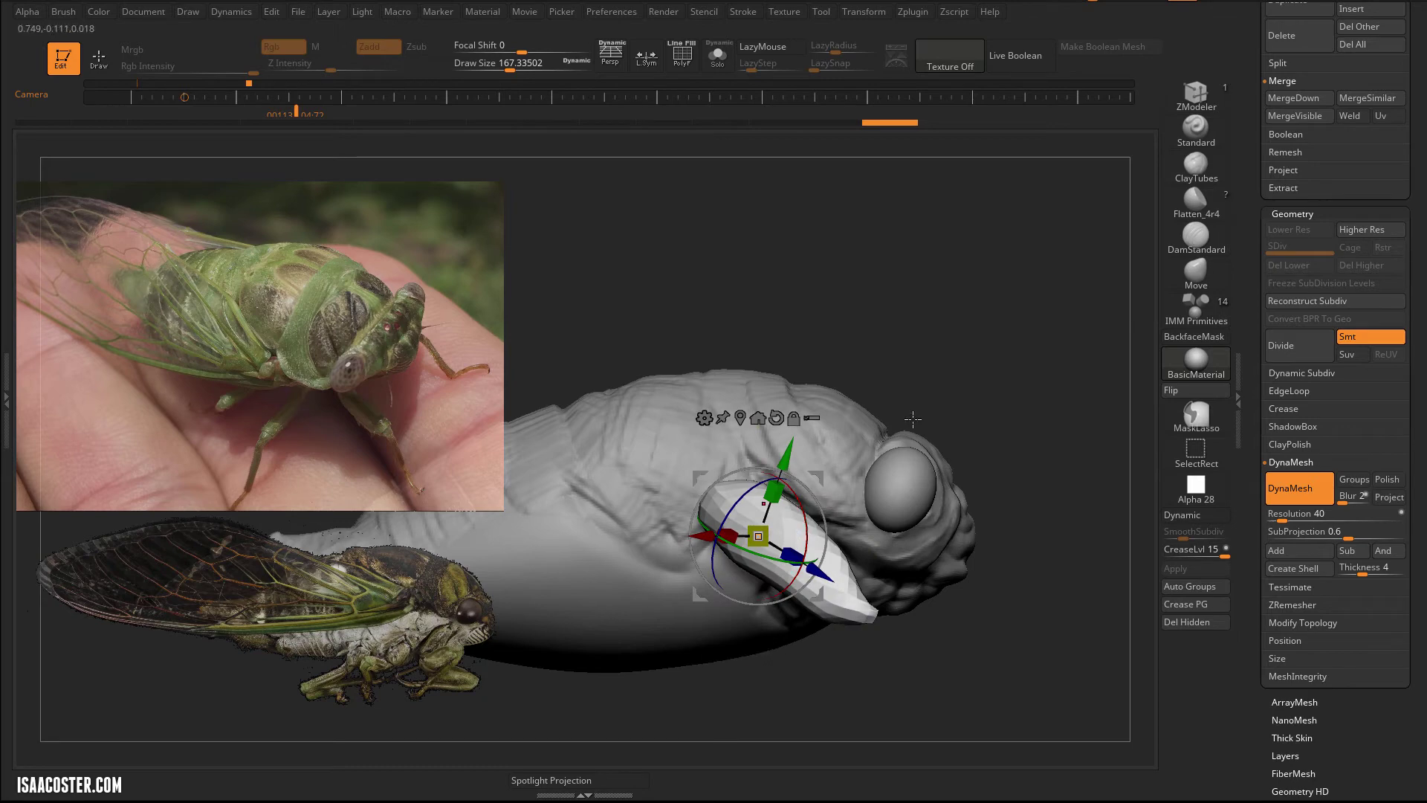
right_drag(913, 420, 929, 513)
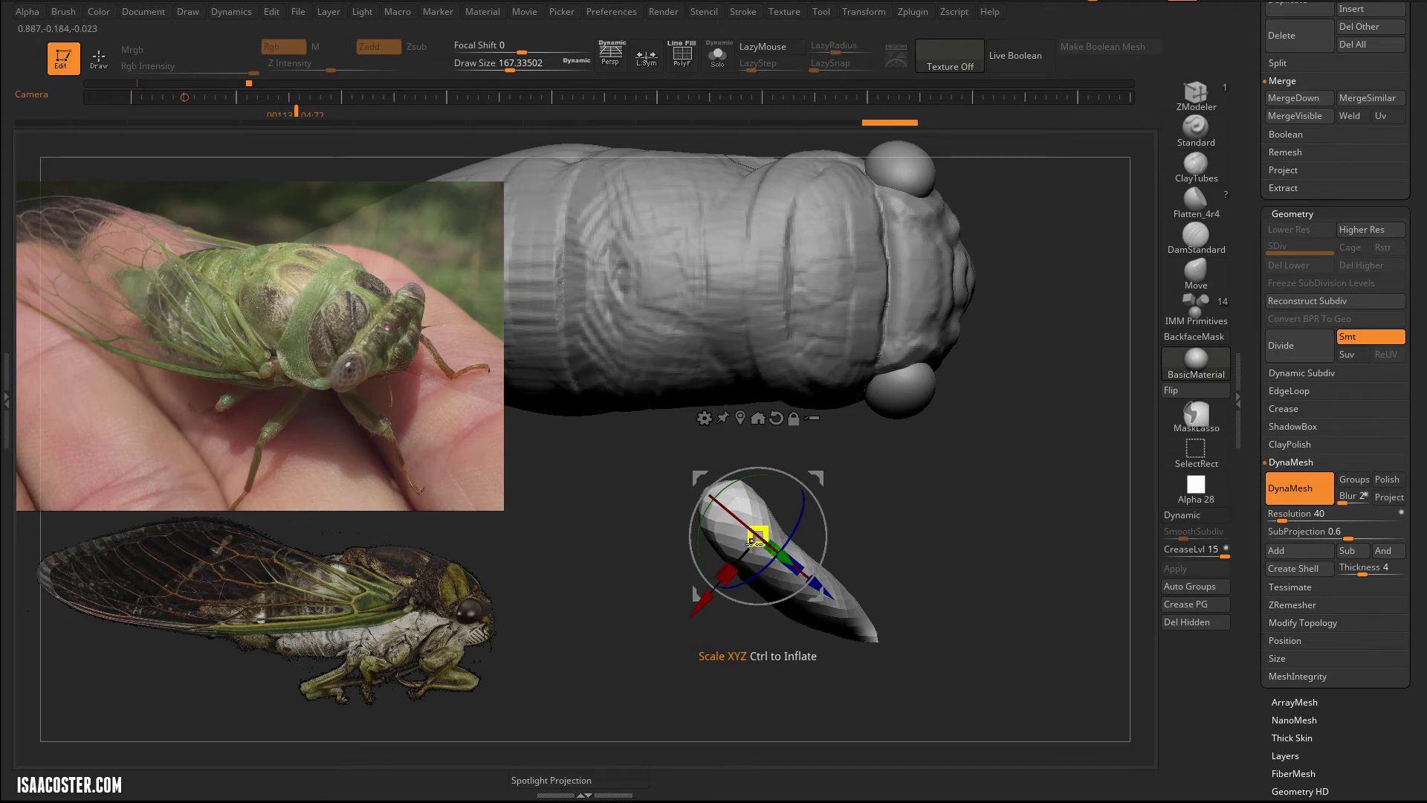
drag(754, 543, 768, 547)
key(ctrl+z)
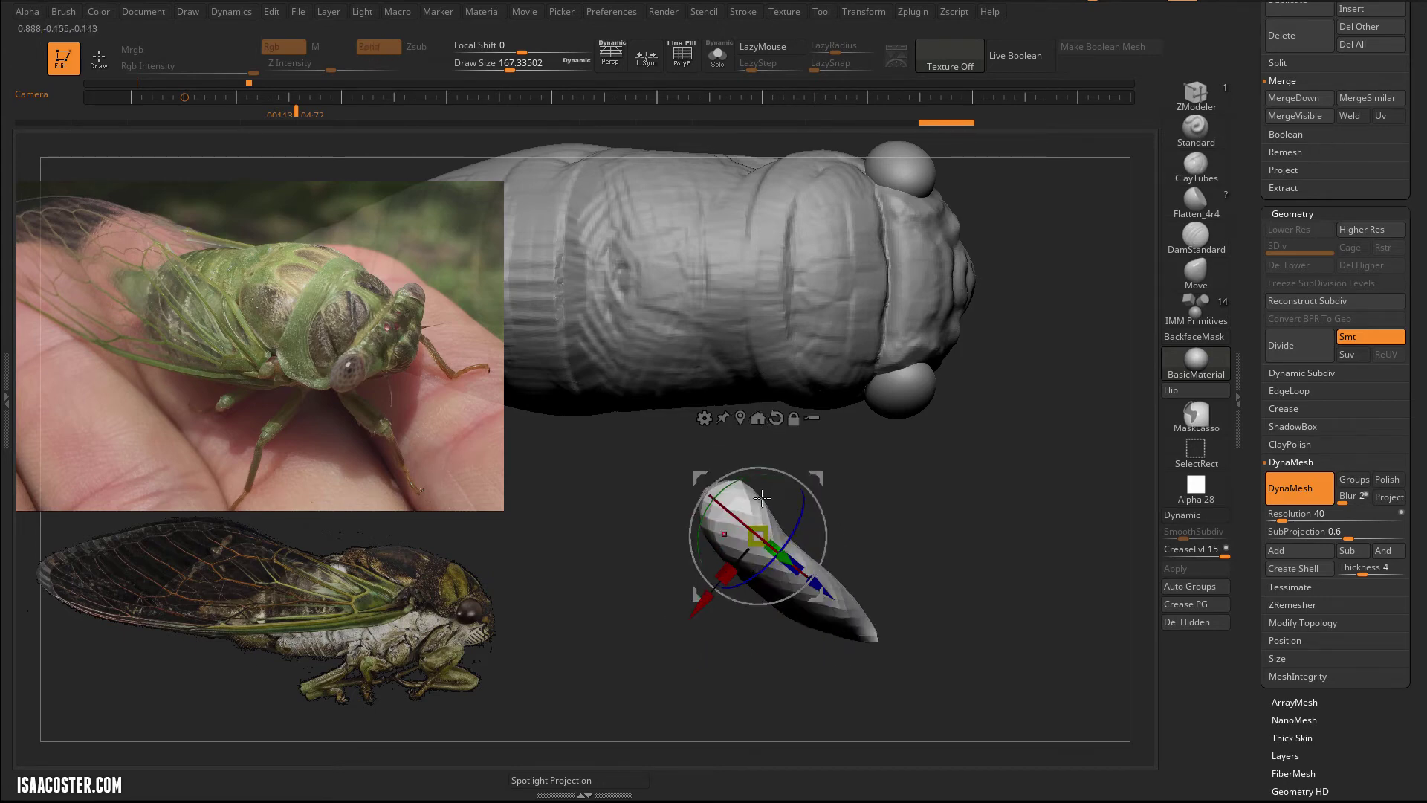
drag(762, 496, 876, 370)
drag(972, 413, 1004, 381)
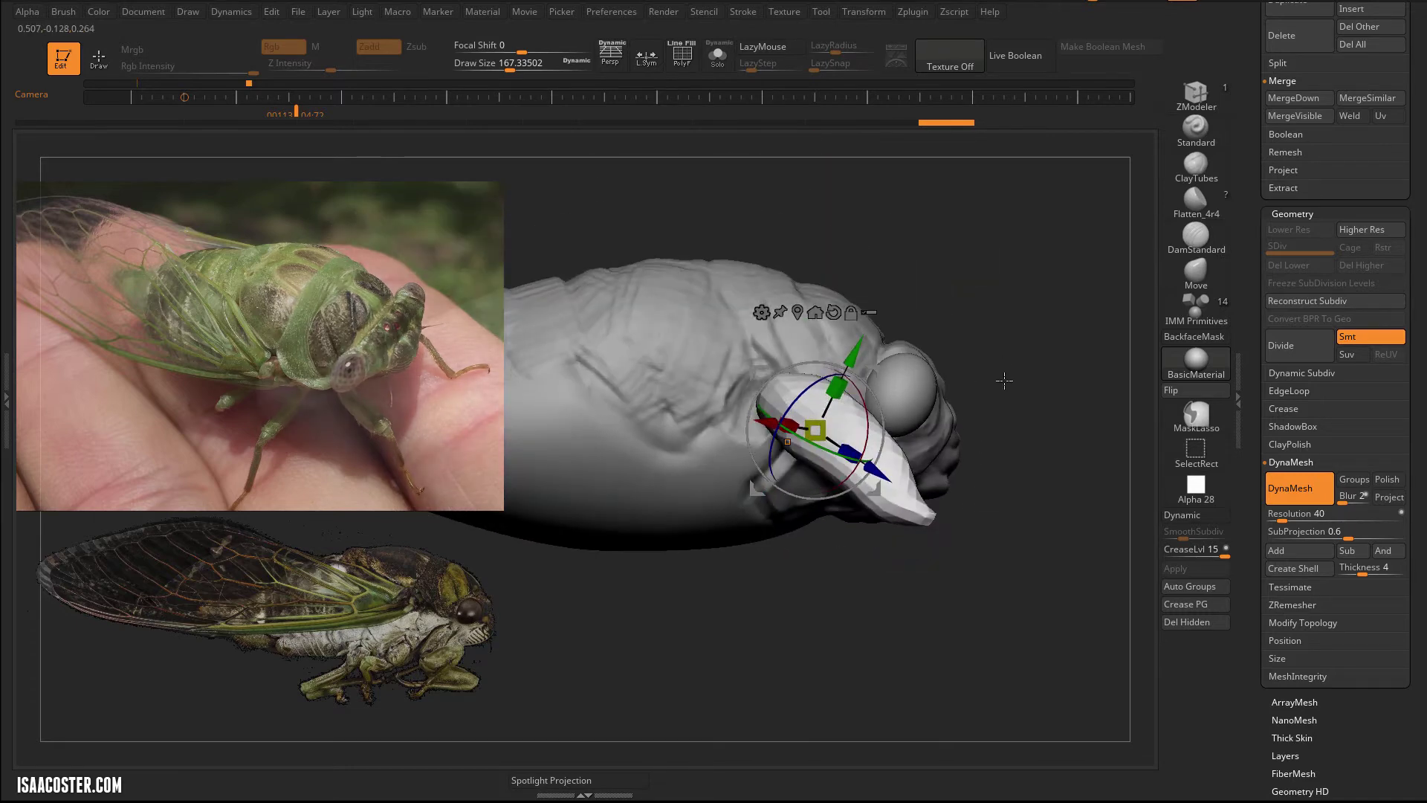
drag(879, 366, 854, 395)
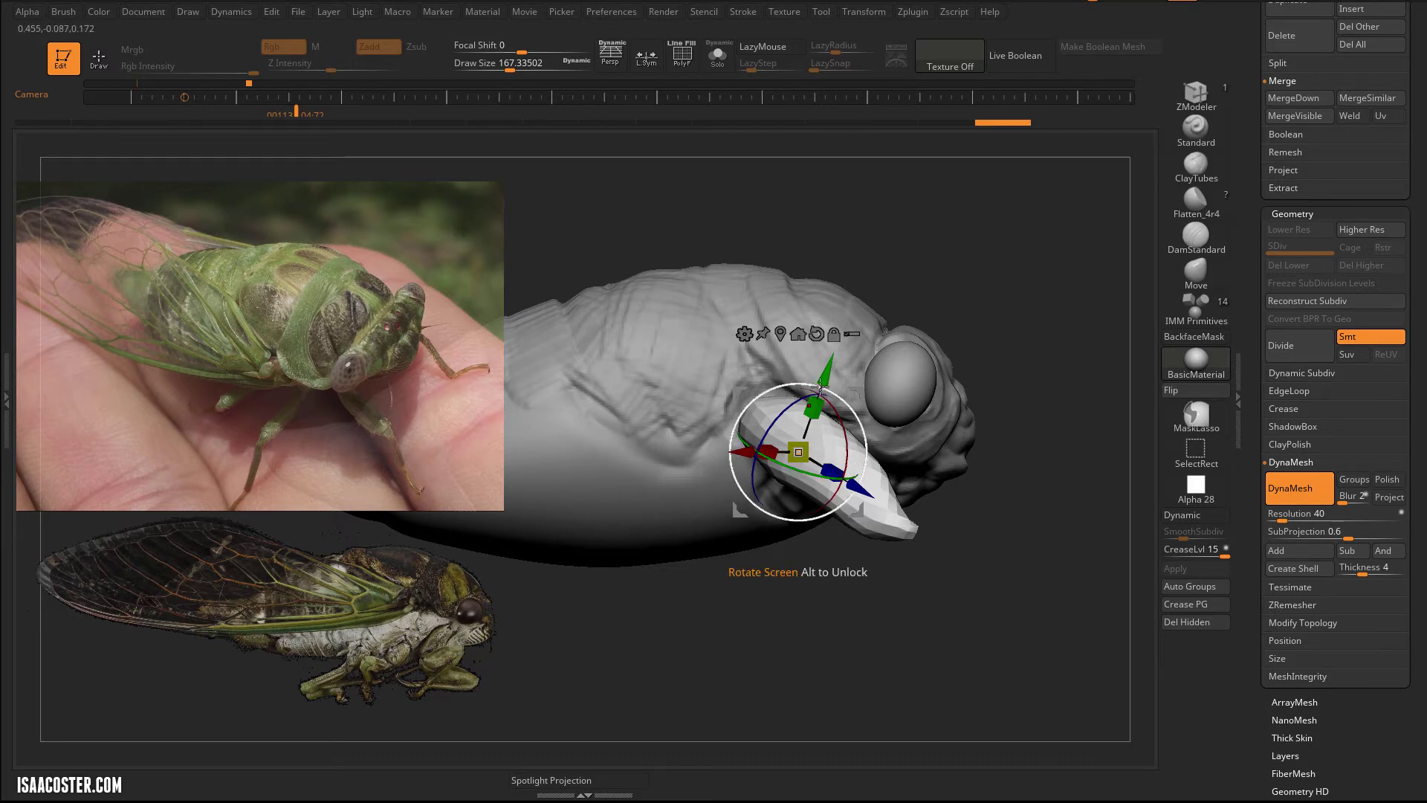
Duplicate the leg segment within the subtool and angle it to form a bent two-part leg beside the head.
drag(822, 390, 789, 463)
drag(870, 440, 857, 428)
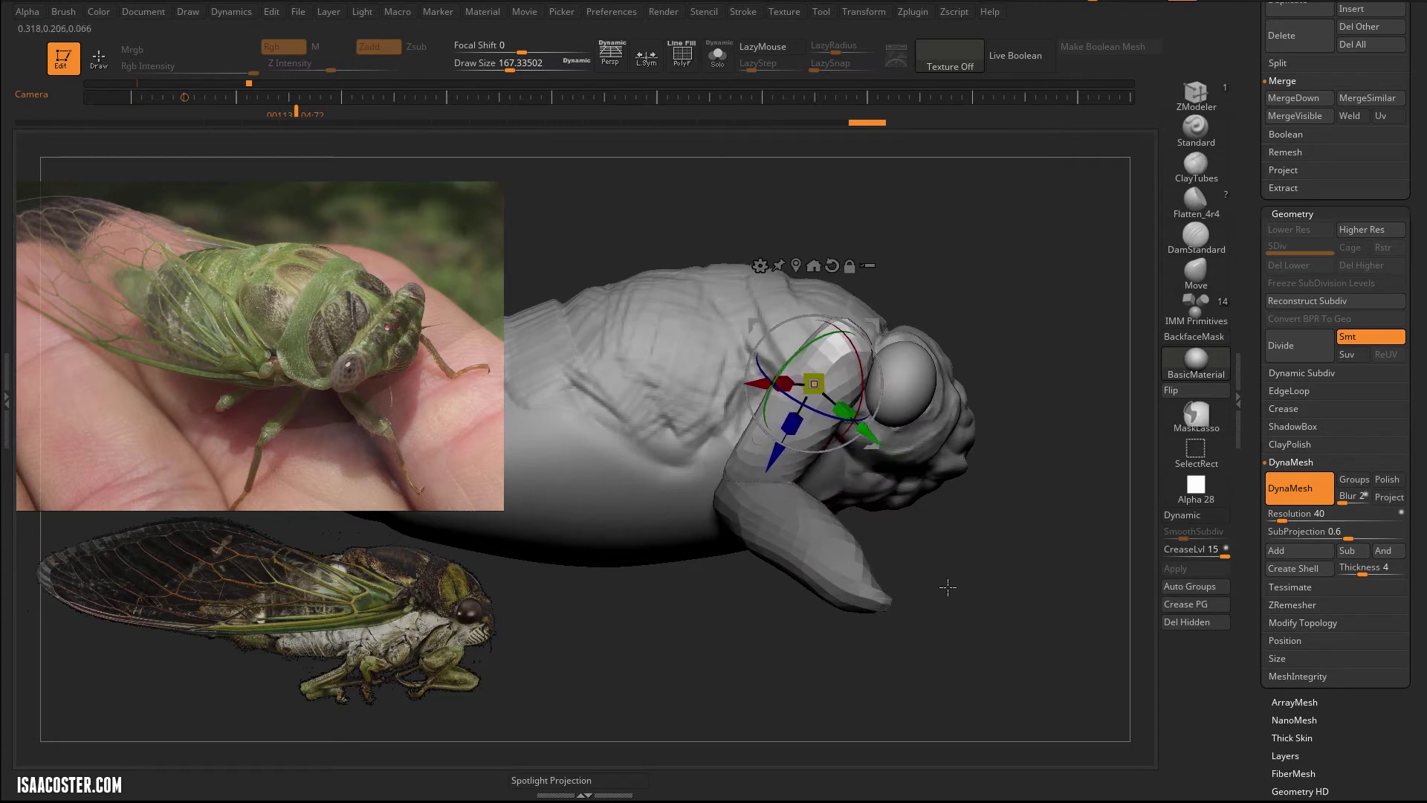
drag(946, 586, 815, 400)
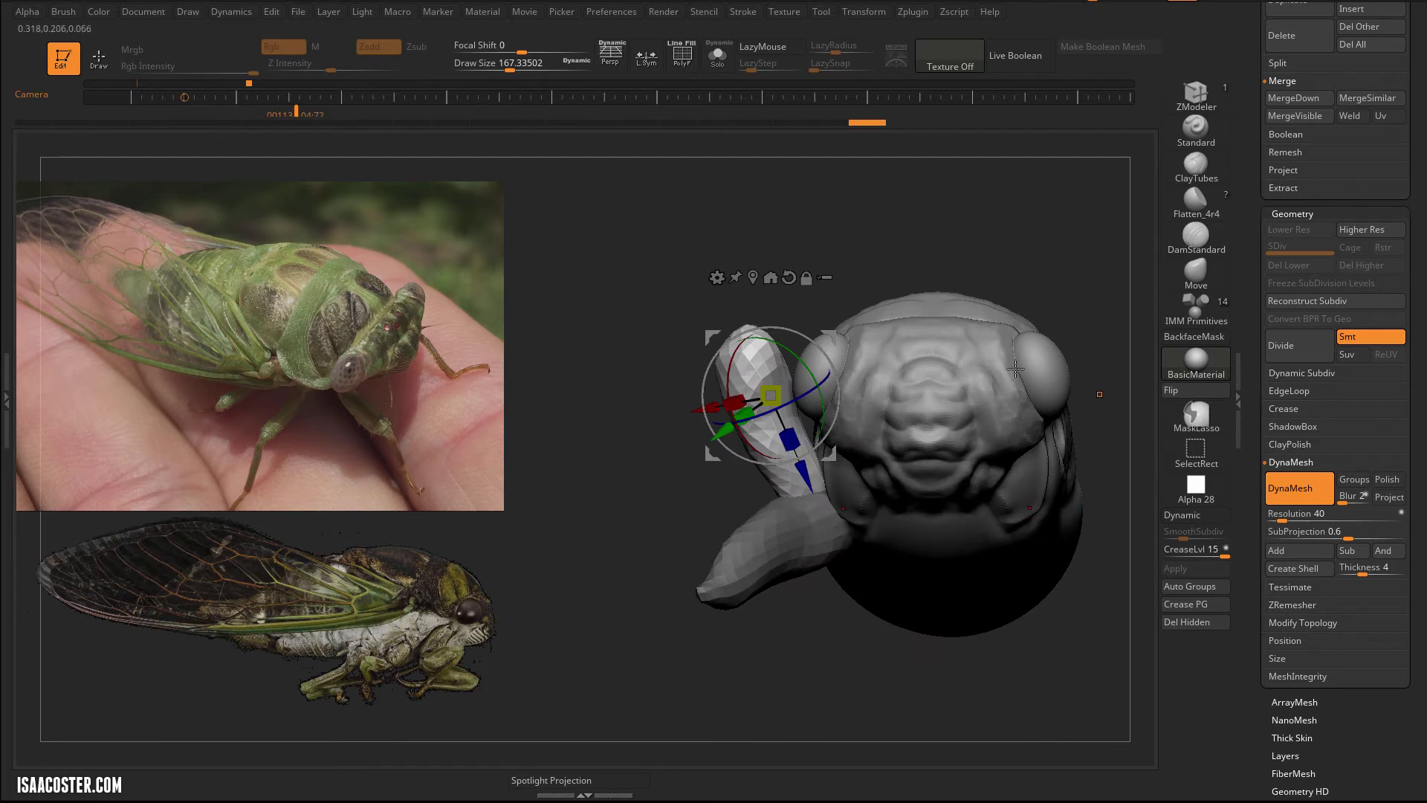
Clear the mask on the two-part leg in the 02_start1 subtool.
drag(1239, 245, 1238, 731)
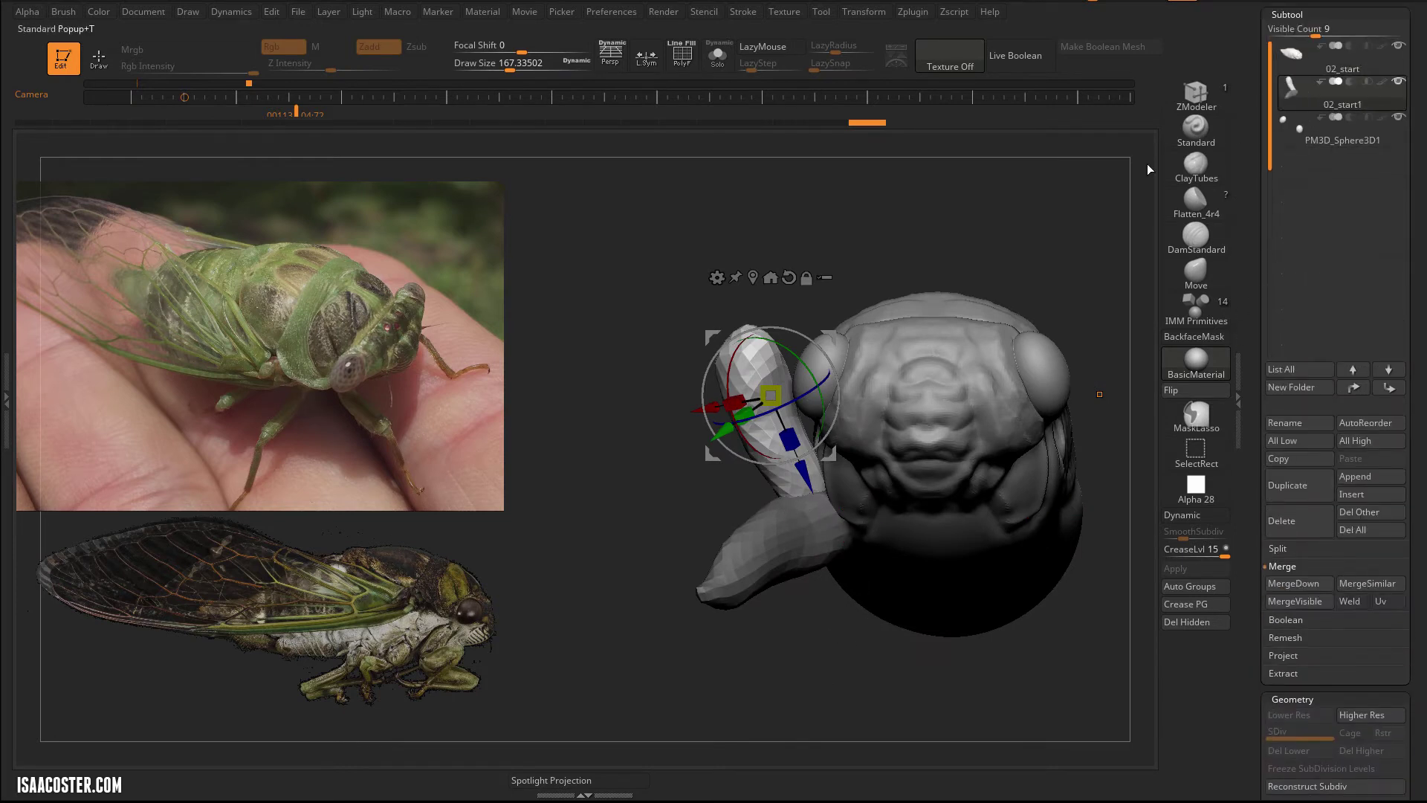
drag(1147, 163, 1009, 257)
drag(907, 651, 866, 632)
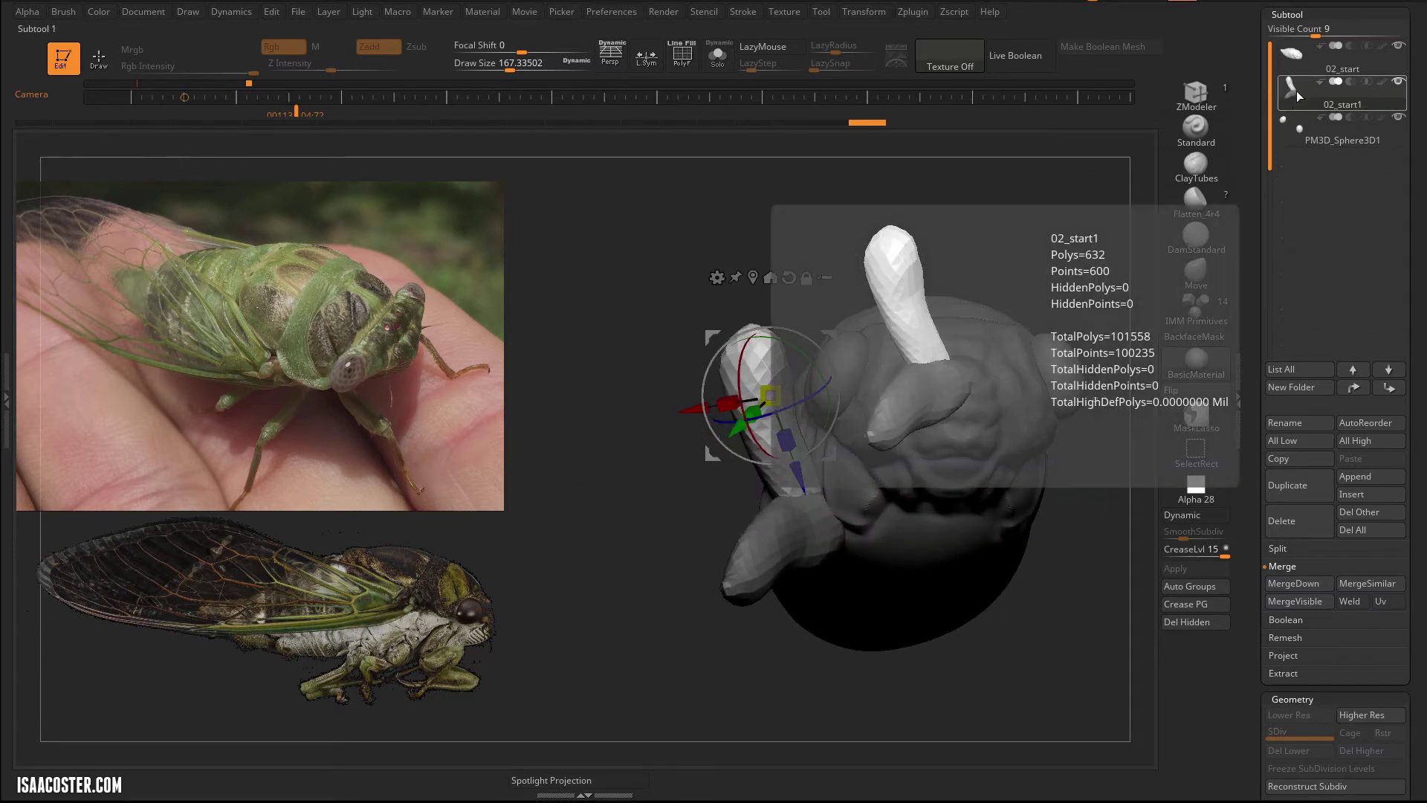
ctrl+drag(1039, 213, 979, 261)
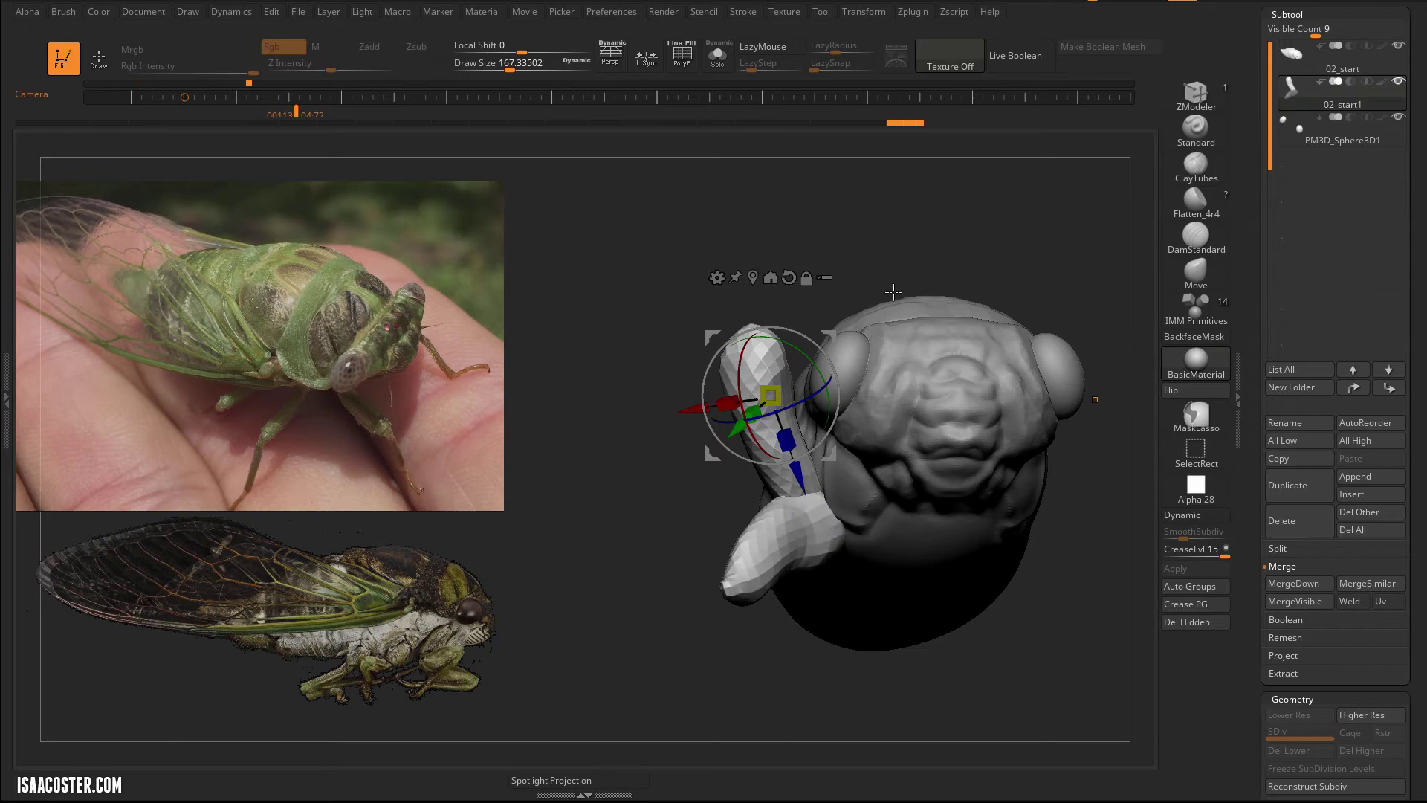
Rotate the whole leg upright in front view and turn it about 40 degrees in top view.
drag(599, 488, 552, 513)
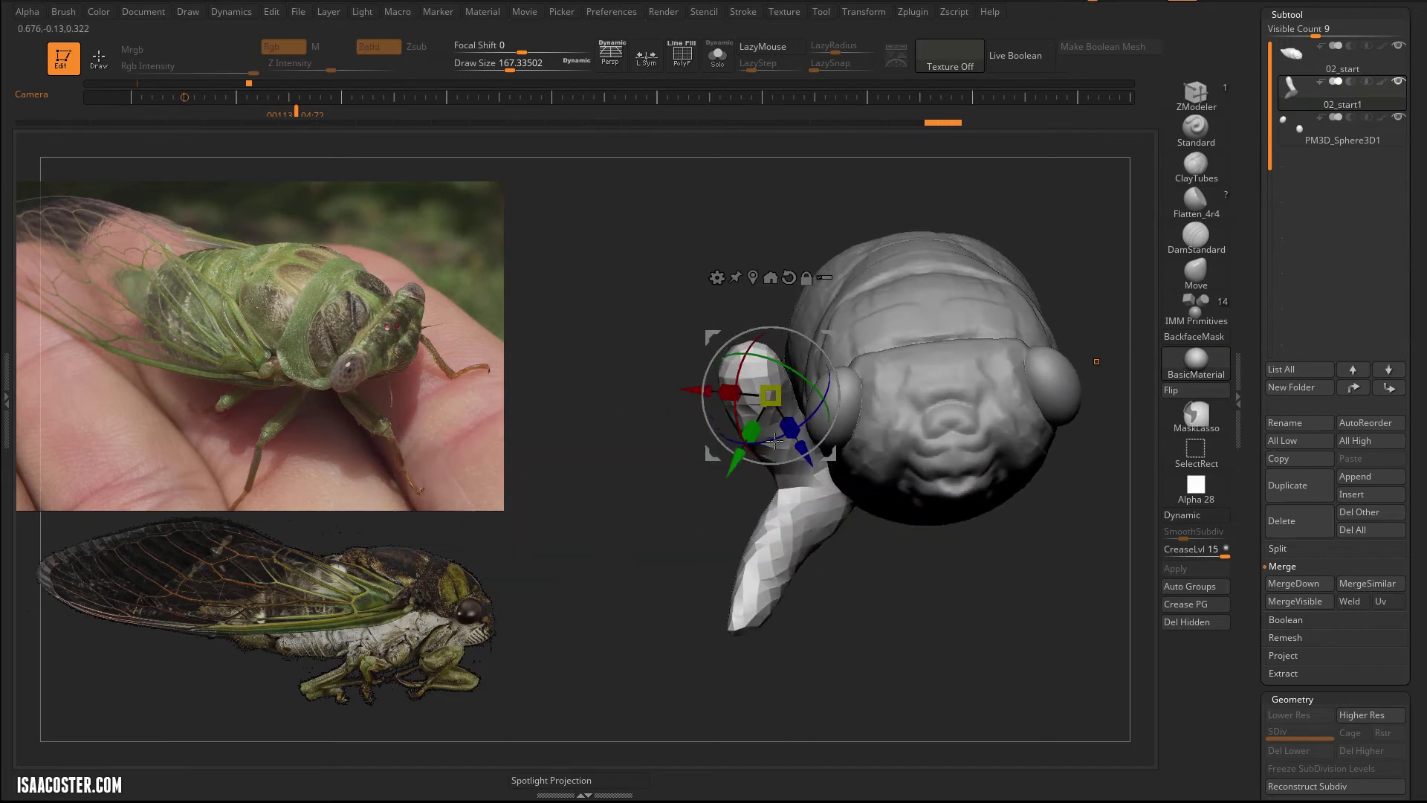
shift+drag(704, 245, 604, 273)
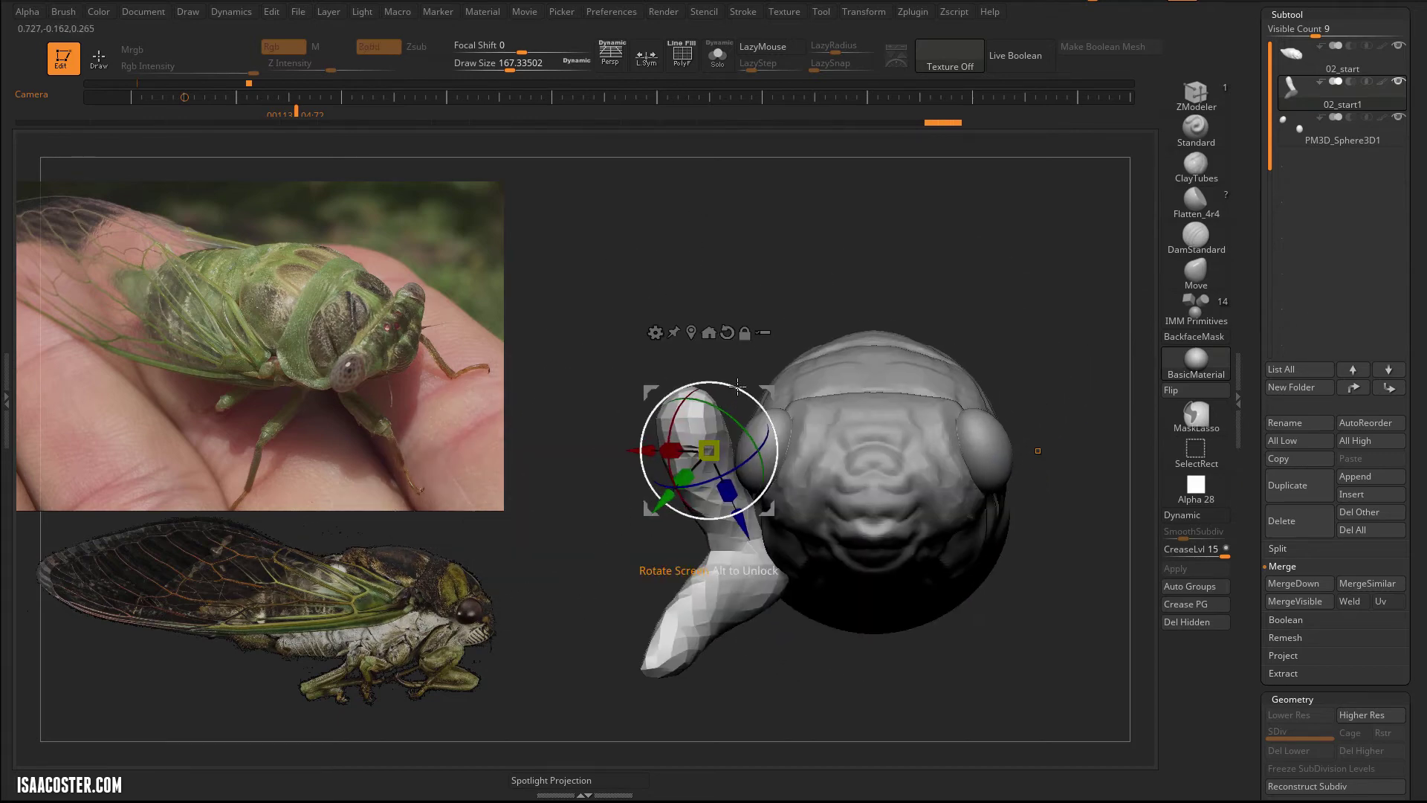
drag(737, 385, 752, 389)
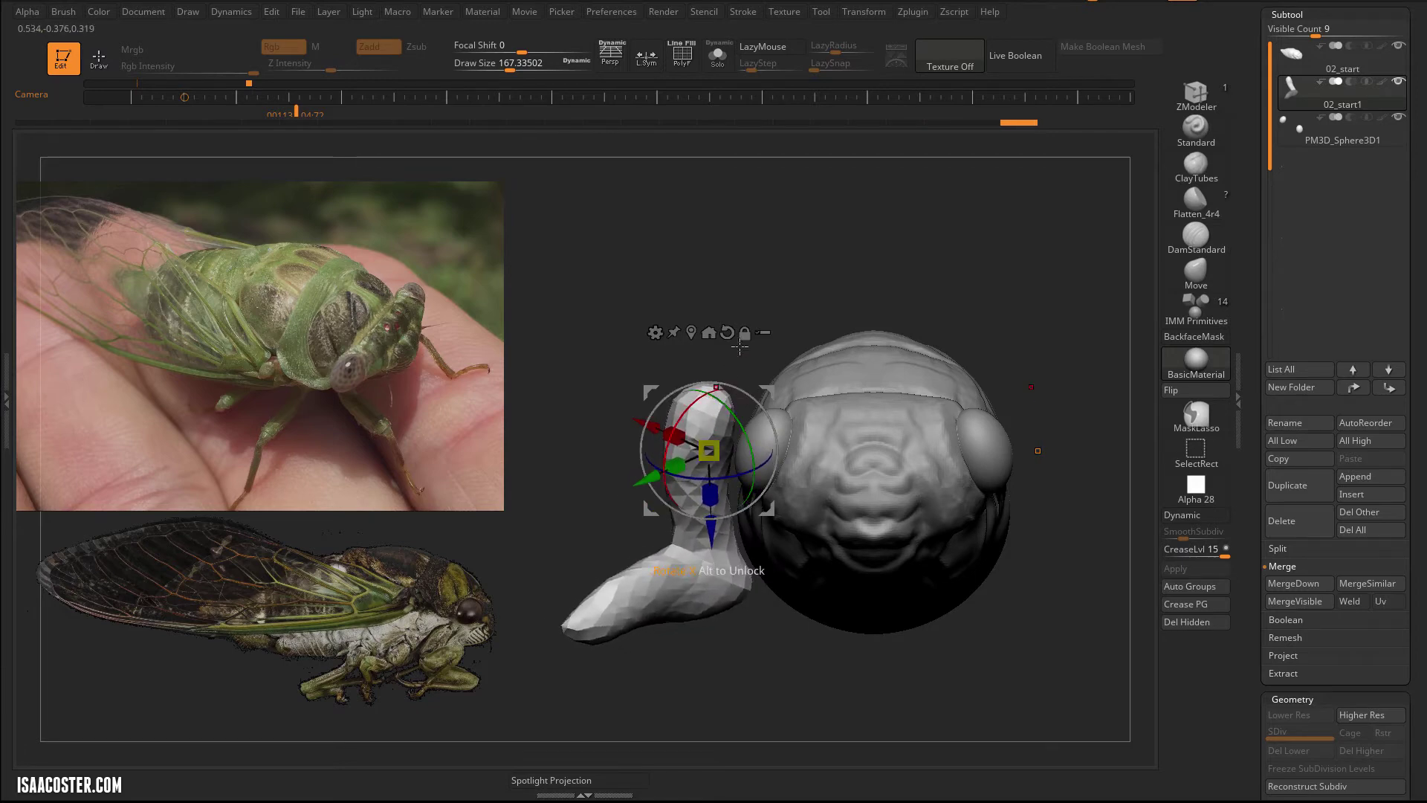
drag(764, 342, 681, 486)
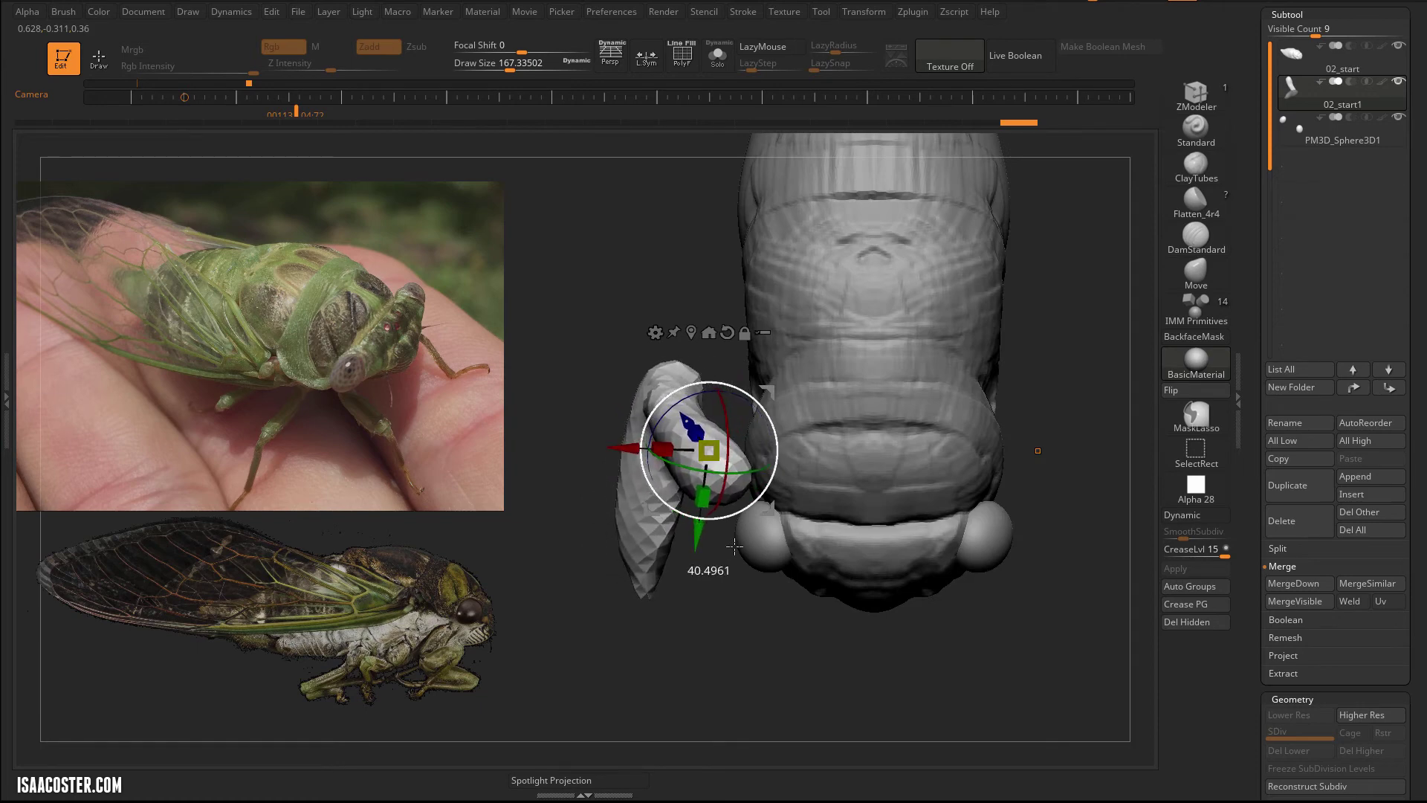
Move the leg down and back against the thorax and rotate it outward about 19 degrees in top view.
drag(736, 633, 779, 399)
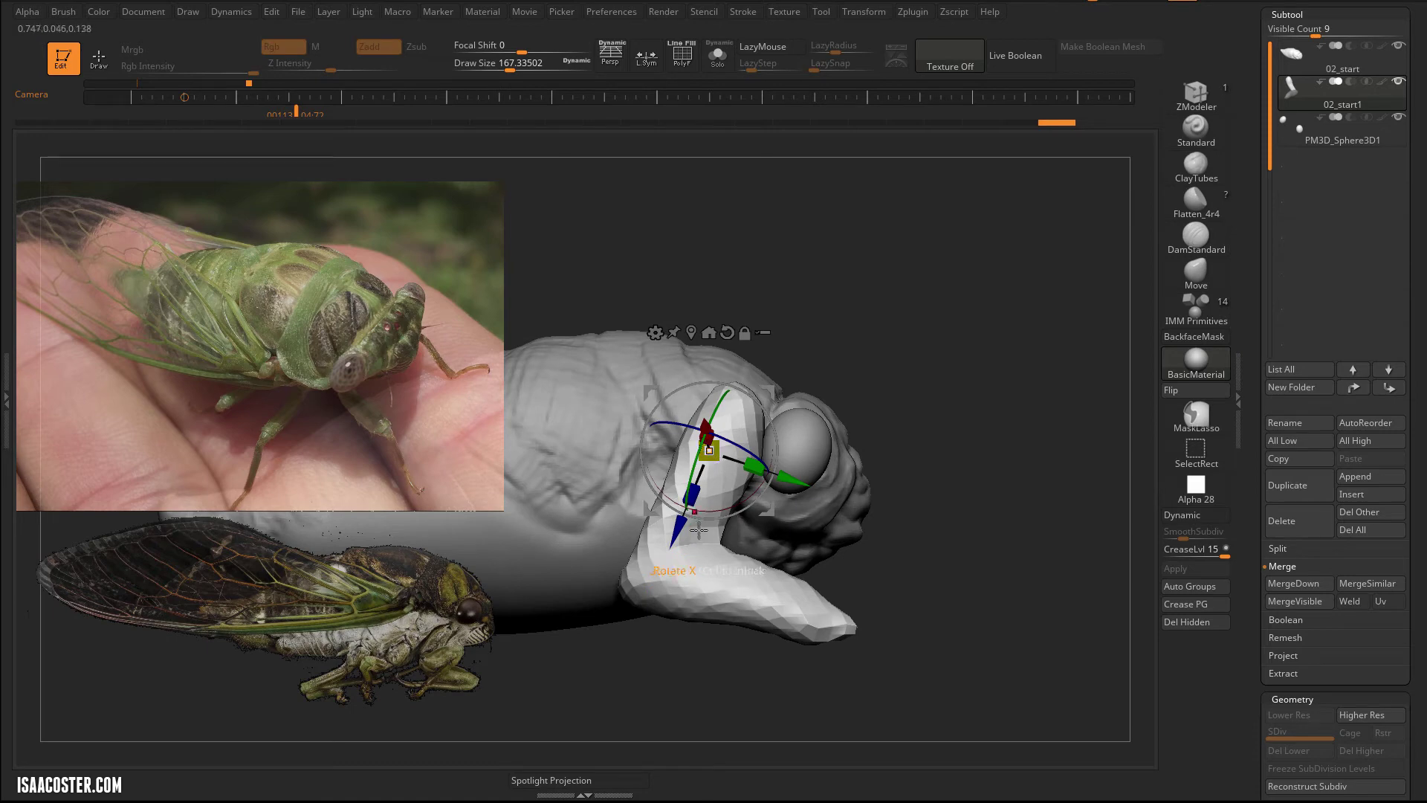
drag(774, 513, 716, 584)
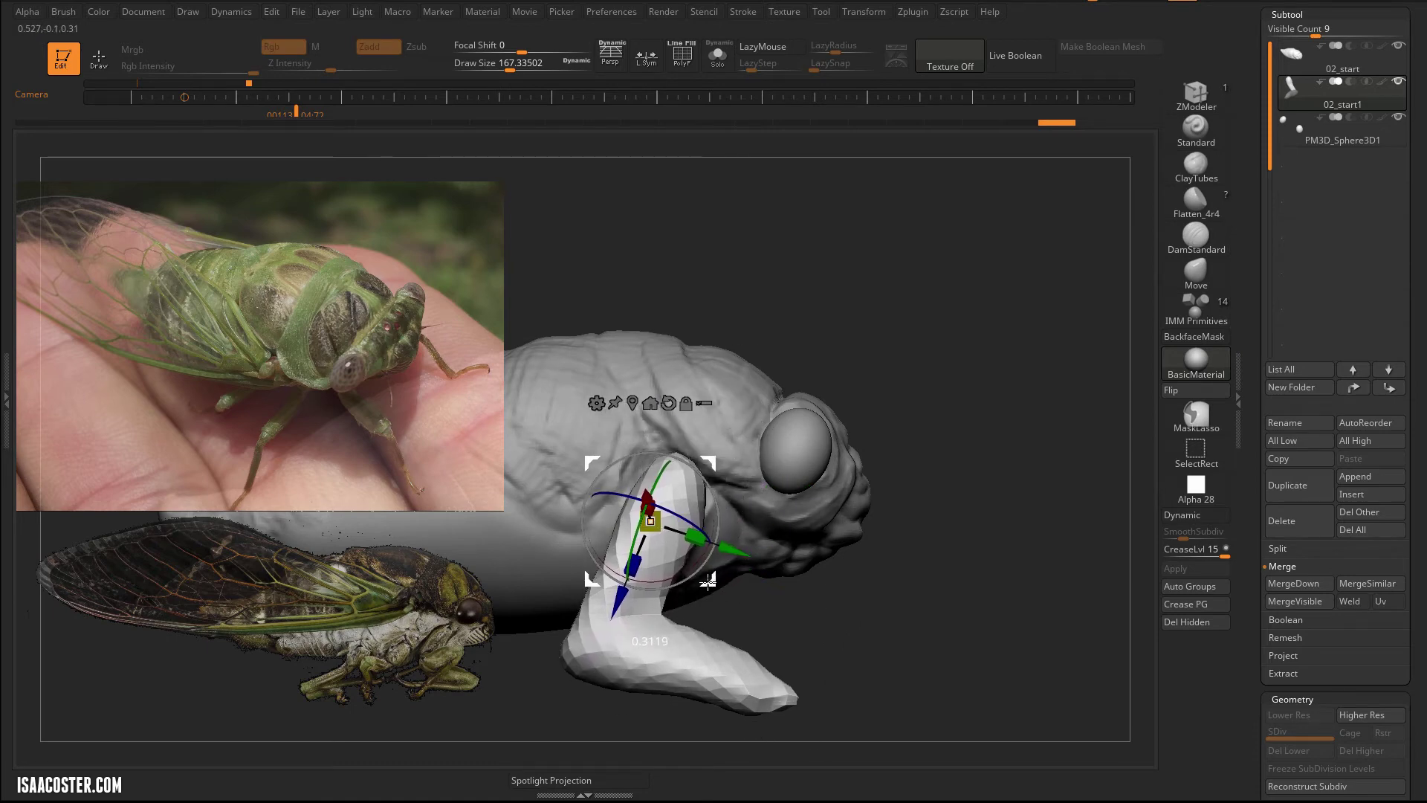
drag(936, 581, 606, 537)
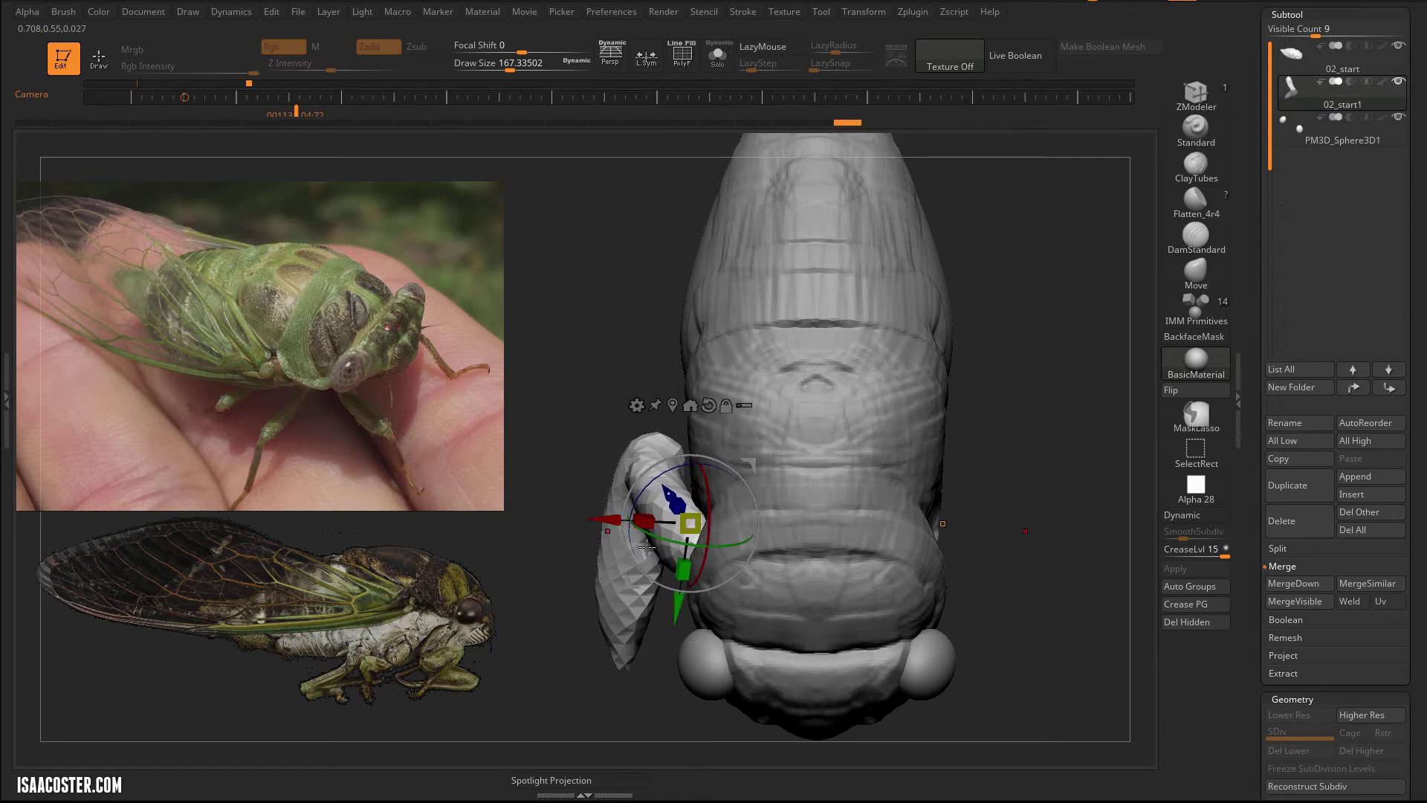
drag(720, 554, 750, 442)
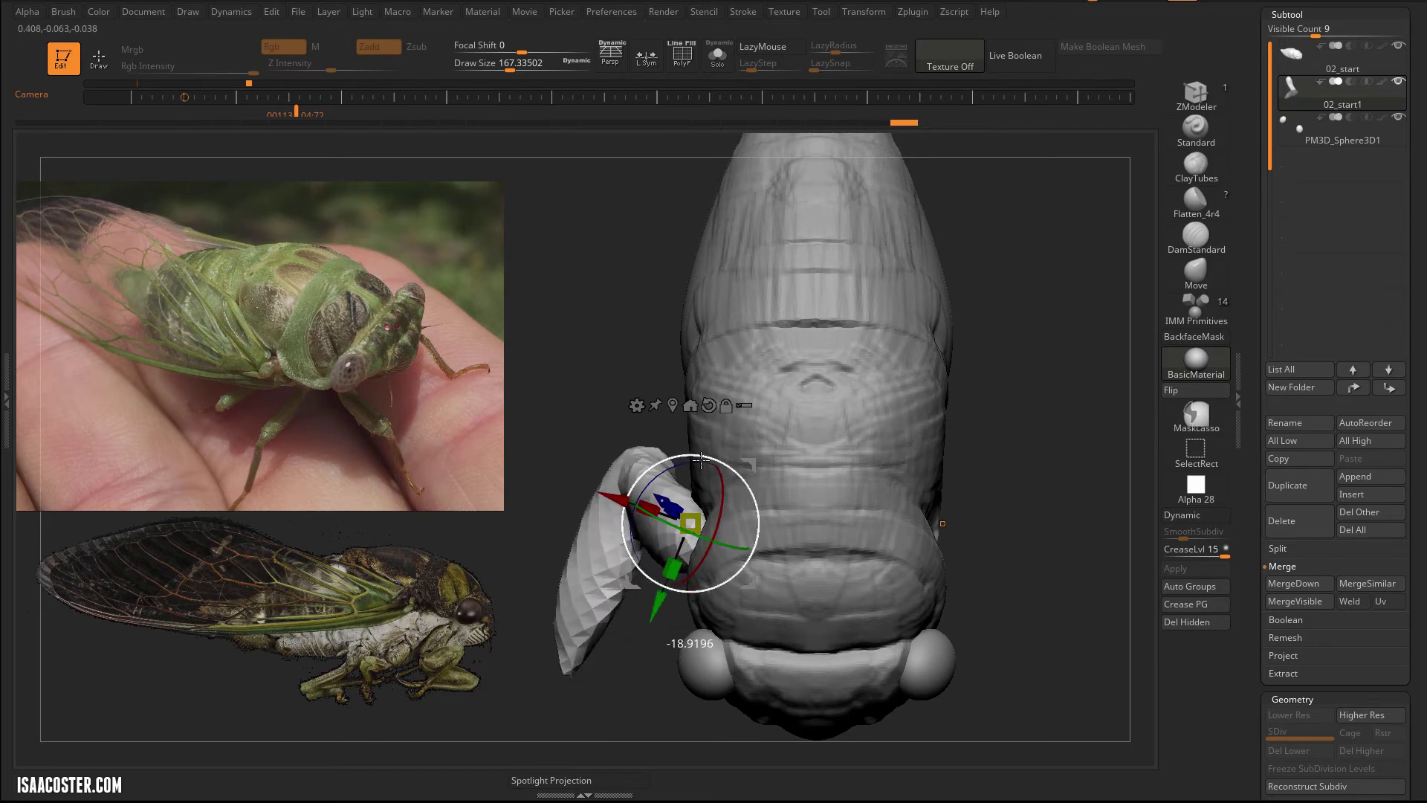
Apply Mirror And Weld to the leg to create its counterpart across the body.
drag(1254, 521, 1254, 18)
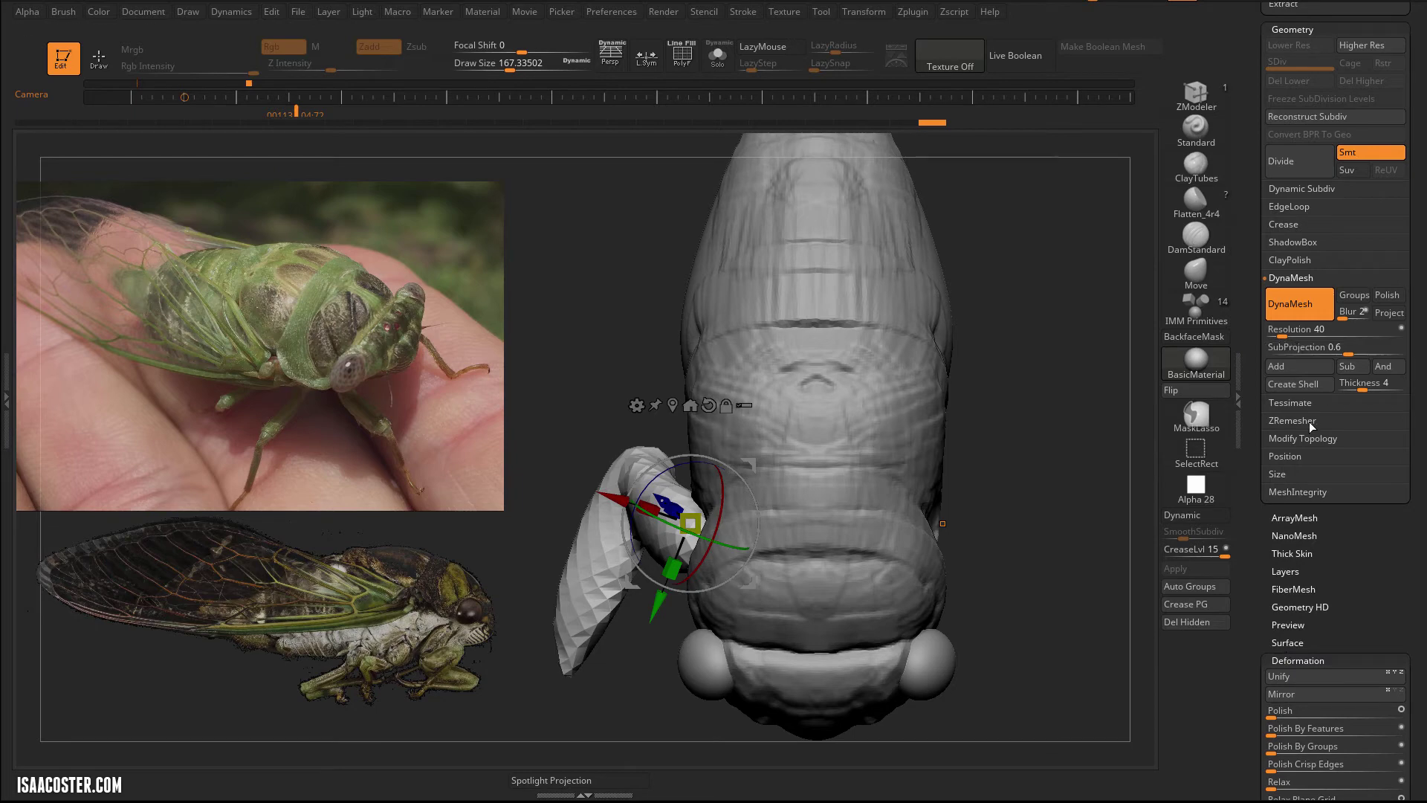
click(1314, 440)
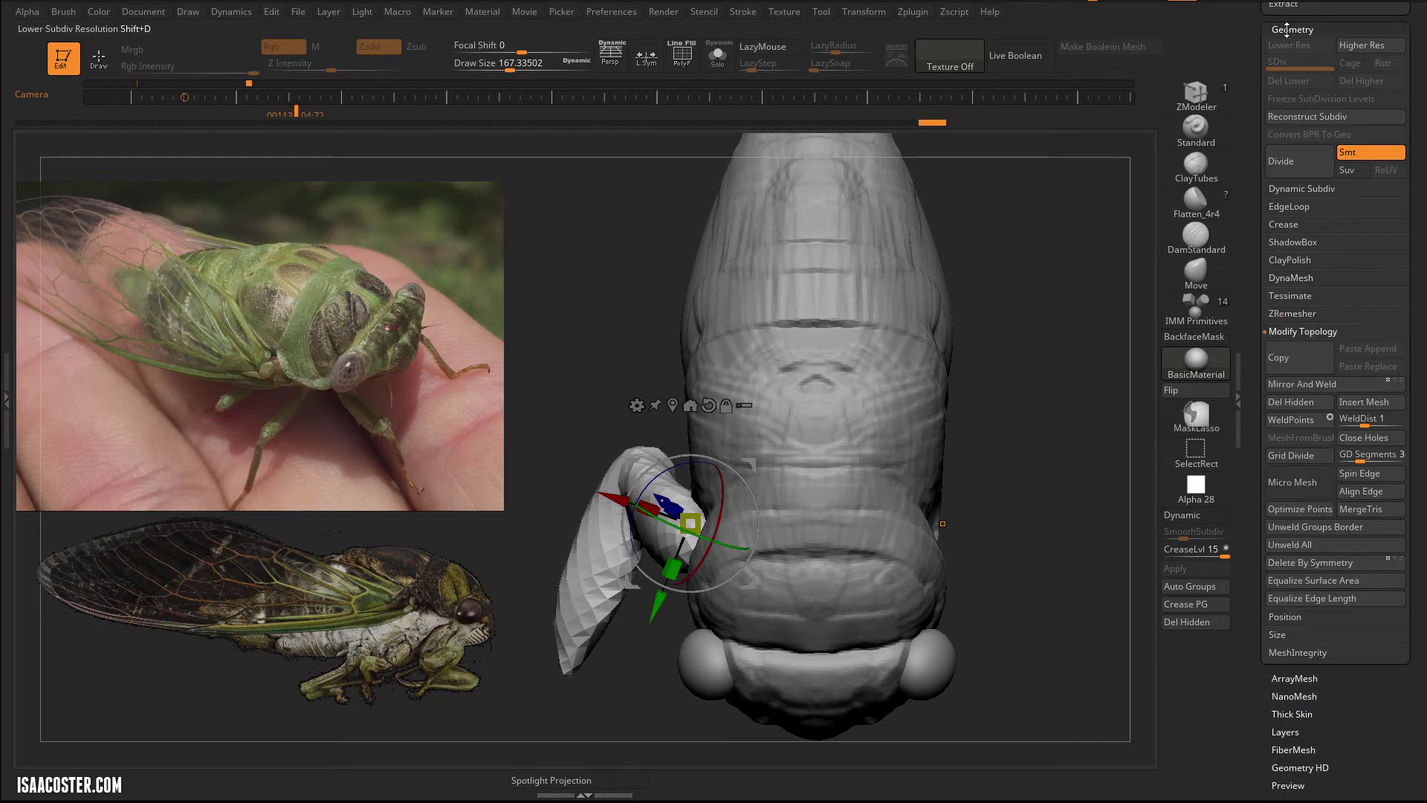
click(1296, 384)
Pull a long, thin lower leg section diagonally down from the tip of each leg.
mouse_move(1074, 327)
mouse_down()
mouse_move(1067, 225)
mouse_move(978, 242)
mouse_move(1057, 246)
mouse_move(1009, 485)
mouse_up()
key(q)
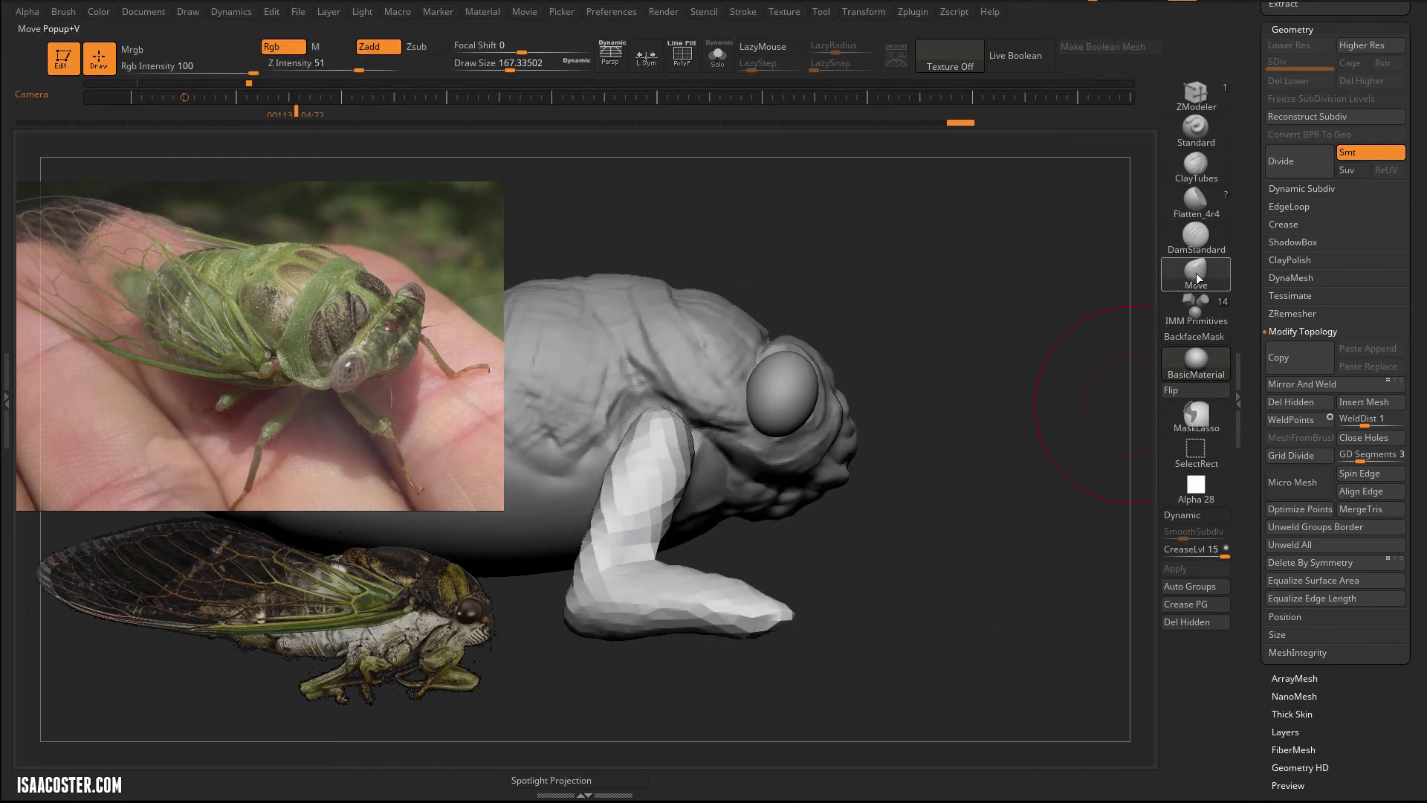
key(s)
click(833, 608)
mouse_move(840, 600)
alt+mouse_down()
mouse_move(878, 487)
mouse_move(898, 795)
alt+mouse_up()
key(s)
click(919, 635)
drag(869, 643, 897, 693)
mouse_move(938, 584)
mouse_down()
mouse_move(1029, 546)
mouse_move(959, 577)
mouse_move(988, 594)
mouse_up()
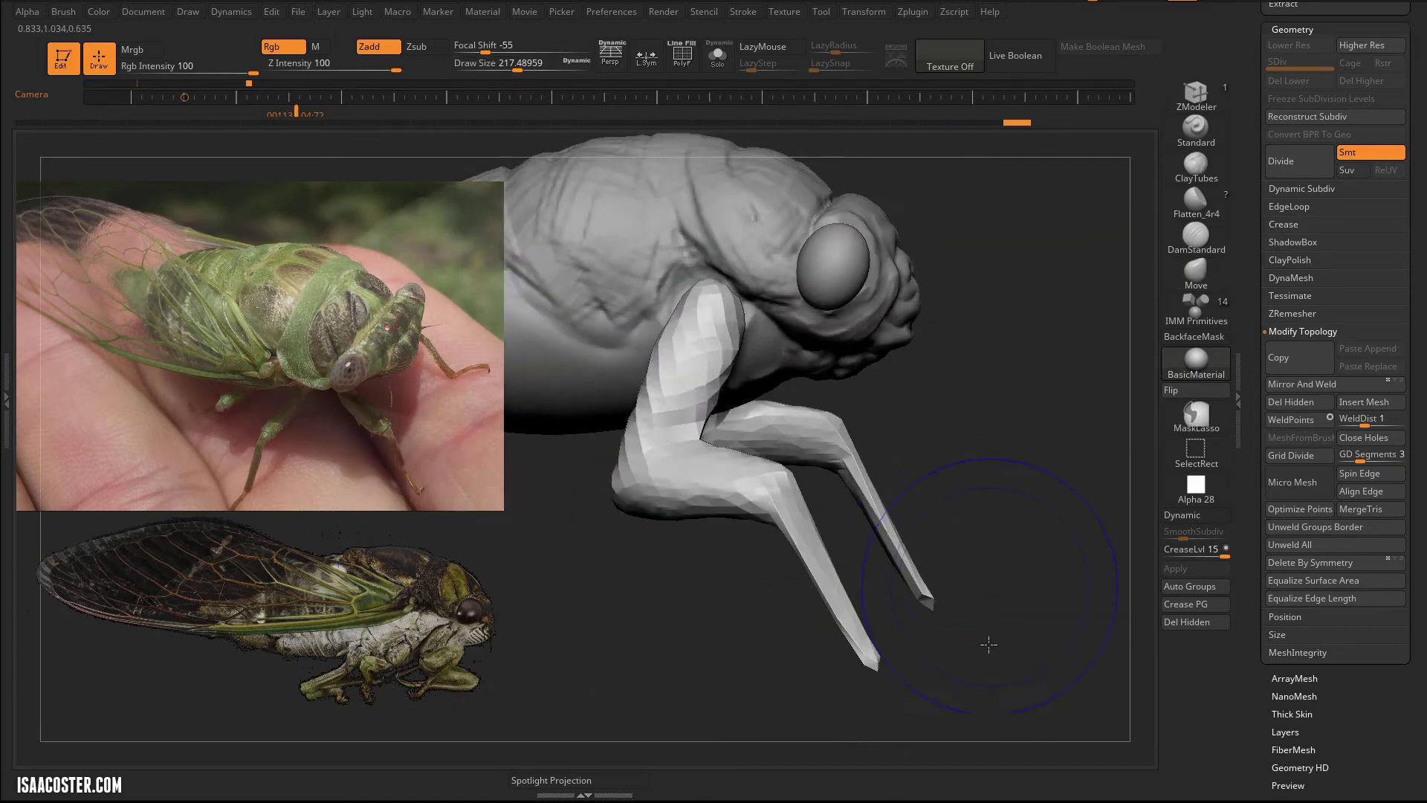
drag(988, 644, 951, 547)
Bend the thin lower leg sections inward toward the body with the Move brush at draw size about 217.
key(b)
key(m)
key(v)
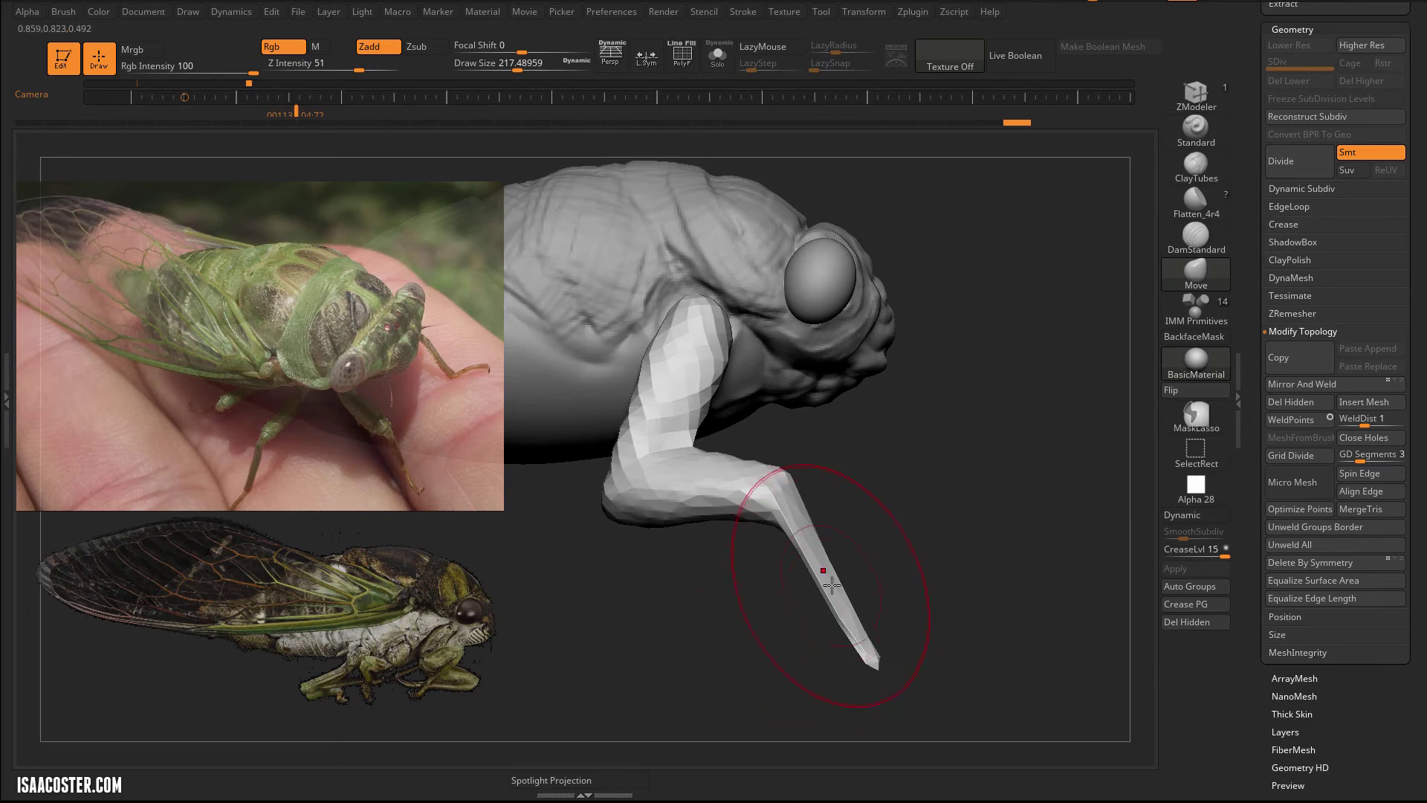
mouse_move(832, 585)
mouse_down()
mouse_move(790, 599)
mouse_move(803, 596)
mouse_up()
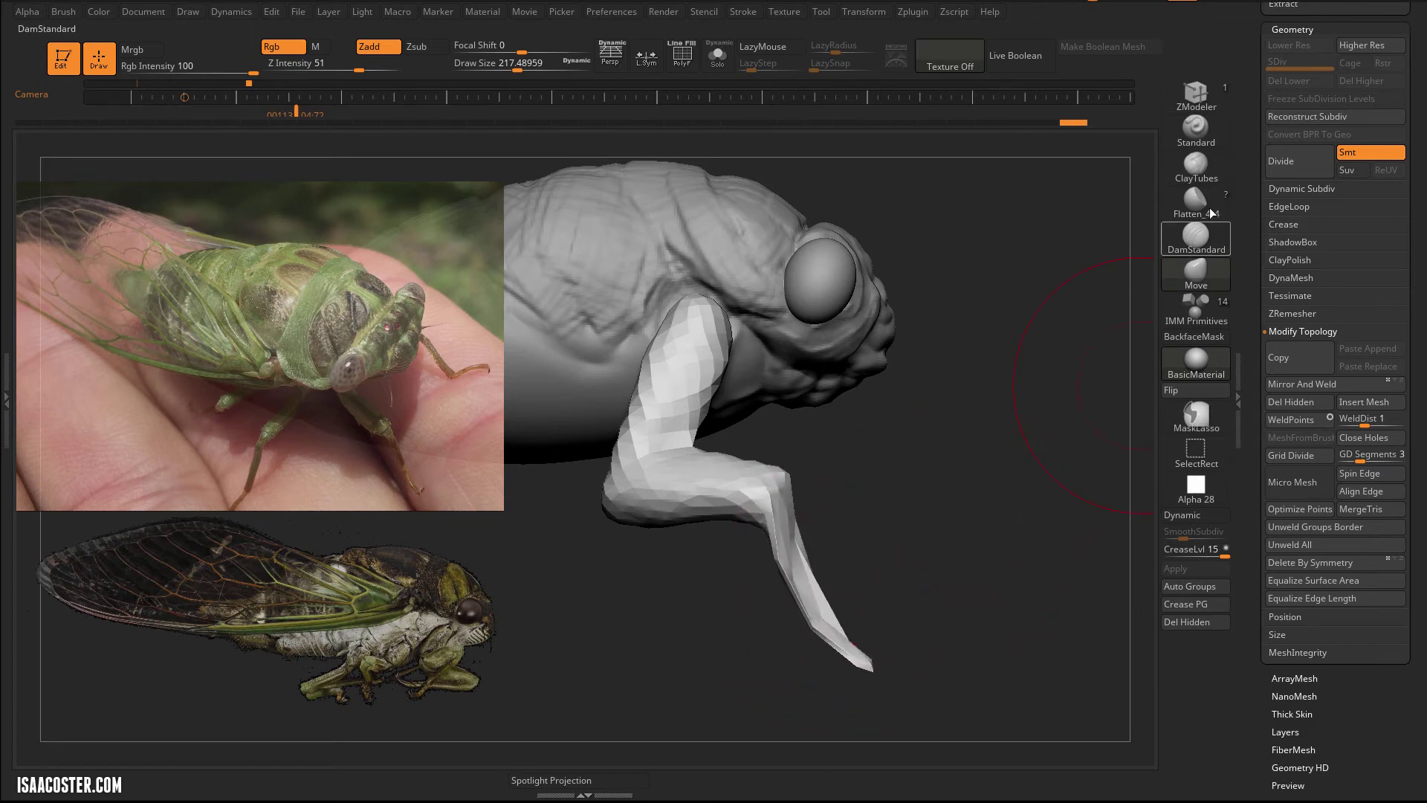
Thicken the lower leg sections with the Inflat brush at Z Intensity 10.
click(1192, 311)
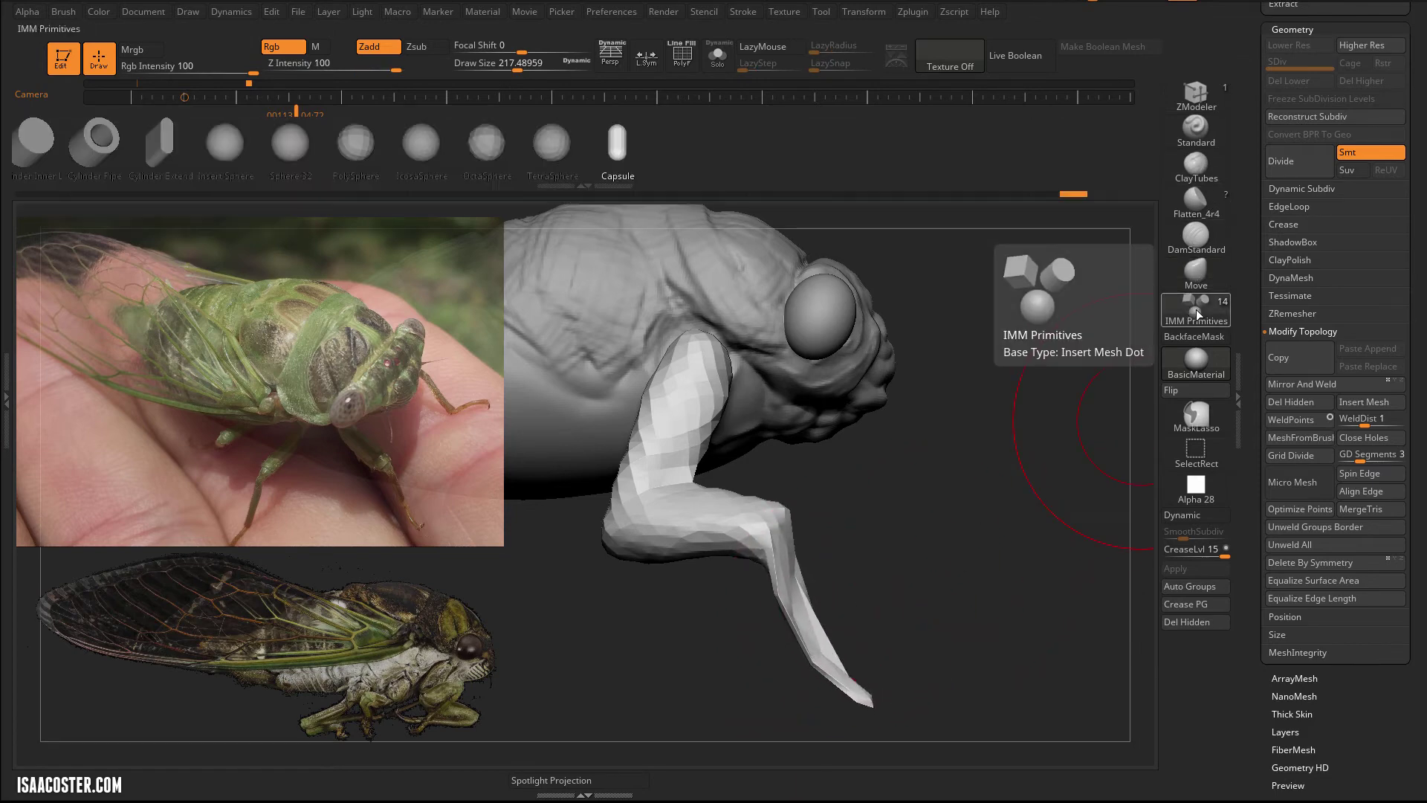
key(b)
click(812, 330)
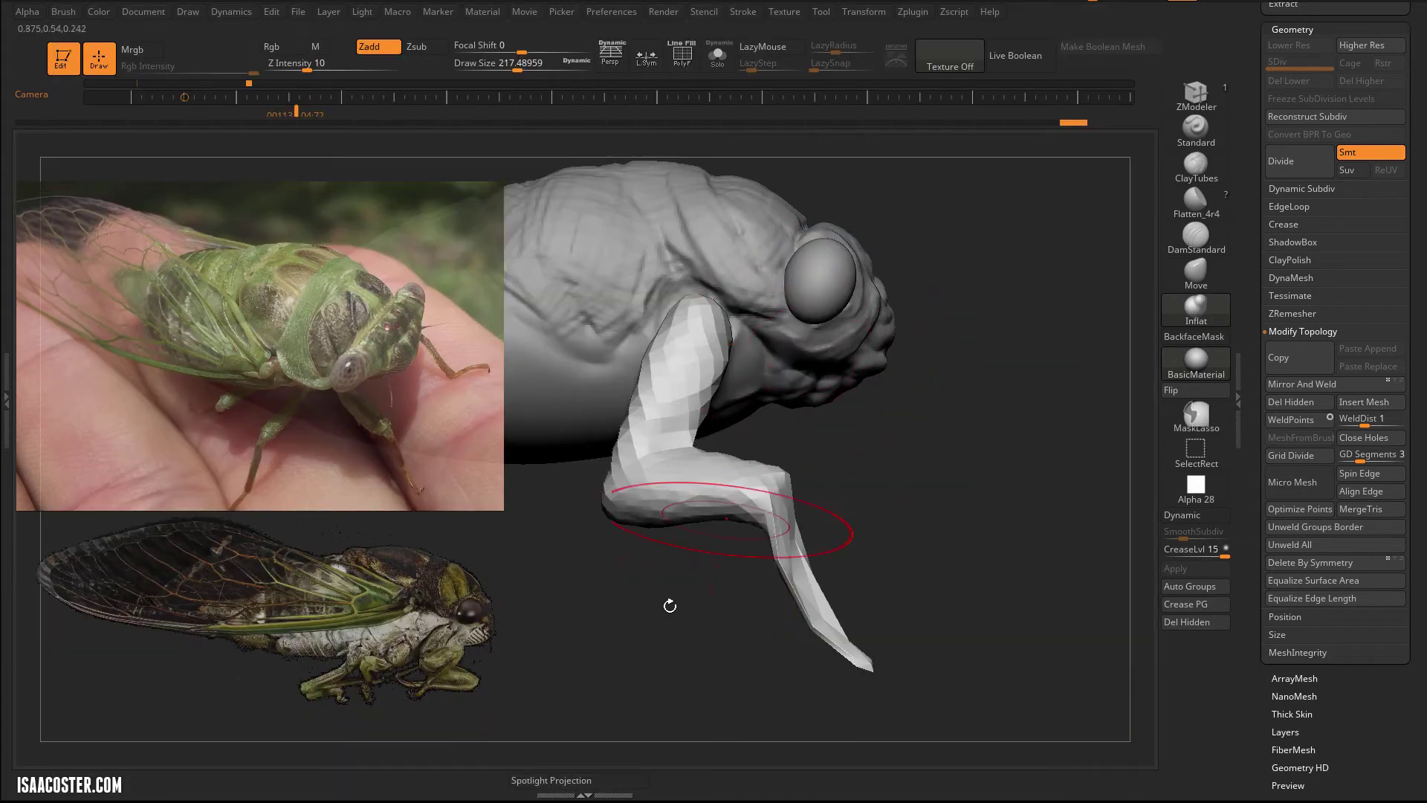
drag(788, 538, 848, 625)
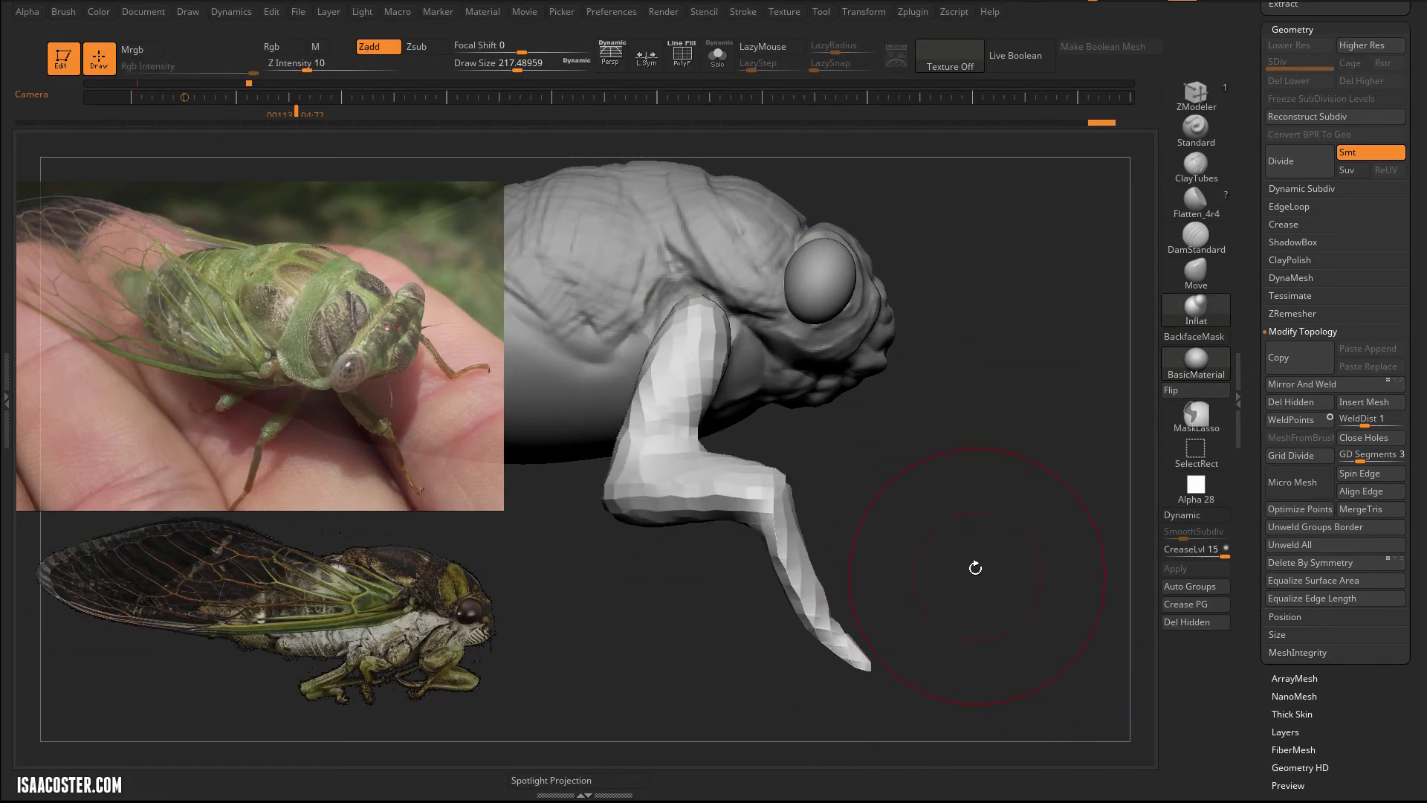
Adjust the shape of the front legs with the Move brush at draw size about 158.
drag(975, 567, 894, 578)
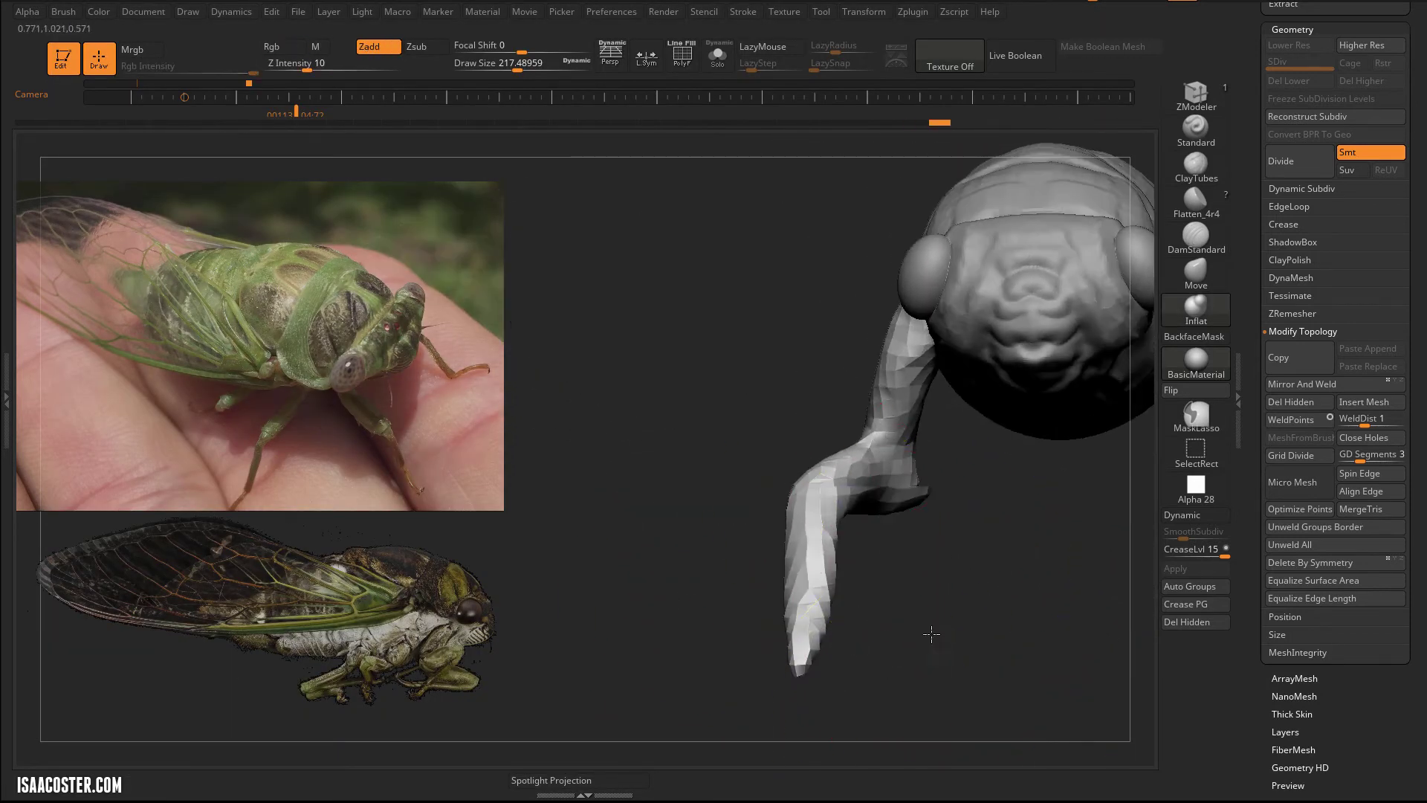
mouse_move(927, 634)
mouse_down()
mouse_move(873, 628)
mouse_move(959, 642)
mouse_move(946, 602)
mouse_move(885, 585)
mouse_move(924, 620)
mouse_move(962, 622)
mouse_move(1026, 478)
mouse_move(997, 526)
mouse_up()
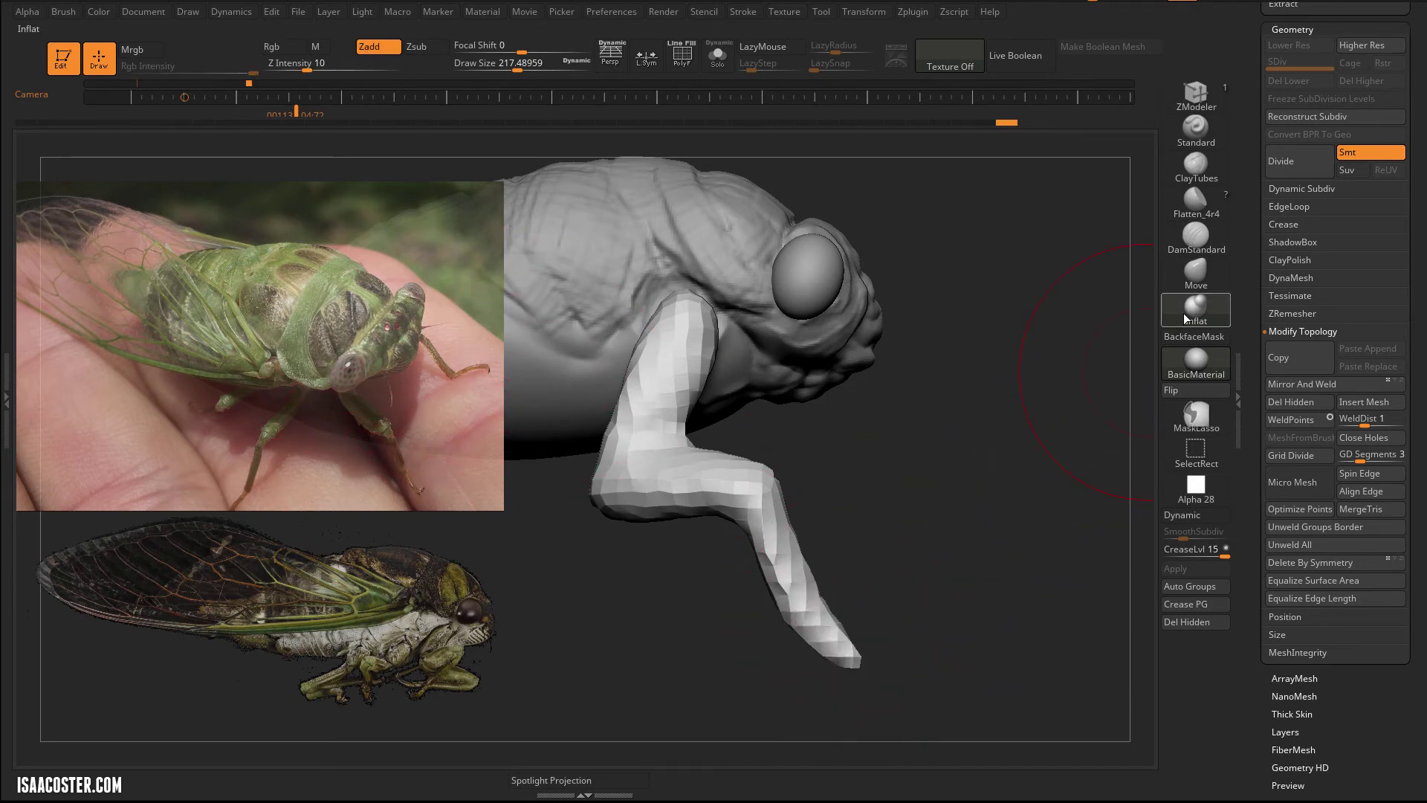
key(b)
click(1197, 276)
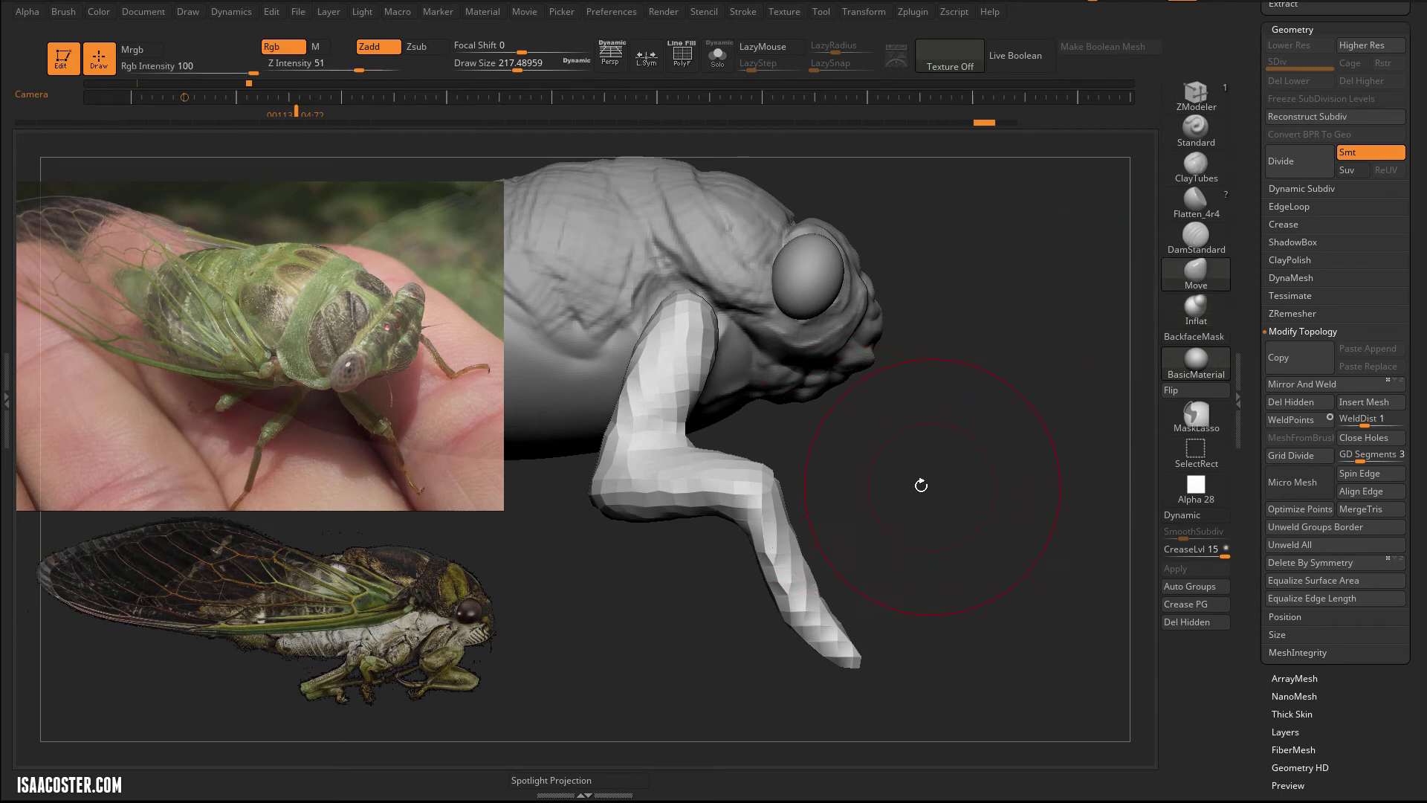
key(s)
drag(920, 486, 913, 485)
alt+drag(965, 485, 1049, 487)
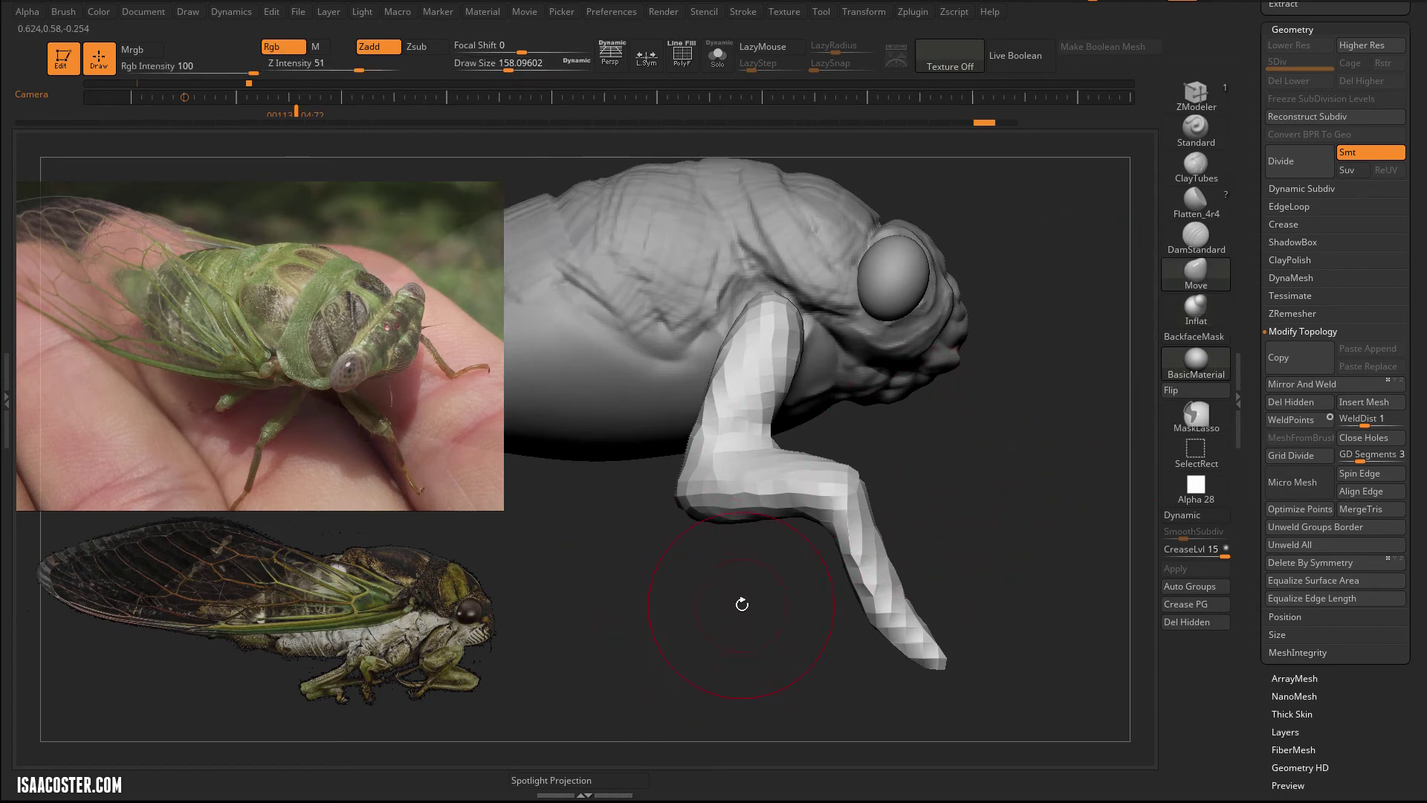
mouse_move(888, 521)
mouse_down()
mouse_move(949, 484)
mouse_move(933, 525)
mouse_move(960, 562)
mouse_move(981, 557)
mouse_move(970, 546)
mouse_up()
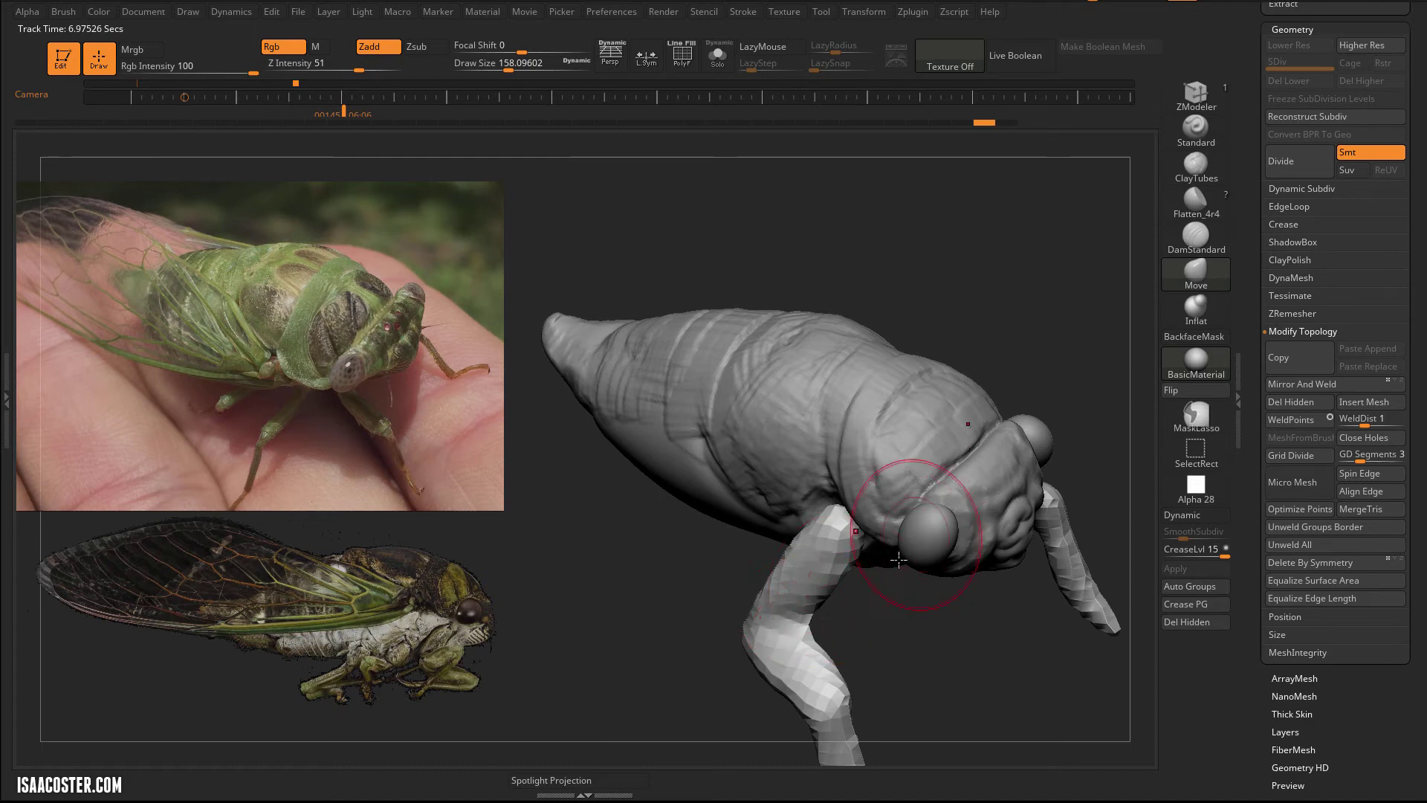
Rotate both front legs forward with the transform gizmo and reposition them closer beneath the head.
key(w)
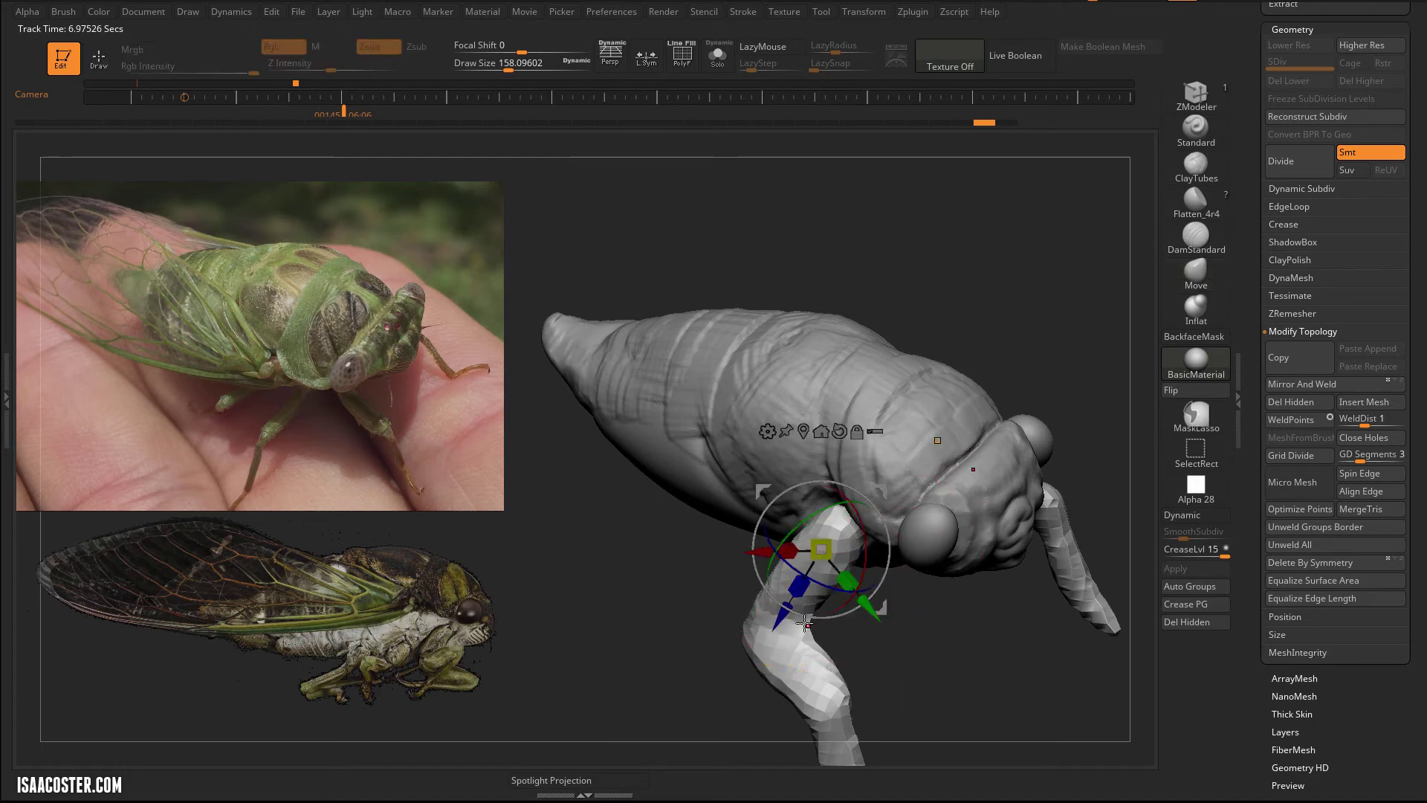
drag(768, 571, 790, 546)
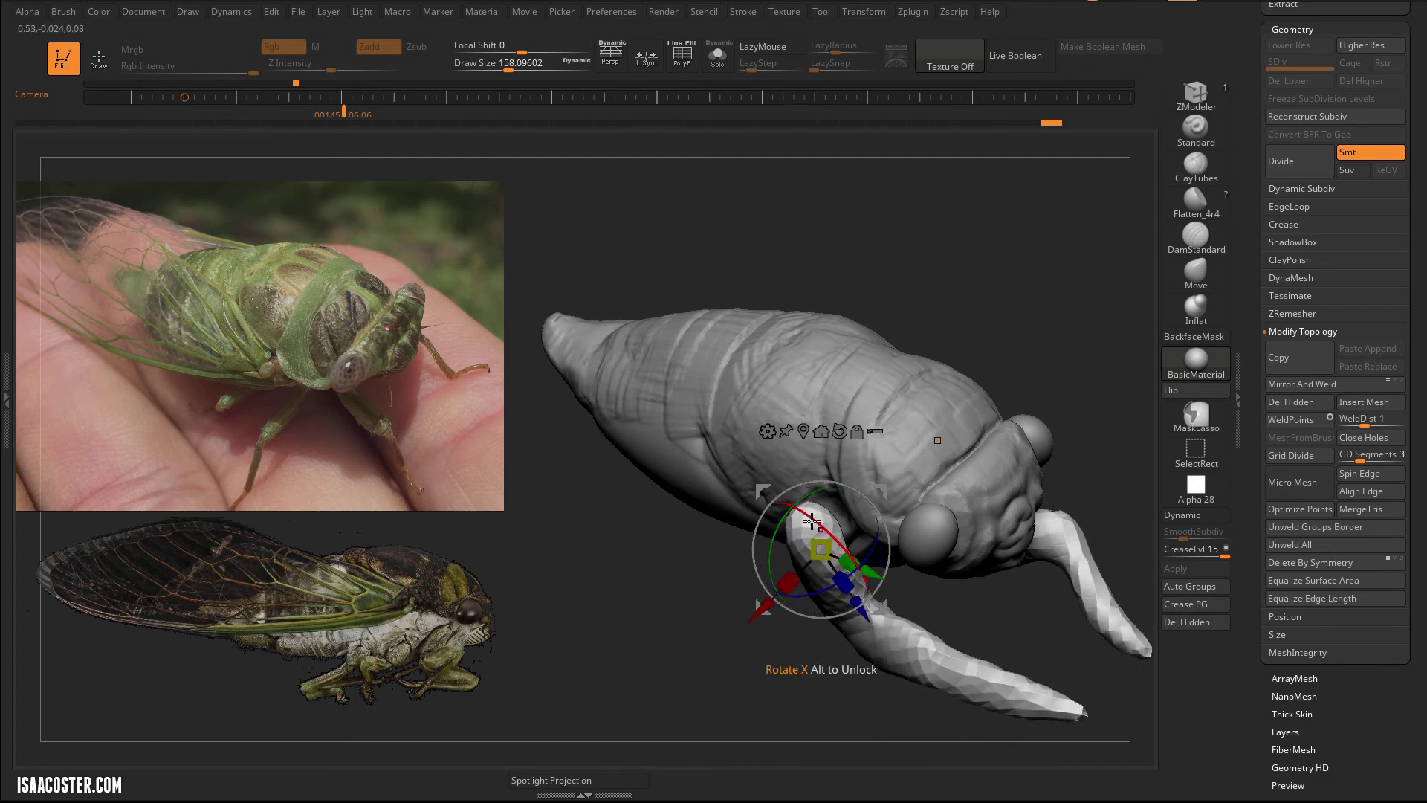
drag(765, 604, 803, 589)
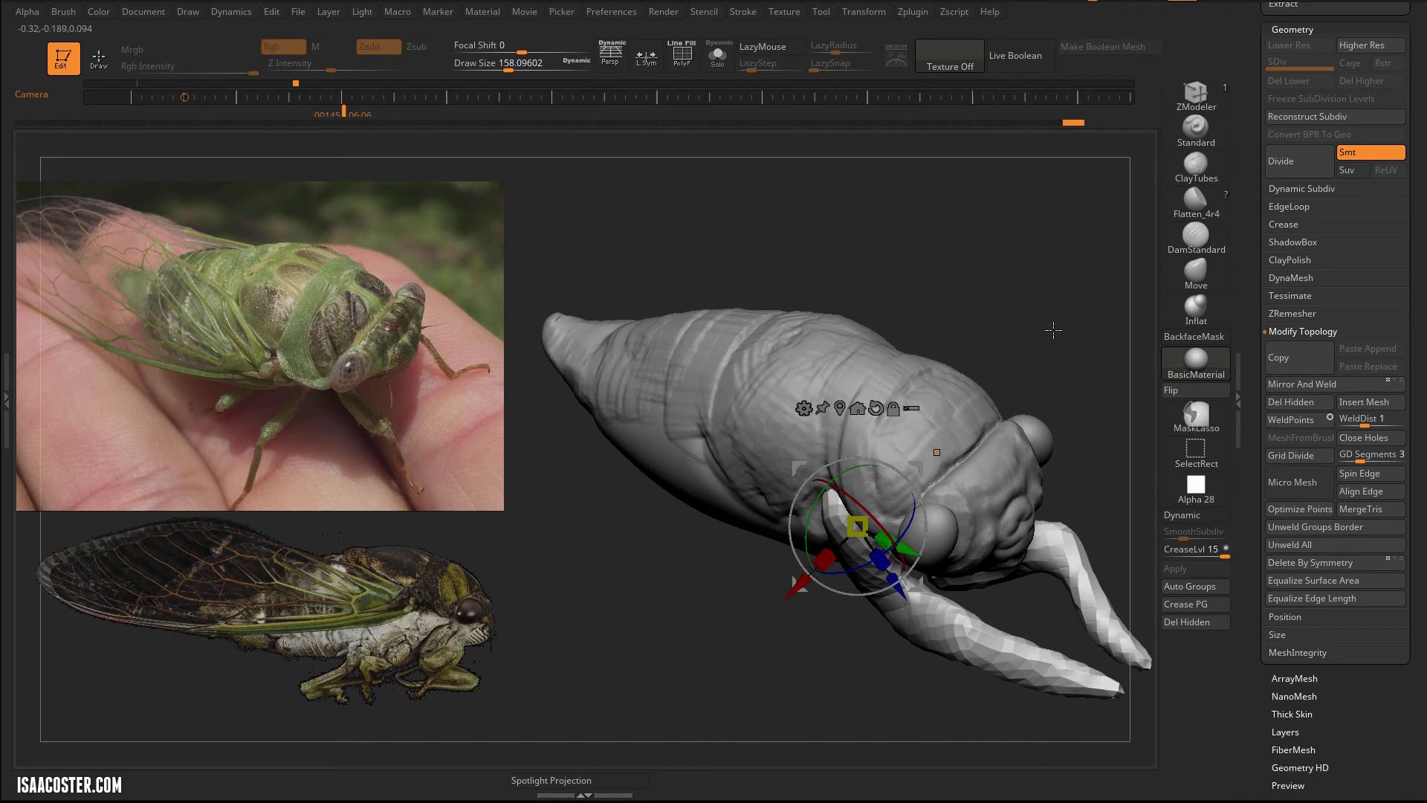
drag(1053, 329, 1070, 356)
drag(915, 486, 919, 516)
drag(922, 599, 954, 305)
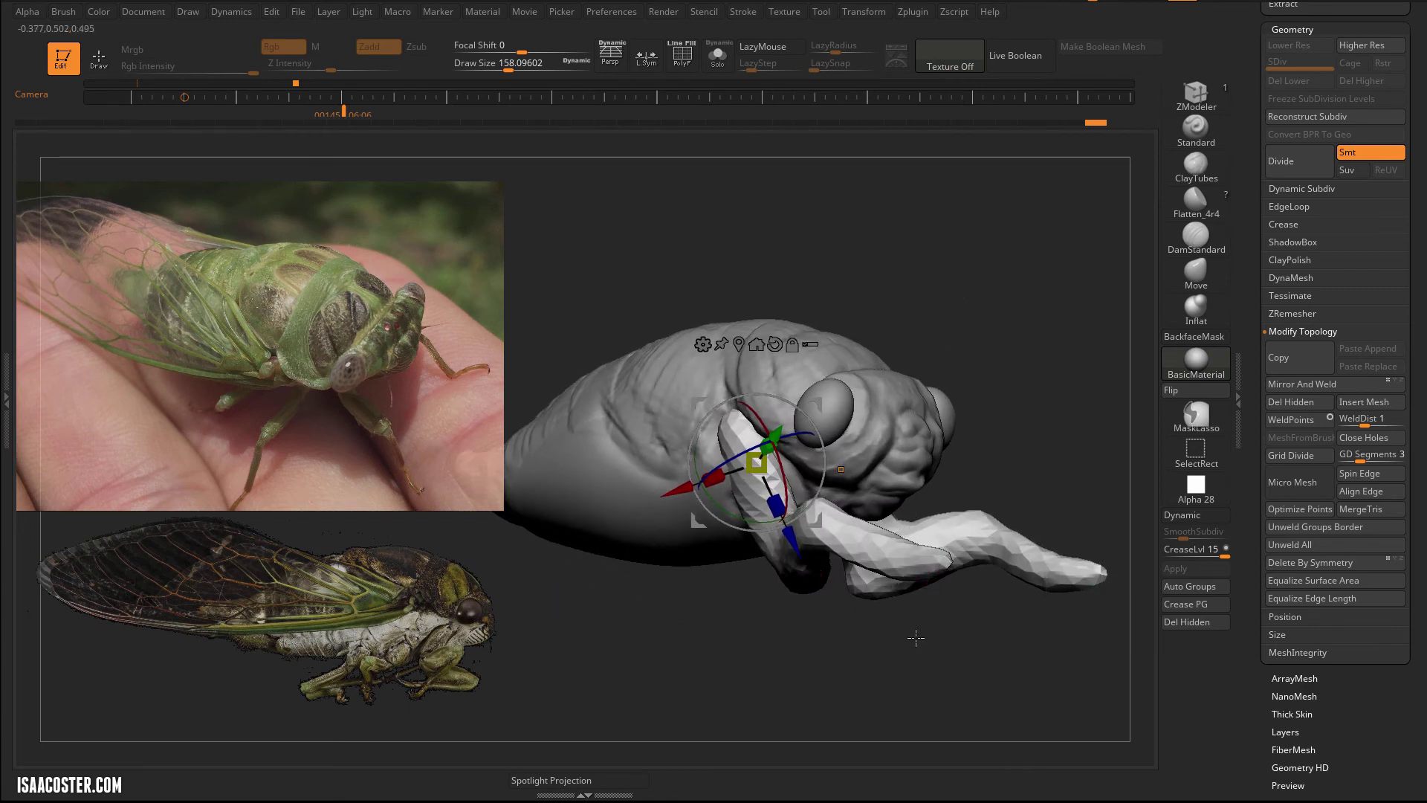
drag(916, 637, 899, 542)
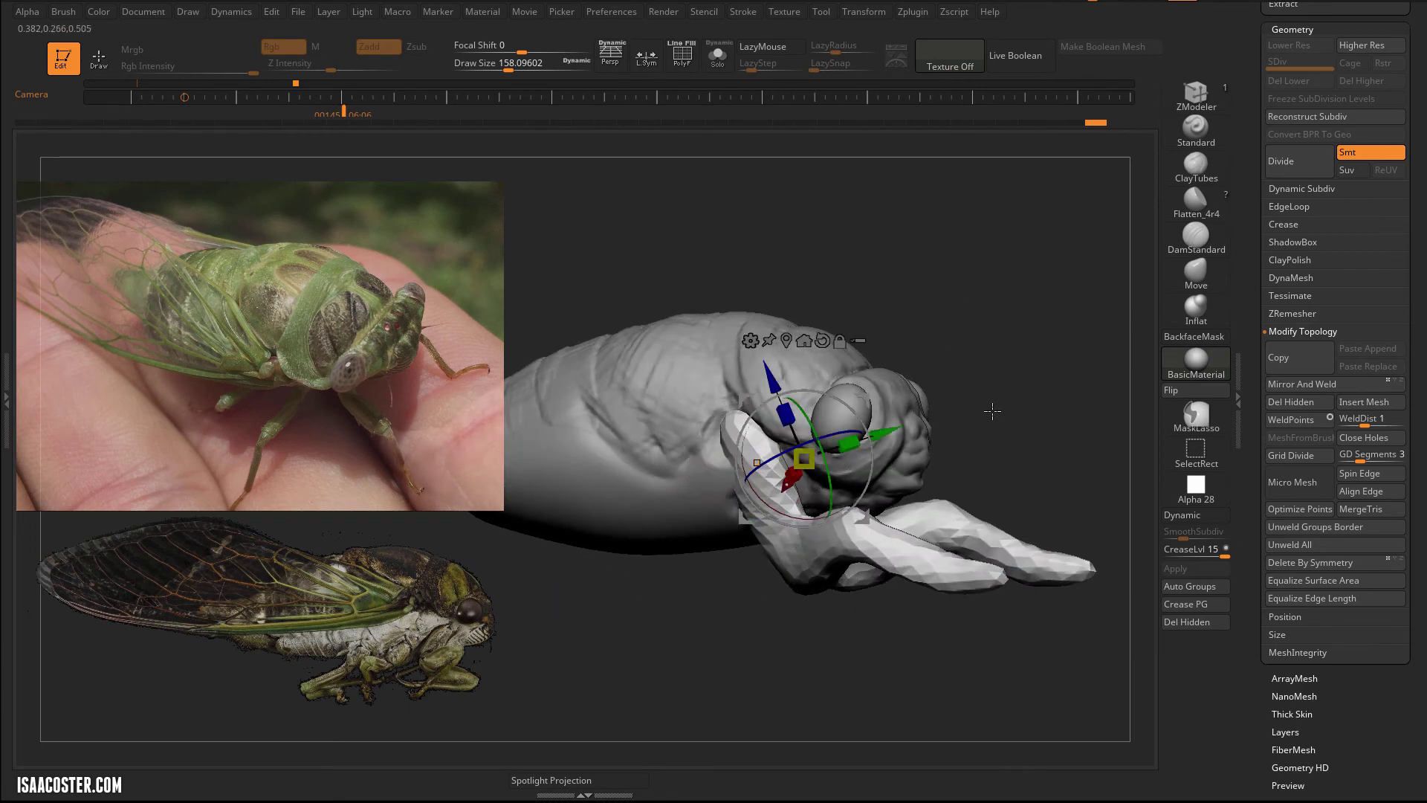
mouse_move(992, 411)
mouse_down()
mouse_move(1014, 398)
mouse_move(1041, 411)
mouse_up()
click(1187, 279)
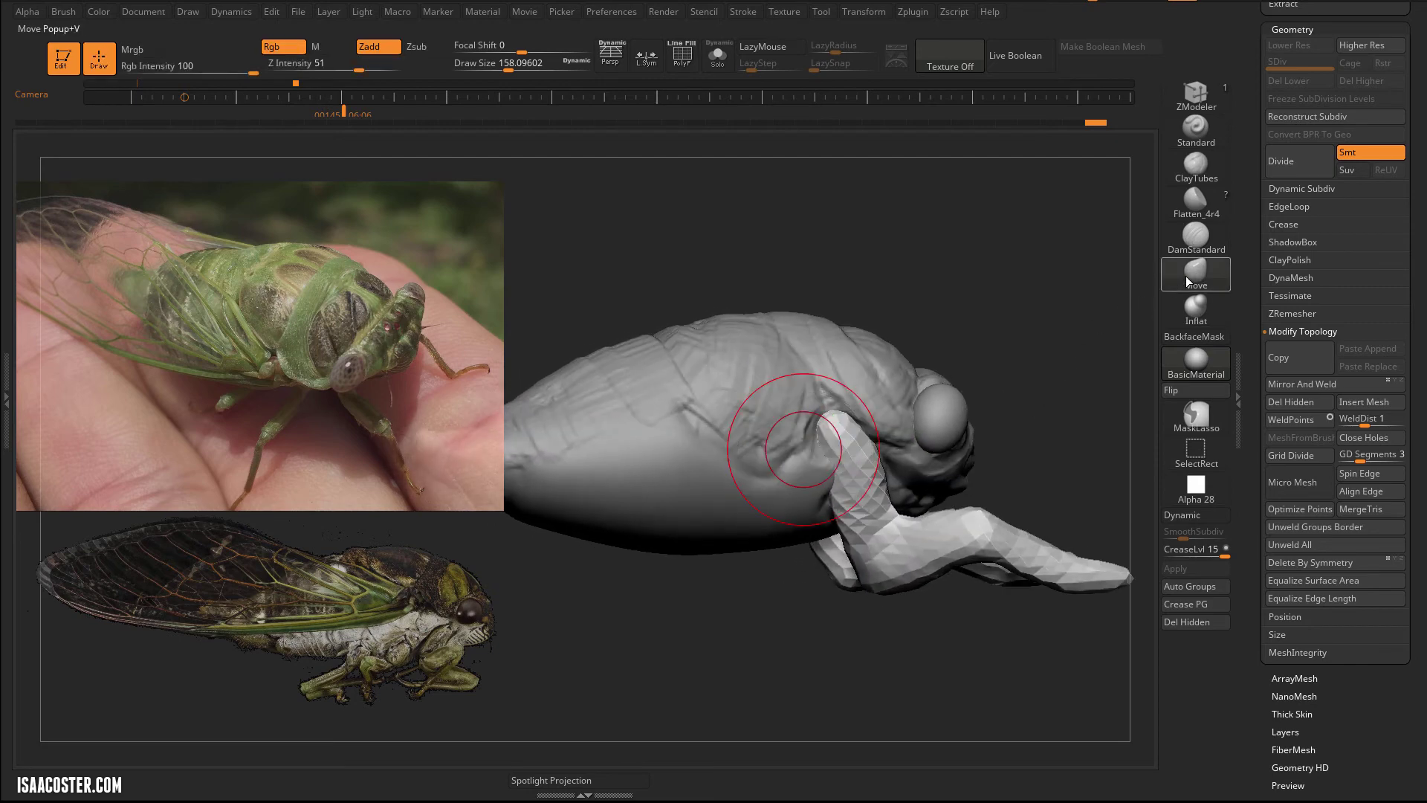
key(w)
drag(979, 485, 1029, 449)
key(q)
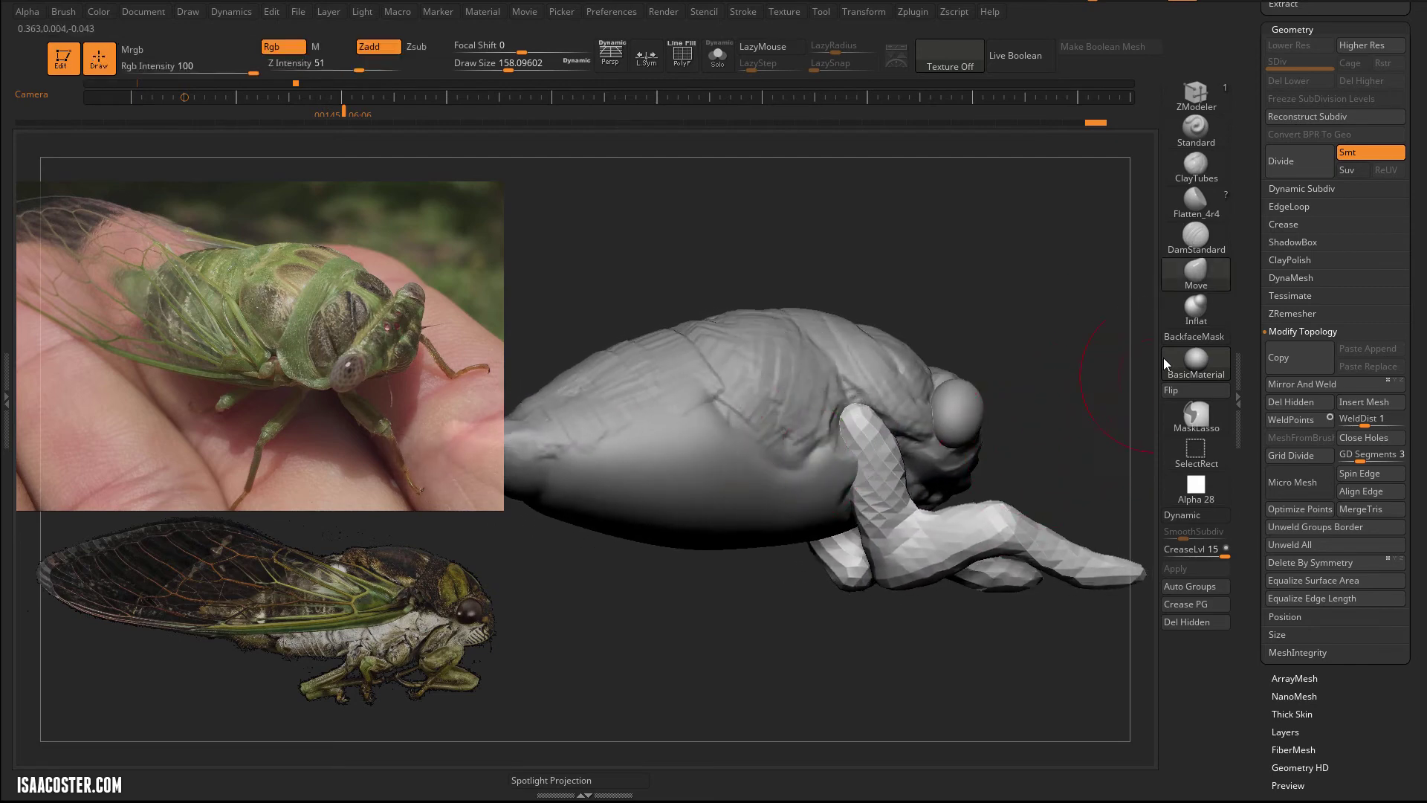
Bend the lower leg sections downward with the Move brush at draw size about 268.
drag(1063, 328, 993, 328)
key(s)
drag(919, 518, 935, 518)
mouse_move(1008, 485)
mouse_down()
mouse_move(965, 470)
mouse_move(977, 506)
mouse_move(950, 505)
mouse_up()
drag(1048, 581, 1045, 606)
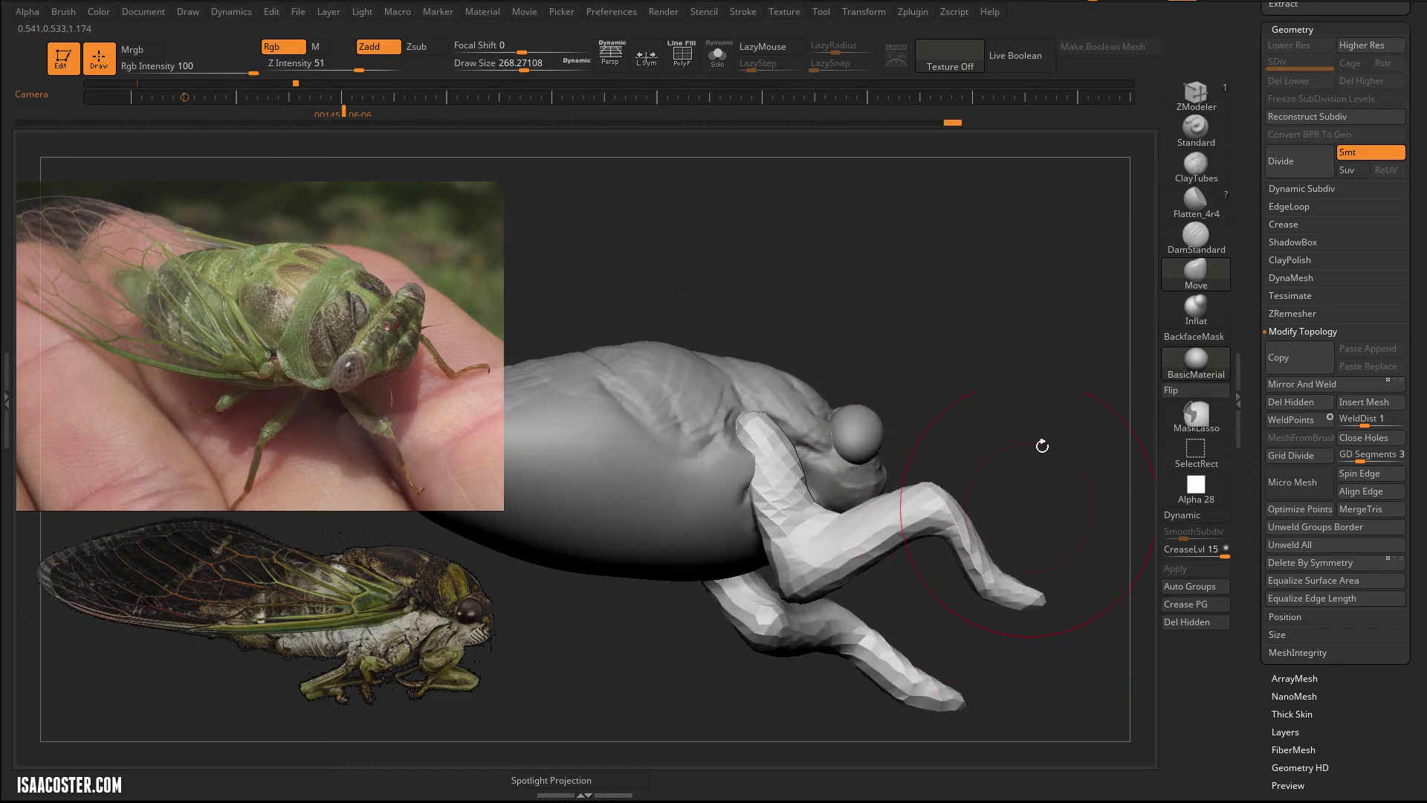
Lasso-mask the lower leg sections and invert the mask so only they stay editable.
ctrl+click(1195, 431)
ctrl+drag(949, 367, 933, 506)
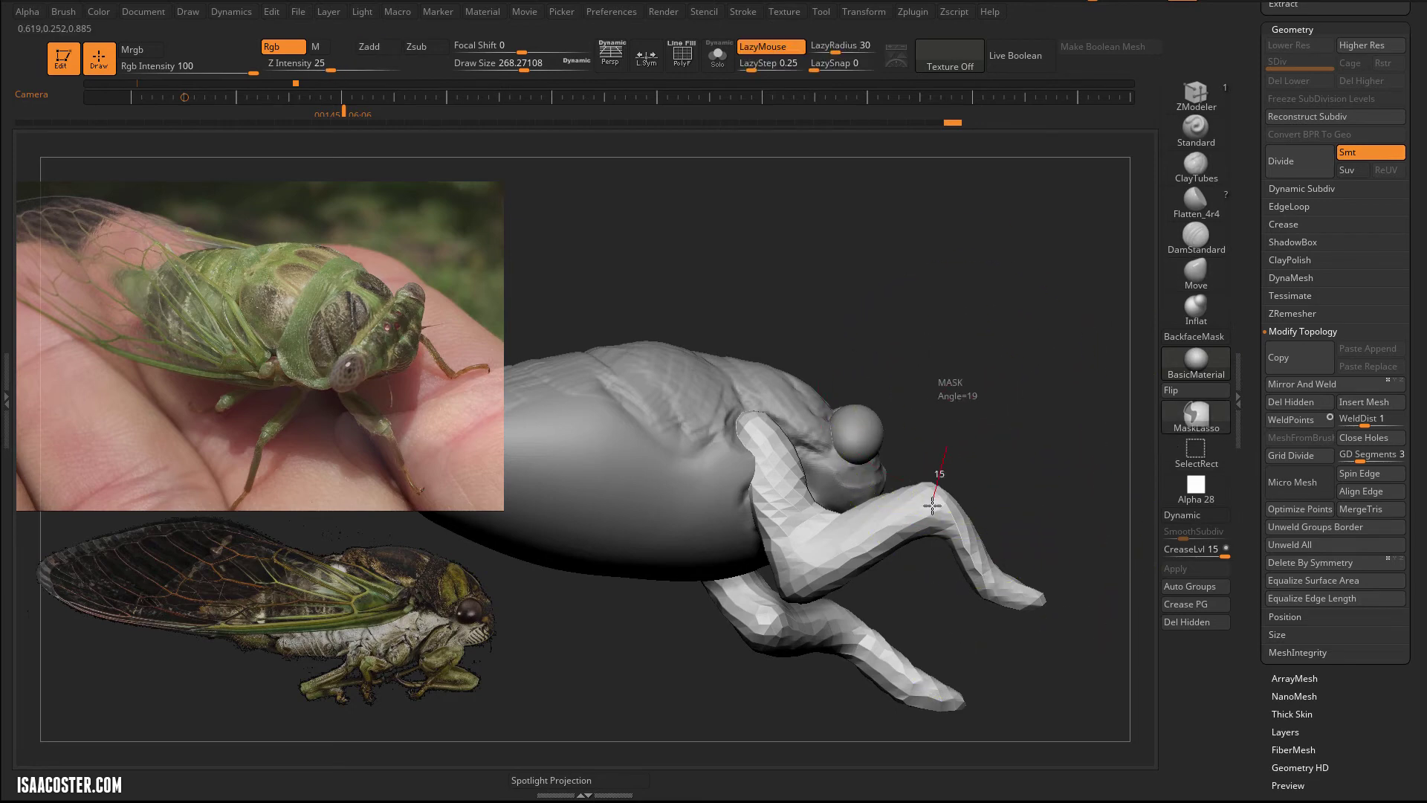
mouse_move(1079, 666)
ctrl+mouse_down()
mouse_move(1118, 465)
mouse_move(1093, 428)
ctrl+mouse_up()
mouse_move(1060, 420)
mouse_down()
mouse_move(1041, 391)
mouse_move(1051, 403)
mouse_up()
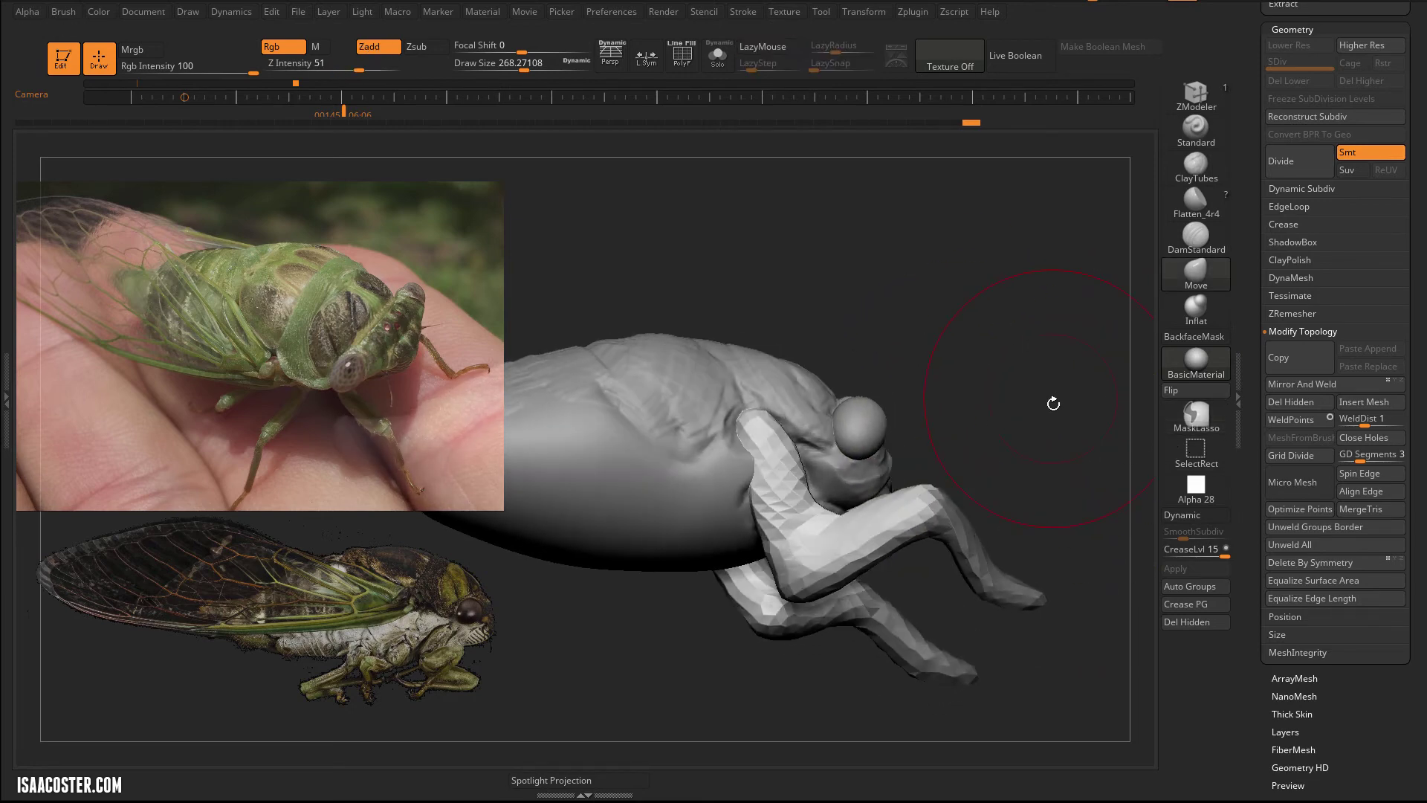
ctrl+click(1051, 405)
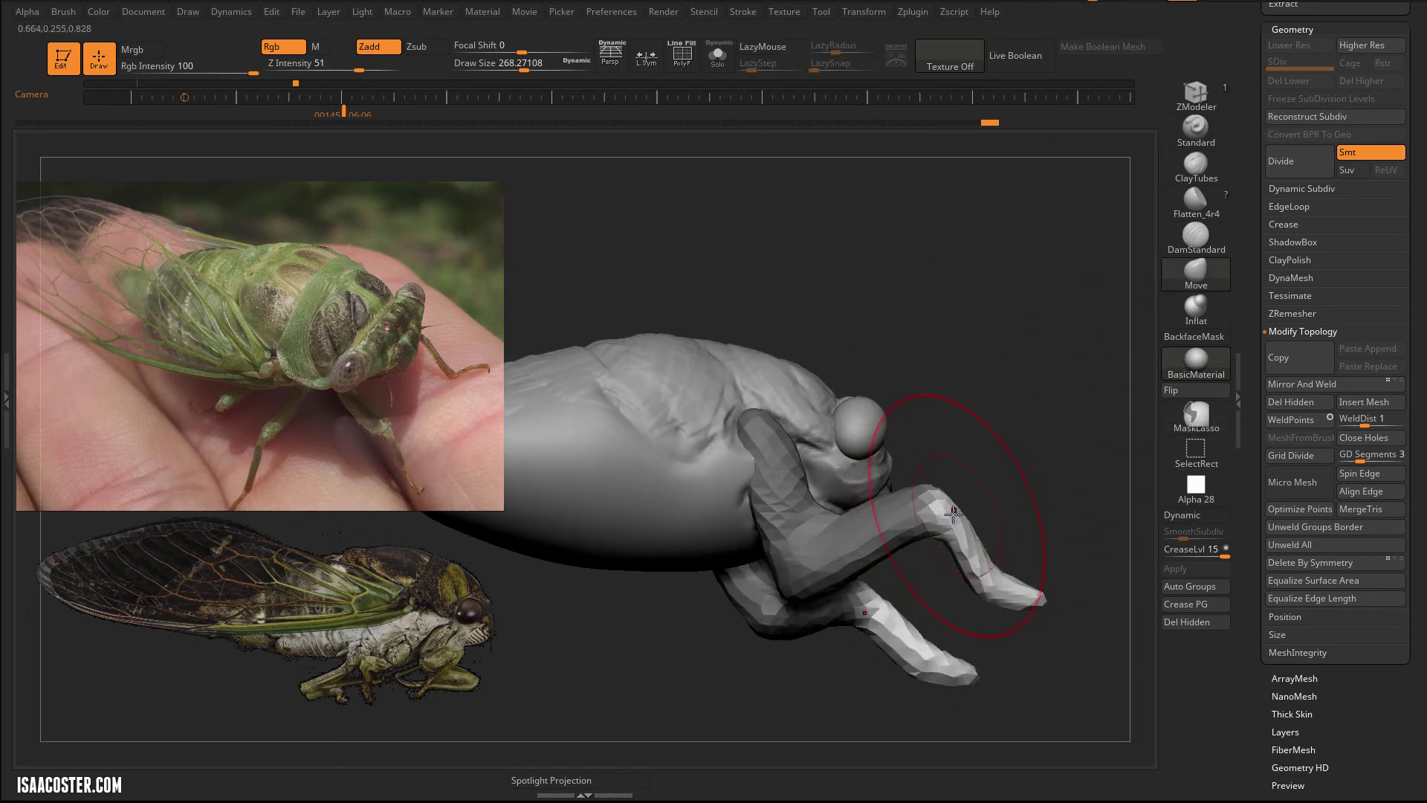
Rotate the unmasked lower leg sections downward around their joint with the transform gizmo.
mouse_move(952, 514)
right_down()
mouse_move(981, 491)
mouse_move(937, 505)
mouse_move(974, 387)
mouse_move(868, 551)
right_up()
key(w)
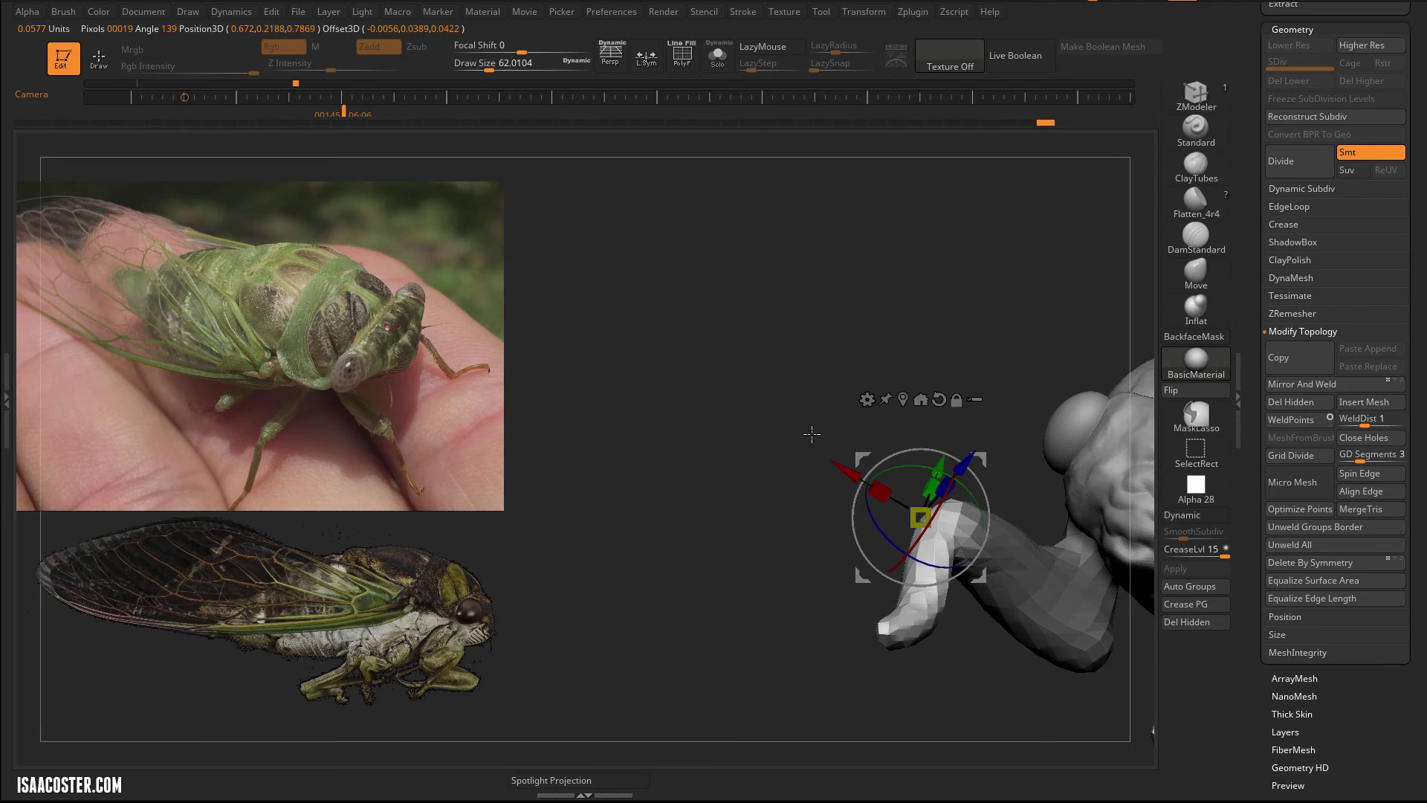
right_drag(812, 434, 938, 524)
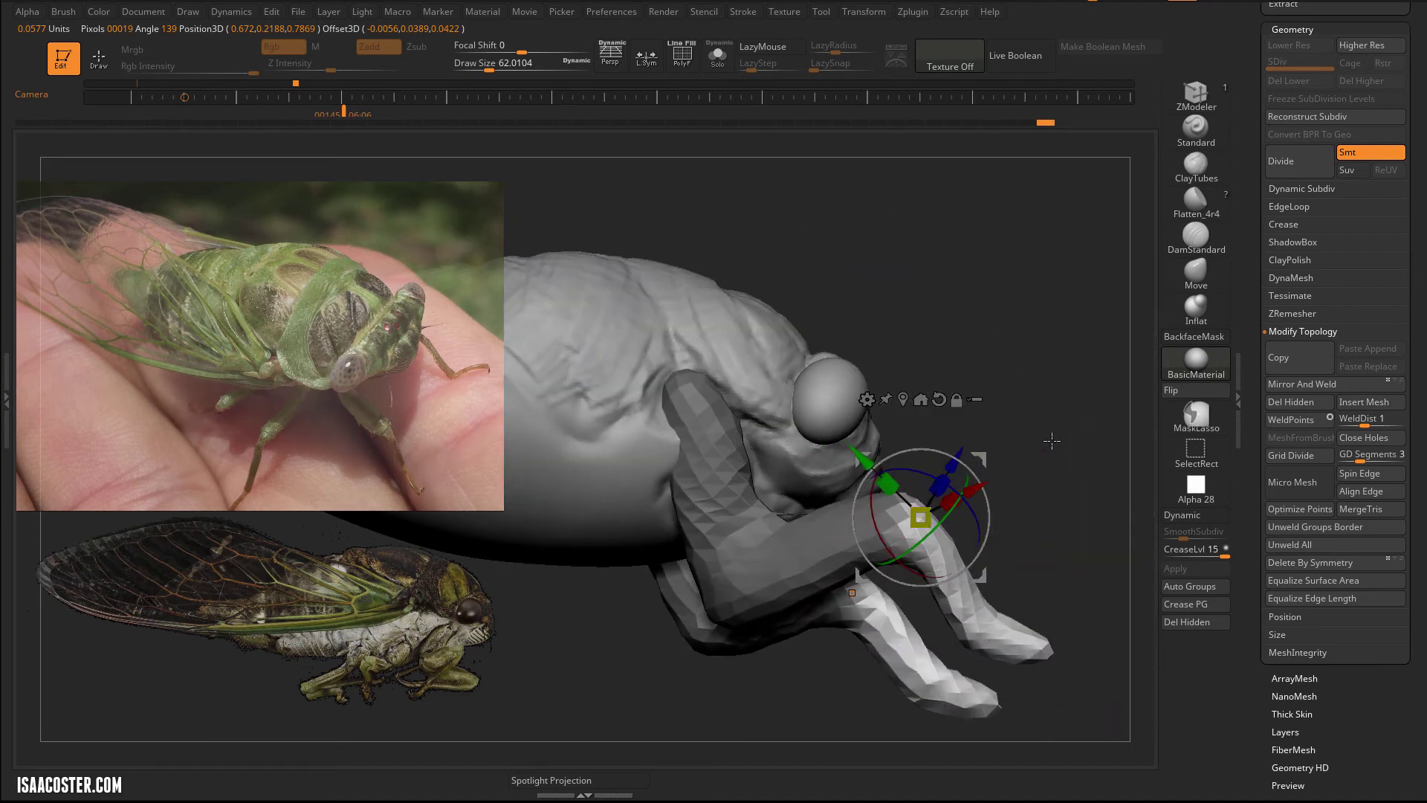
right_drag(1052, 441, 1007, 482)
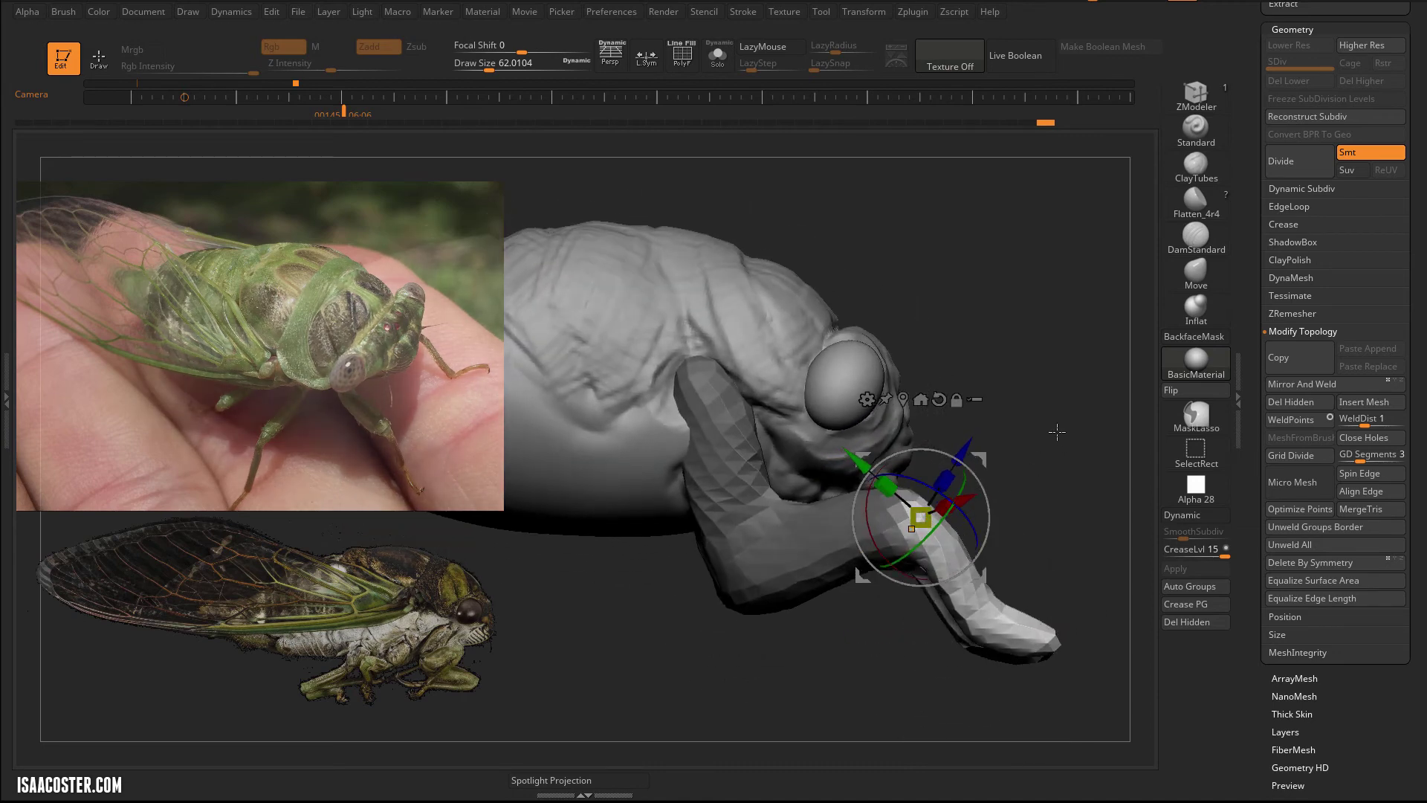
right_drag(1057, 431, 1012, 528)
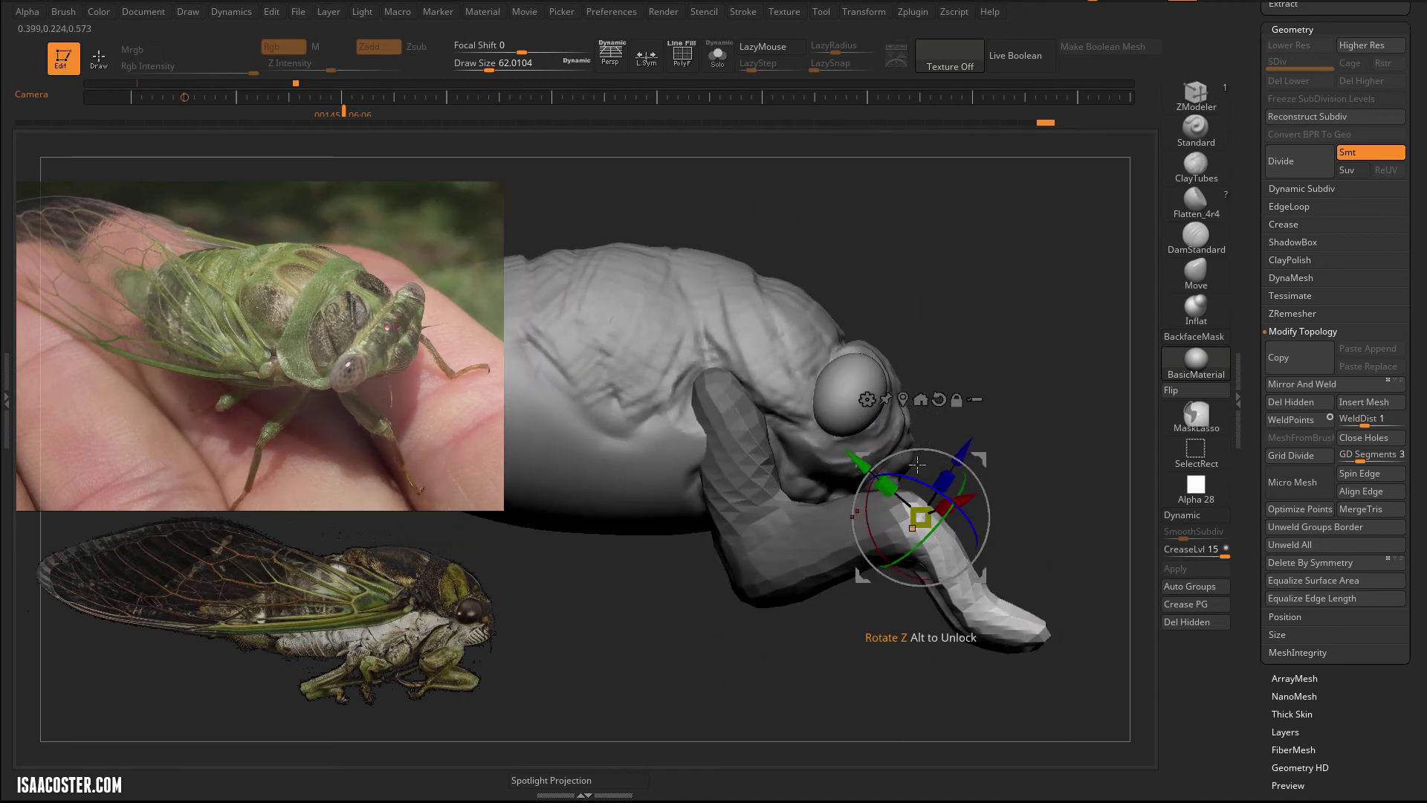
right_drag(1024, 417, 952, 460)
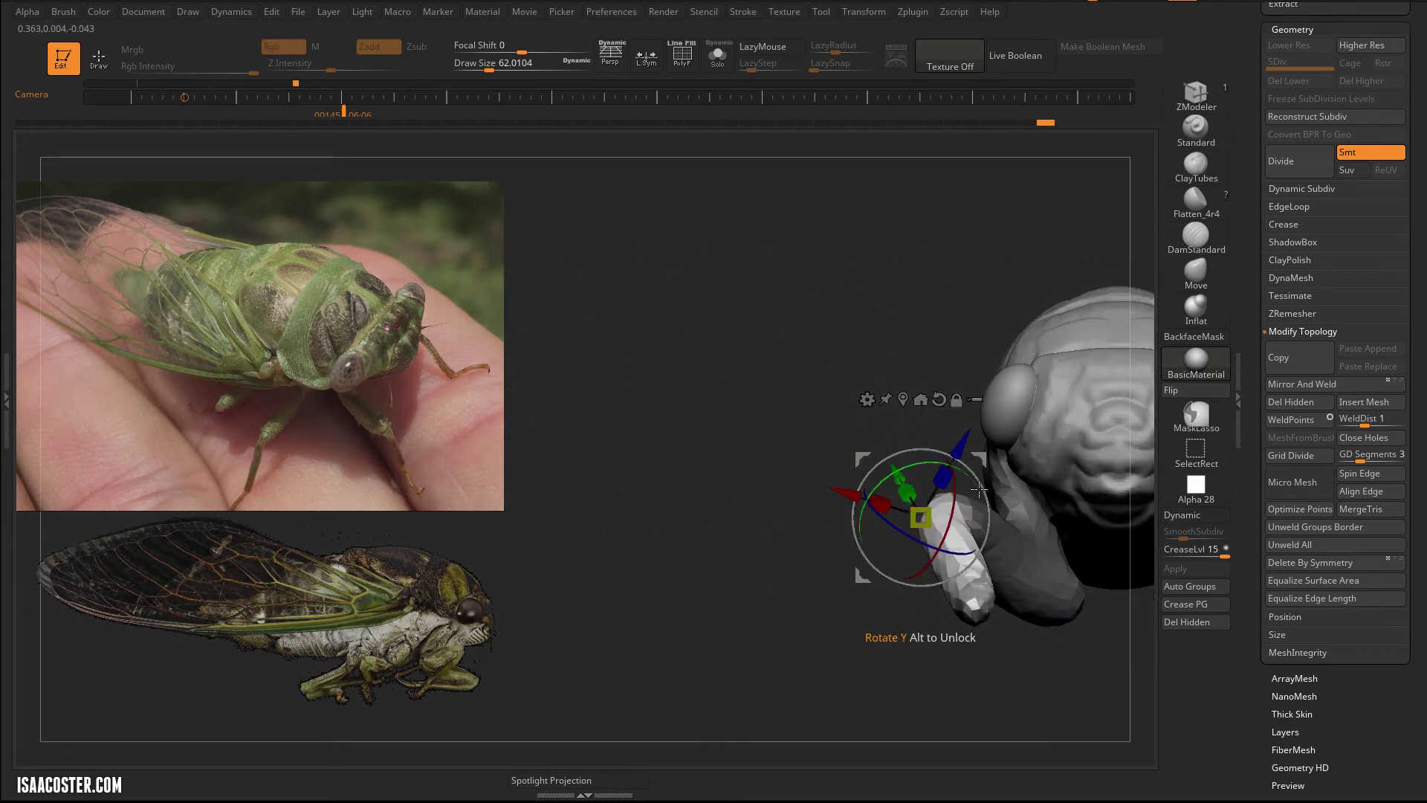
right_drag(977, 526, 1010, 458)
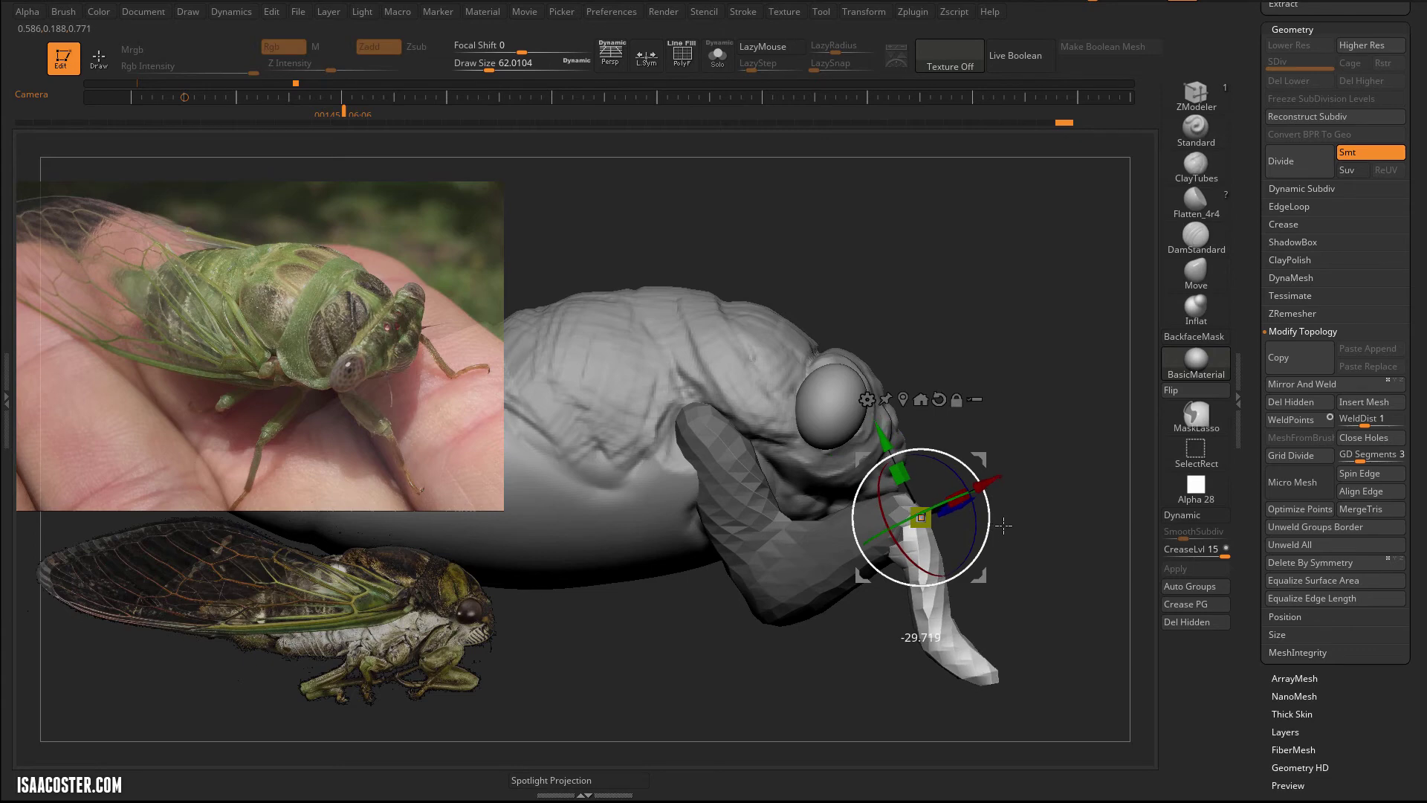
Mask the uppermost leg sections, centre the gizmo on the upper joint, and rotate the unmasked middle and lower sections.
right_drag(1089, 571, 1101, 654)
ctrl+drag(1101, 654, 808, 469)
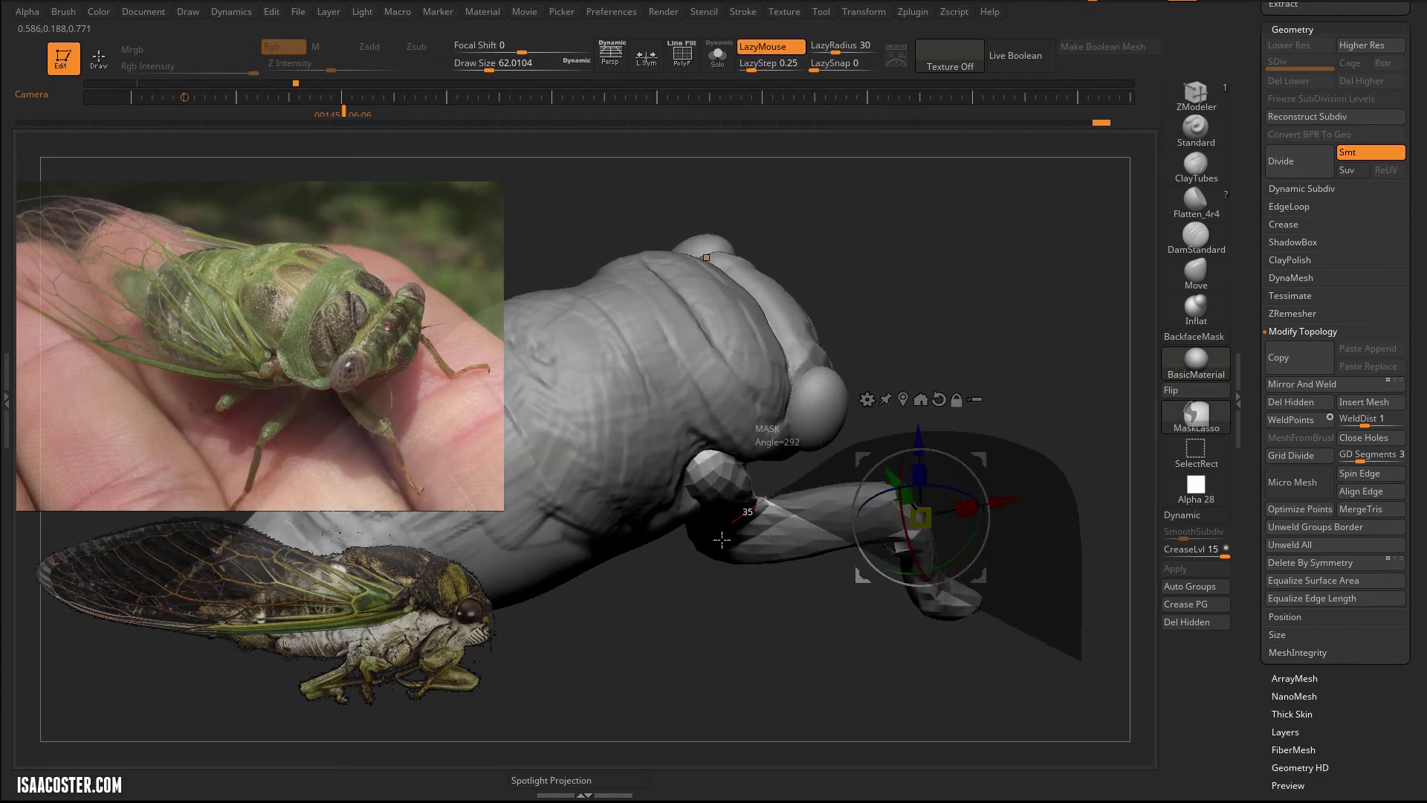
ctrl+drag(722, 540, 696, 669)
right_drag(698, 669, 987, 341)
ctrl+click(983, 317)
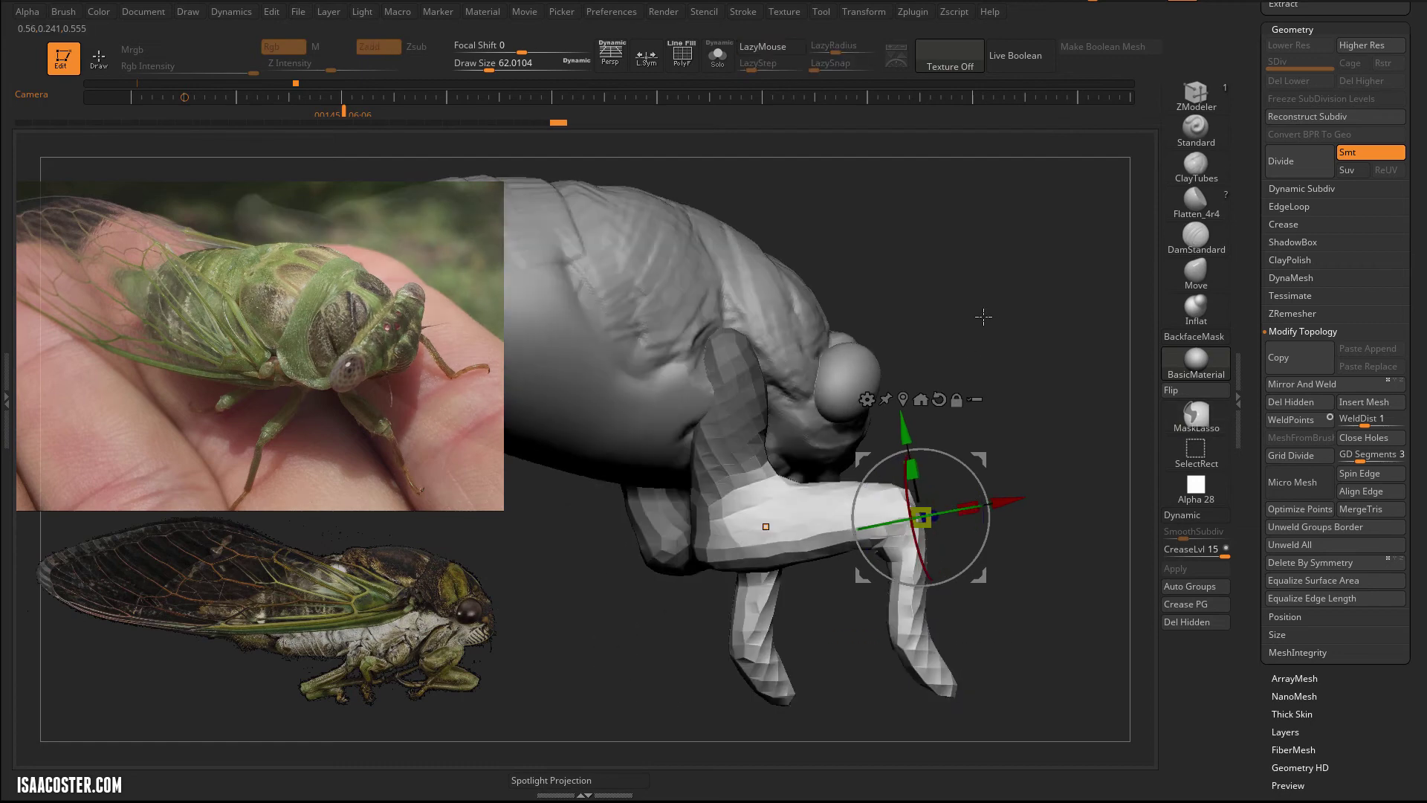
mouse_move(997, 307)
mouse_down()
mouse_move(937, 320)
mouse_move(1017, 292)
mouse_up()
alt+click(746, 506)
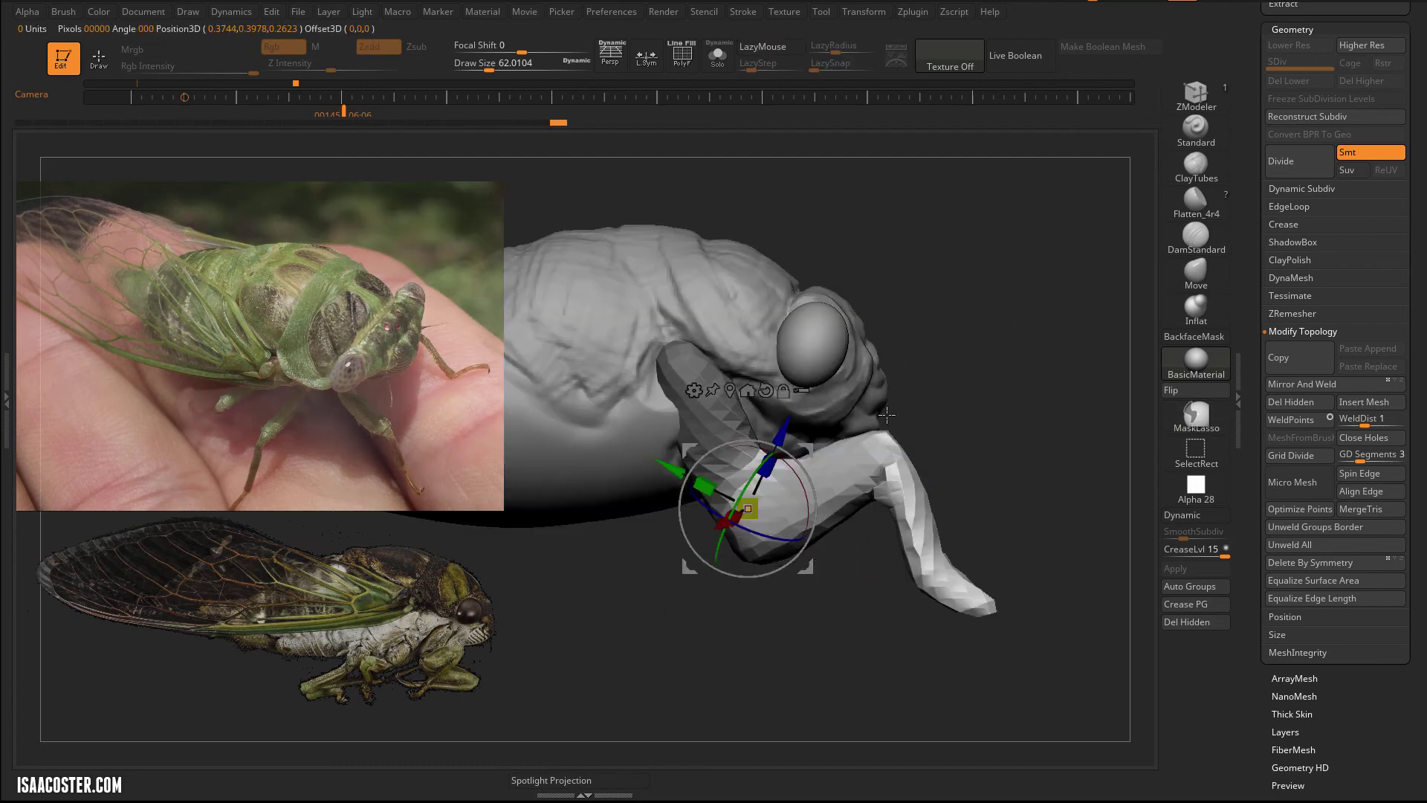
drag(830, 459, 868, 494)
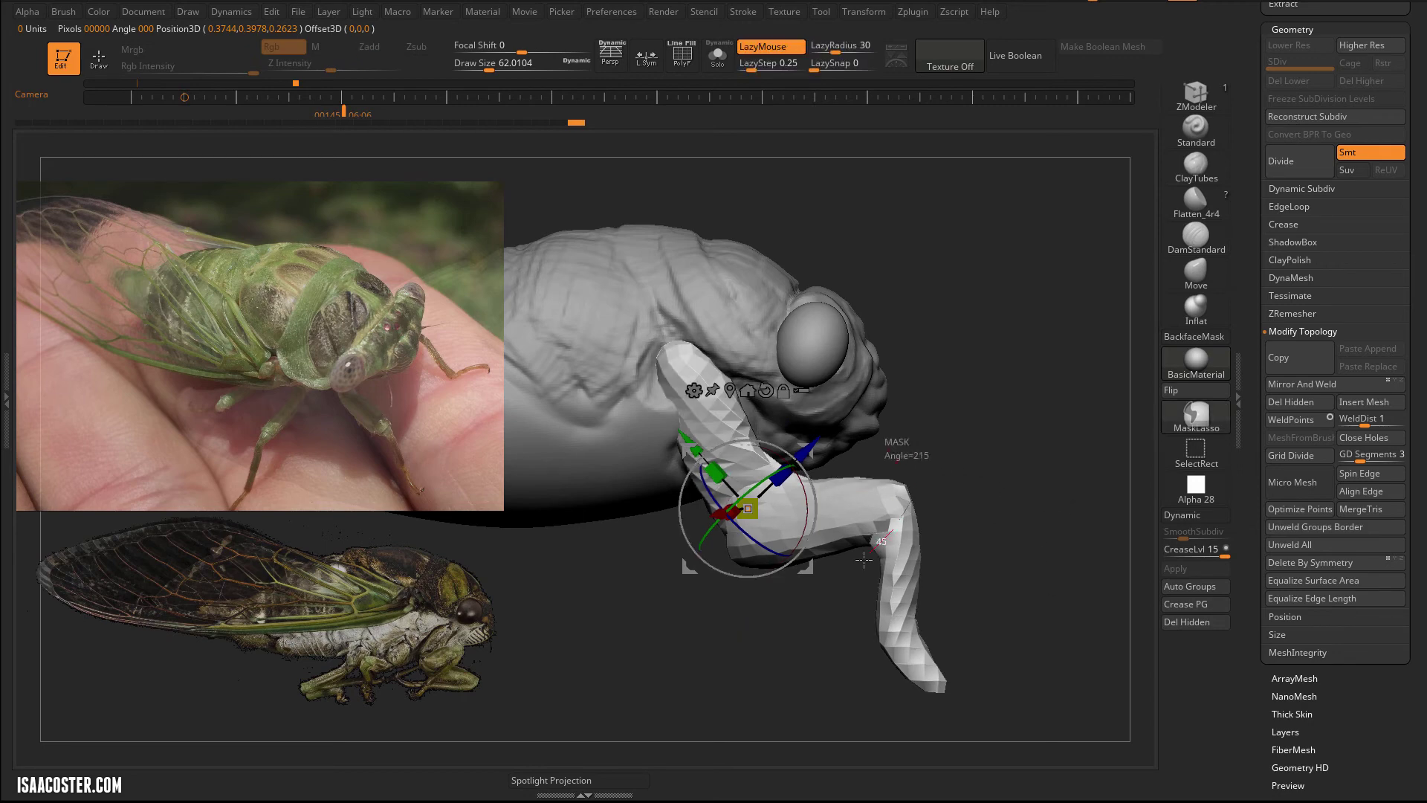
Mask all but the lower leg sections, rotate these around the lower joint with the gizmo, and clear the mask.
mouse_move(864, 560)
ctrl+mouse_down()
mouse_move(1007, 729)
mouse_move(1043, 529)
ctrl+mouse_up()
ctrl+click(1014, 514)
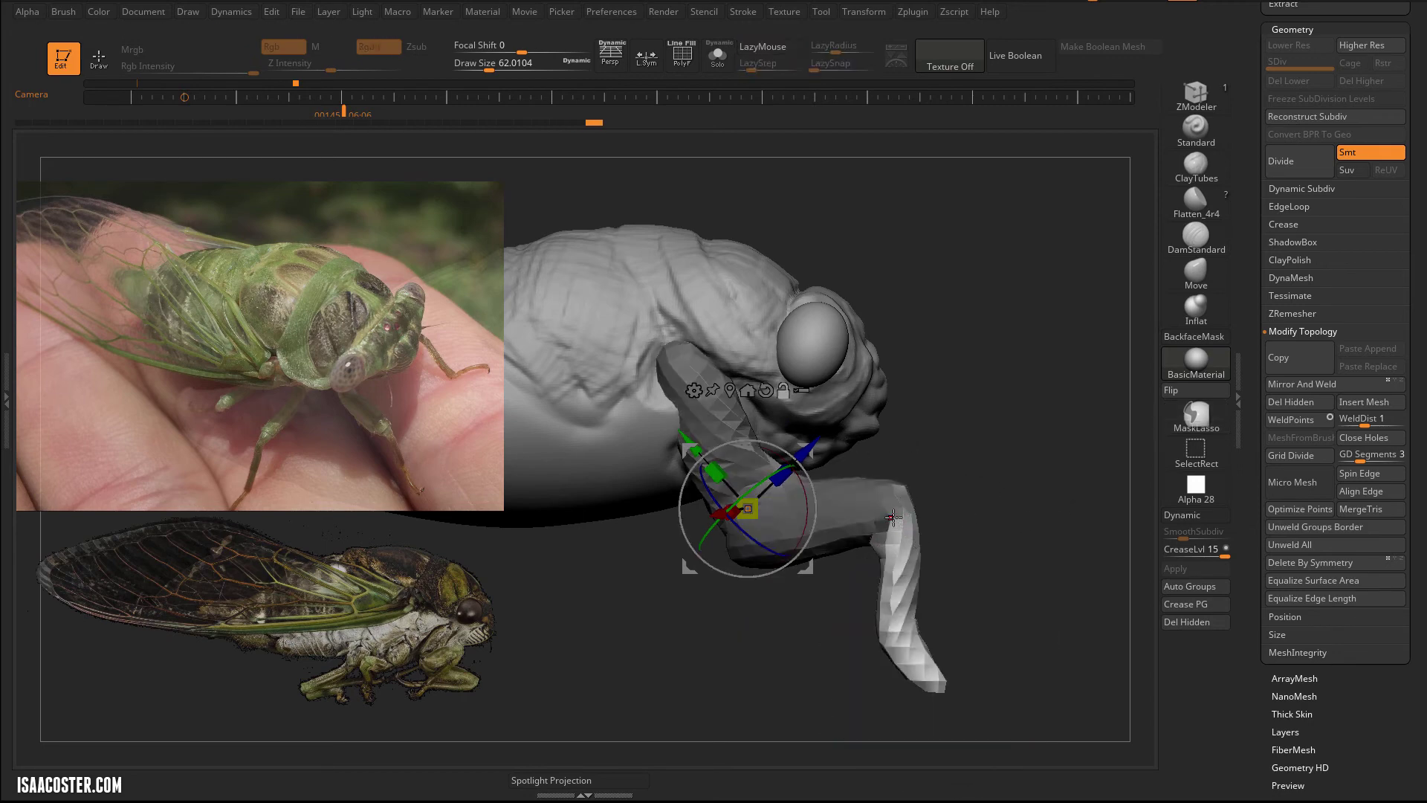
alt+click(901, 508)
drag(967, 468, 955, 442)
mouse_move(994, 392)
ctrl+mouse_down()
mouse_move(1022, 366)
mouse_move(954, 359)
ctrl+mouse_up()
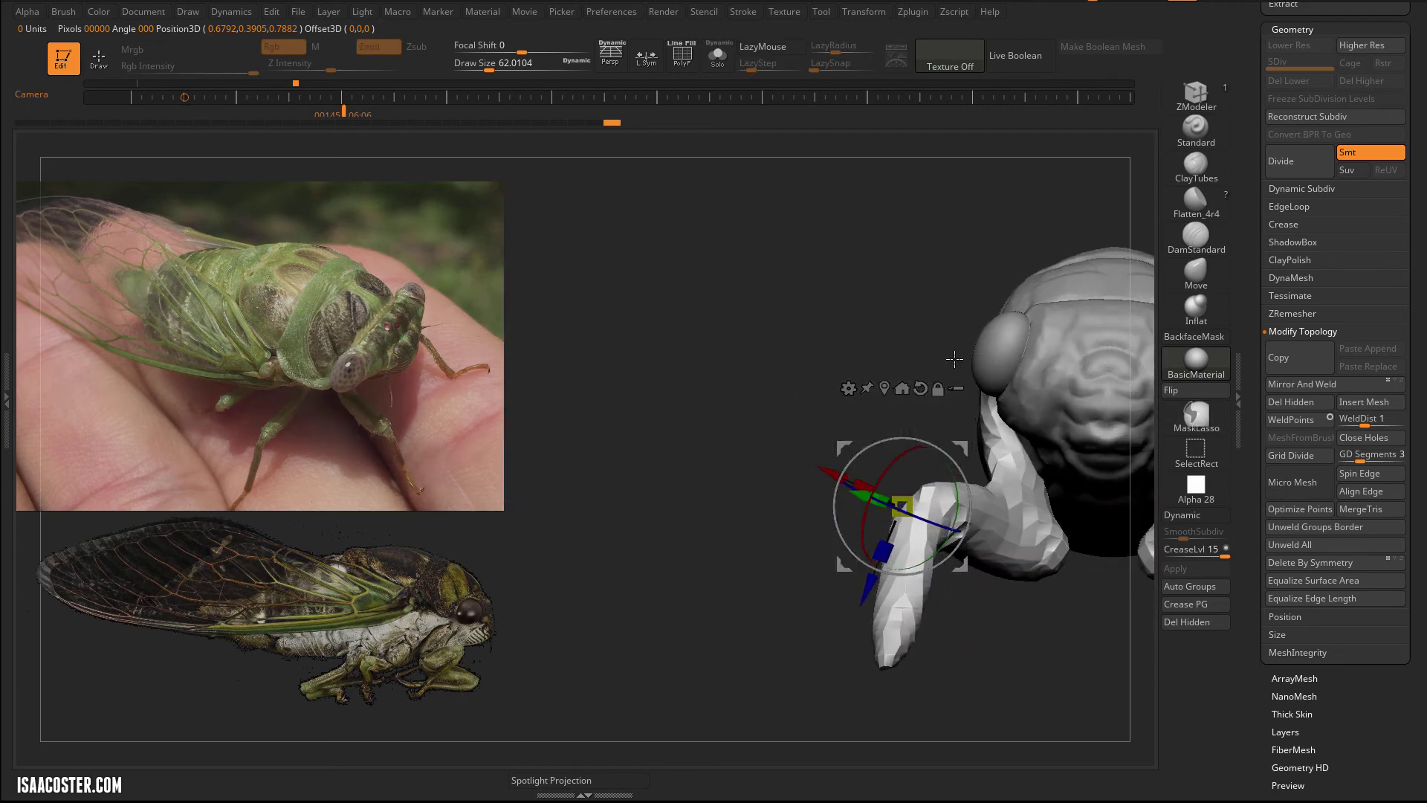
Move the camera timeline to about 8.73 seconds and examine the leg placement from the front and underside against the reference.
drag(758, 310, 701, 425)
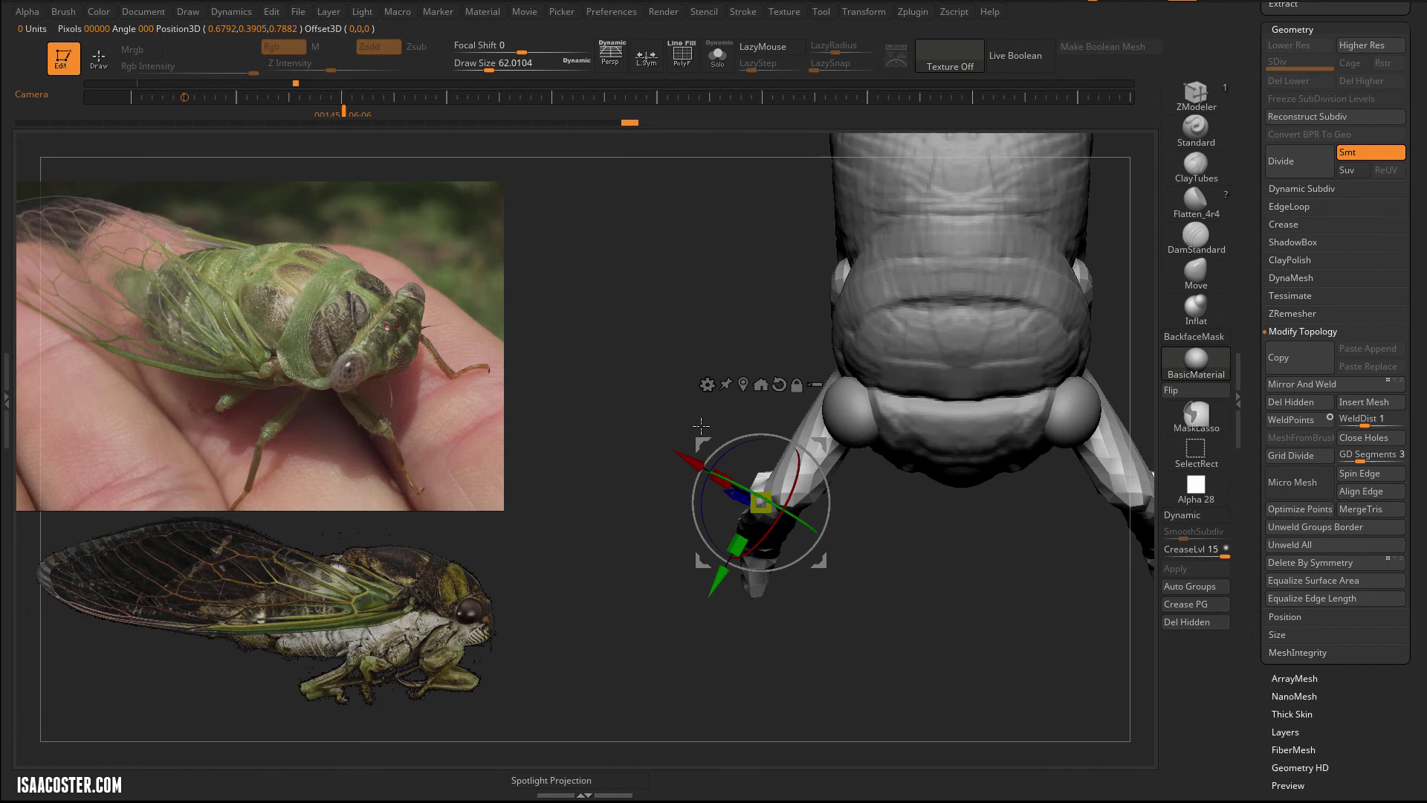
click(359, 84)
alt+drag(925, 220, 797, 137)
key(q)
drag(903, 515, 908, 268)
alt+drag(878, 358, 803, 230)
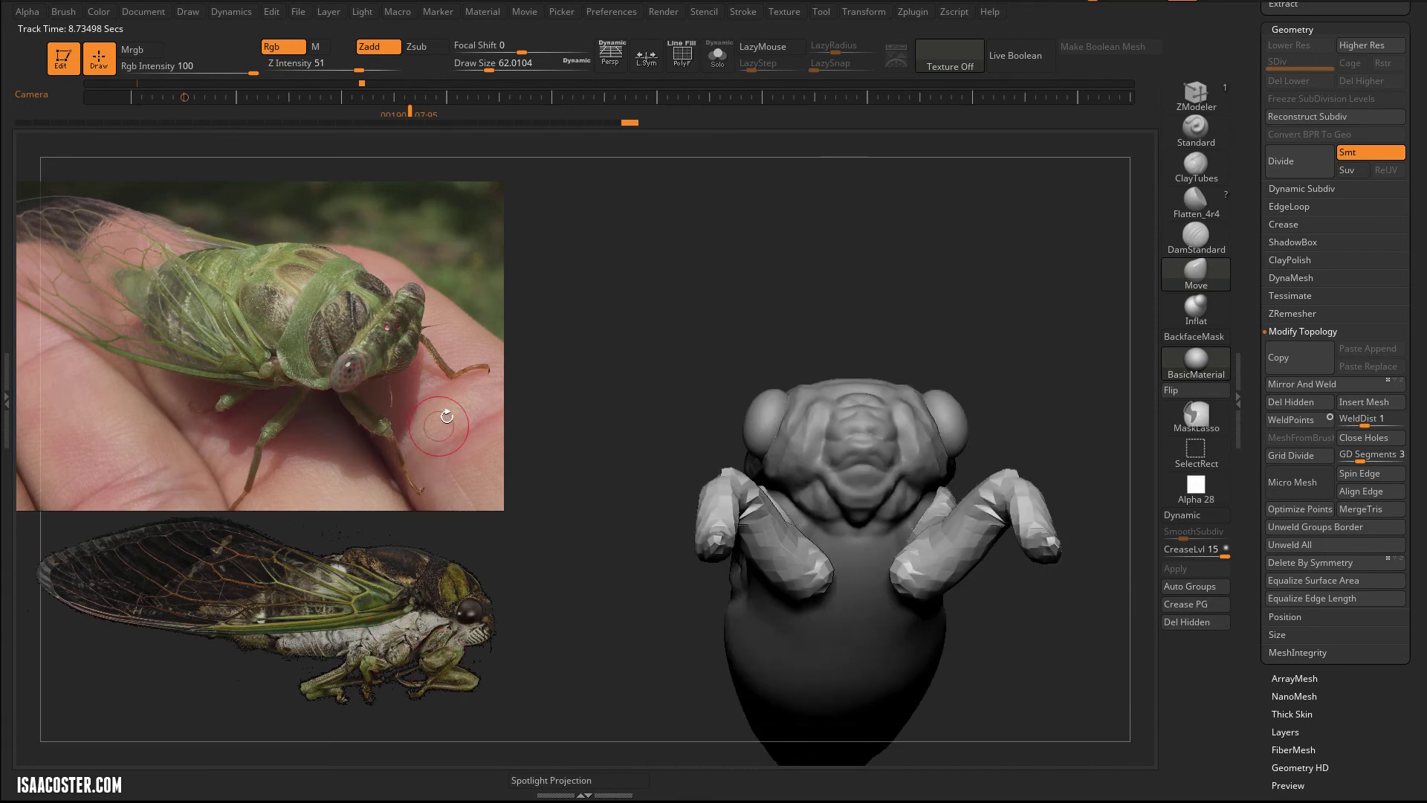
drag(928, 274, 924, 200)
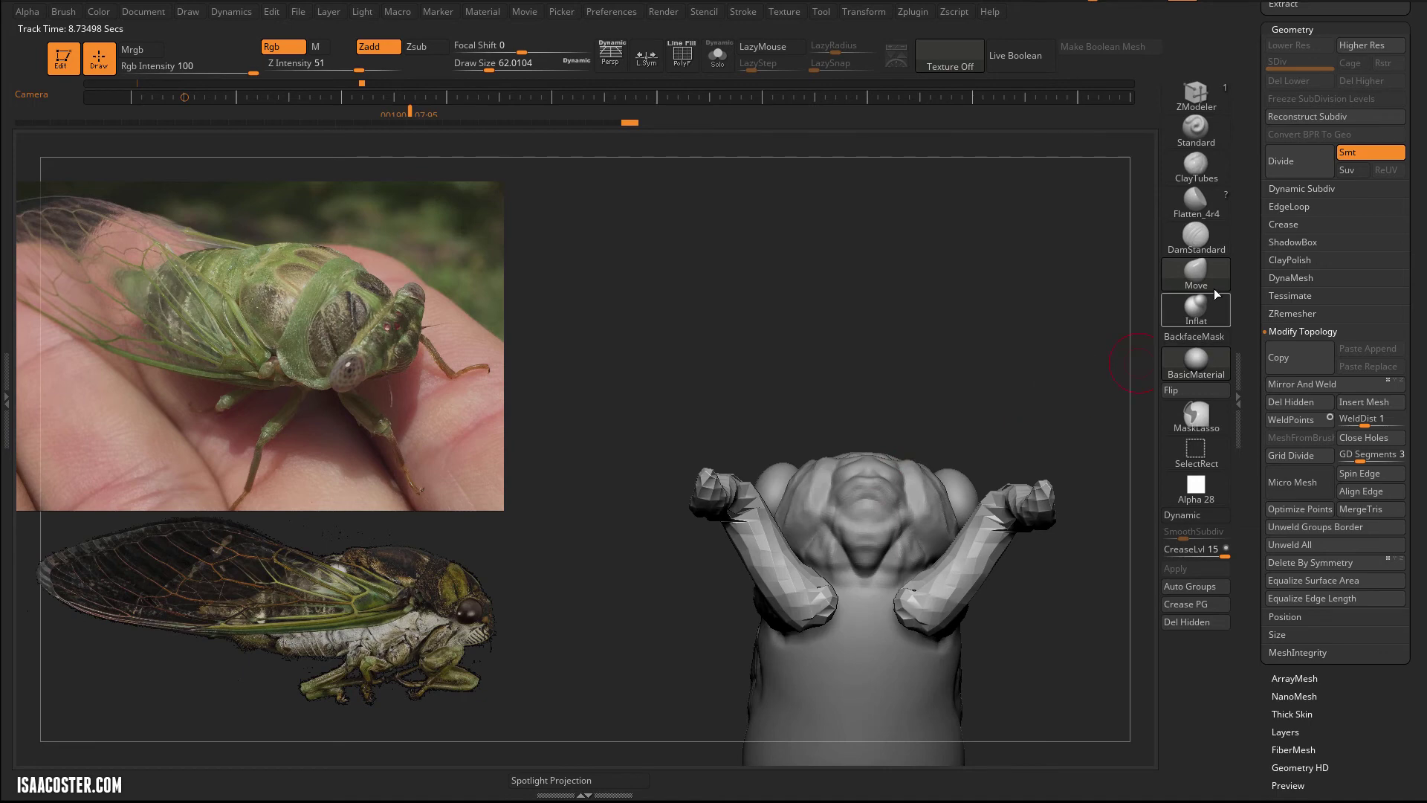
Shift the joints between the upper and middle leg sections outward with the Move brush at draw size about 280.
click(1196, 275)
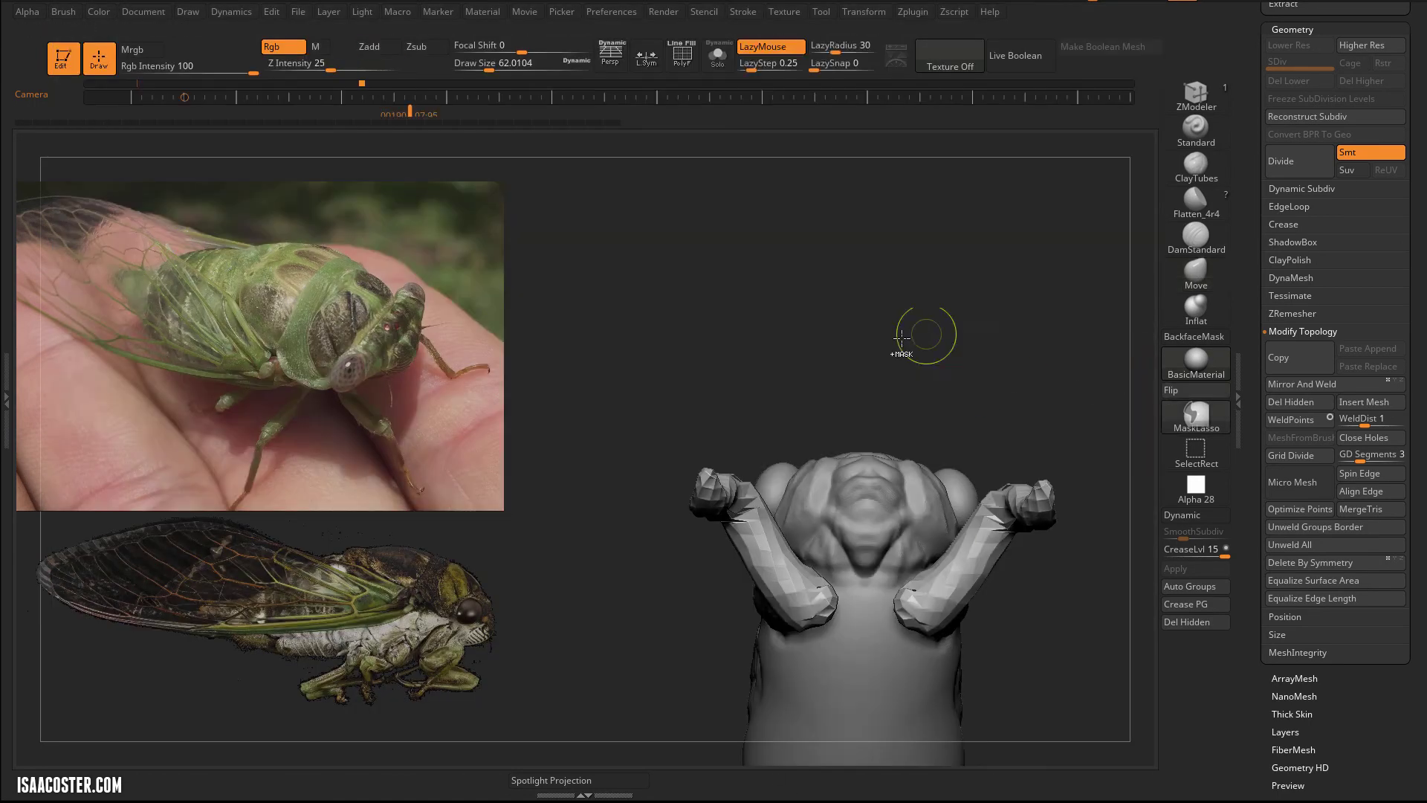
mouse_move(926, 334)
ctrl+mouse_down()
mouse_move(810, 412)
mouse_move(797, 440)
ctrl+mouse_up()
key(s)
drag(804, 373, 840, 373)
key(s)
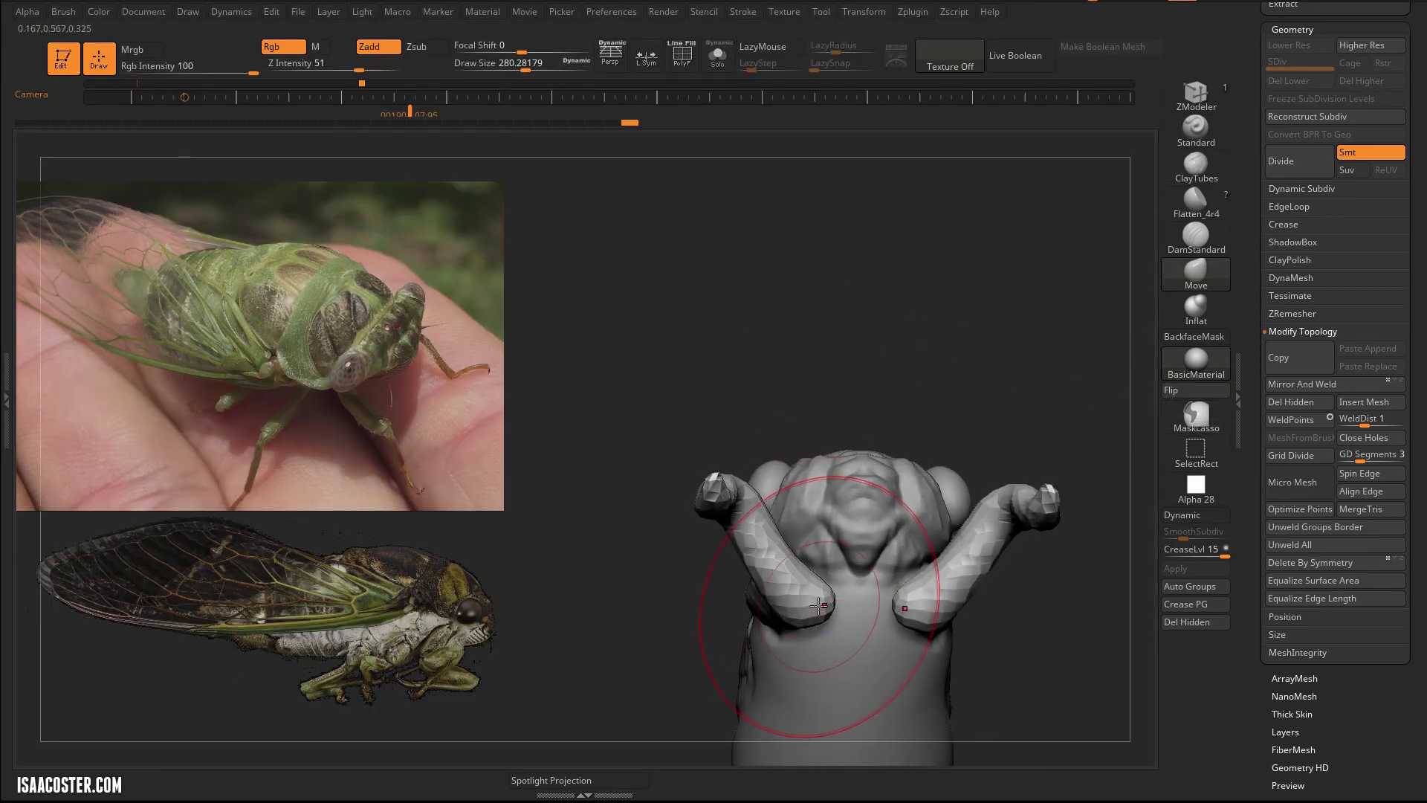
mouse_move(818, 605)
mouse_down()
mouse_move(792, 617)
mouse_move(781, 598)
mouse_up()
mouse_move(704, 685)
mouse_down()
mouse_move(657, 489)
mouse_move(824, 567)
mouse_move(806, 567)
mouse_up()
Refine the contours of the upper and middle leg sections with the Move brush at draw size about 104.
key(s)
drag(801, 620, 765, 629)
mouse_move(832, 520)
mouse_down()
mouse_move(825, 592)
mouse_move(771, 547)
mouse_up()
mouse_move(938, 435)
right_down()
mouse_move(1016, 265)
mouse_move(1032, 395)
mouse_move(1059, 288)
mouse_move(1073, 306)
mouse_move(1045, 312)
right_up()
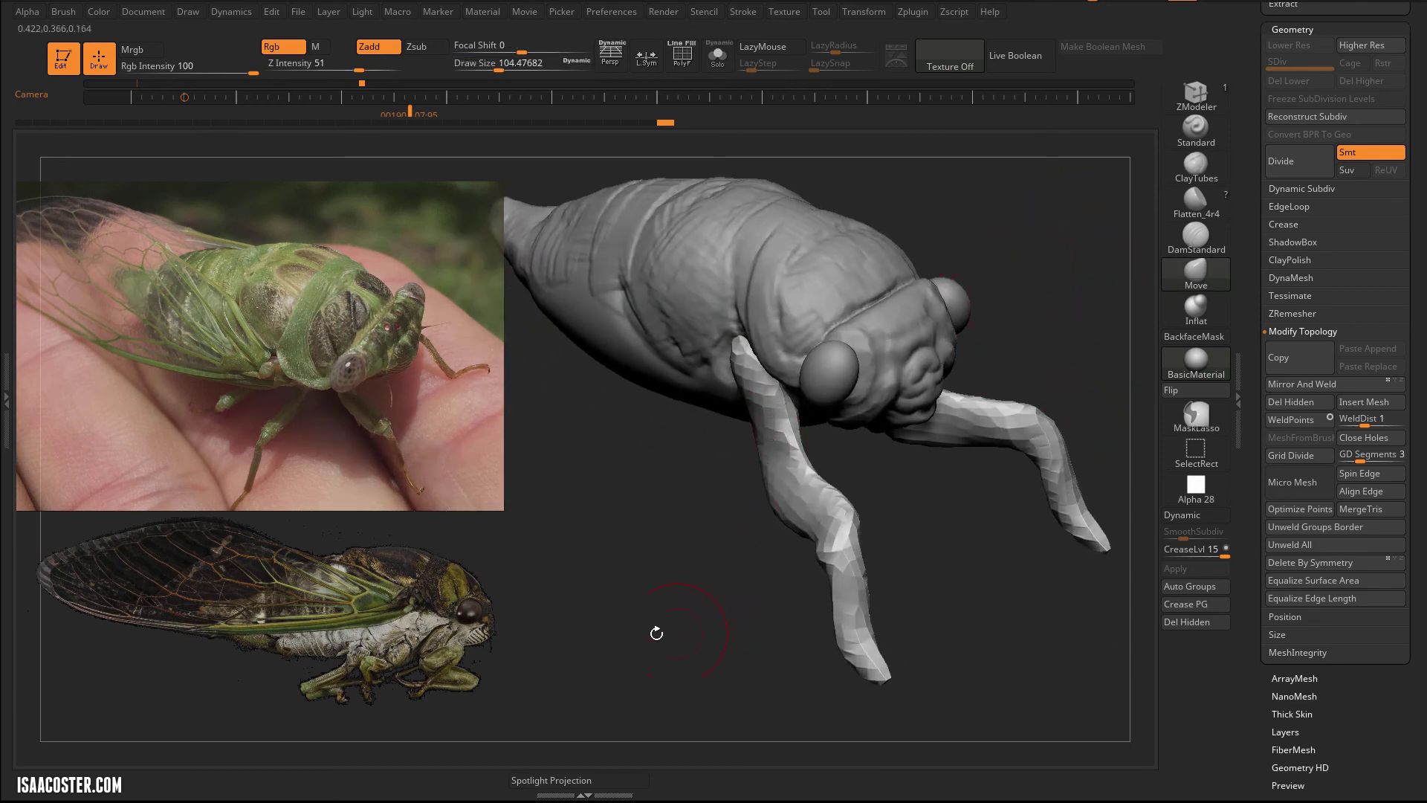
mouse_move(803, 504)
right_down()
mouse_move(892, 583)
mouse_move(915, 583)
mouse_move(701, 547)
mouse_move(680, 585)
mouse_move(677, 517)
right_up()
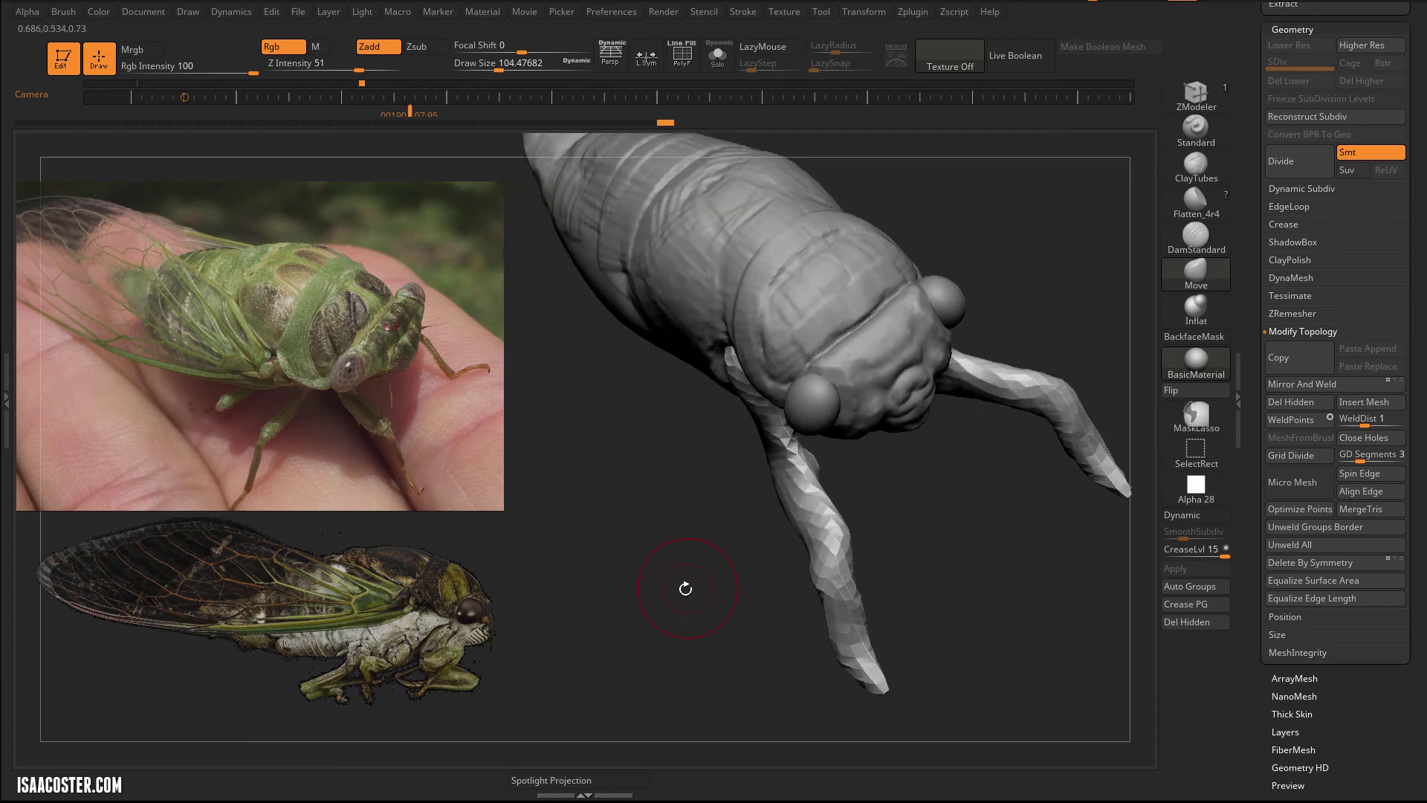
Examine the front legs from the underside, the front and a three-quarter view, with the Move brush's draw size at about 140.
mouse_move(694, 602)
right_down()
mouse_move(758, 550)
mouse_move(831, 525)
mouse_move(993, 567)
mouse_move(996, 554)
mouse_move(967, 557)
mouse_move(1014, 309)
right_up()
key(s)
mouse_move(798, 586)
mouse_down()
mouse_move(847, 586)
mouse_move(796, 616)
mouse_up()
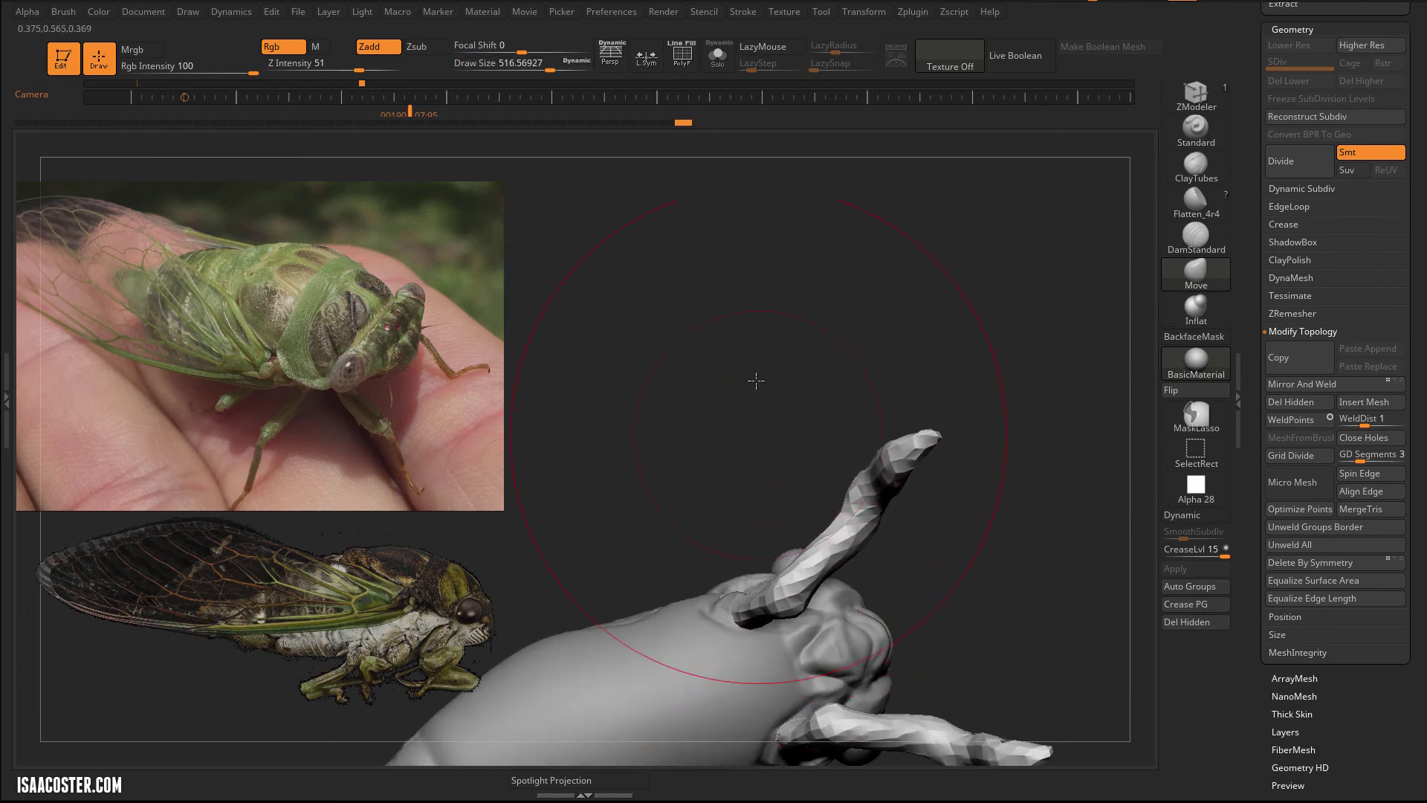
mouse_move(755, 382)
right_down()
mouse_move(741, 607)
mouse_move(694, 627)
mouse_move(814, 654)
right_up()
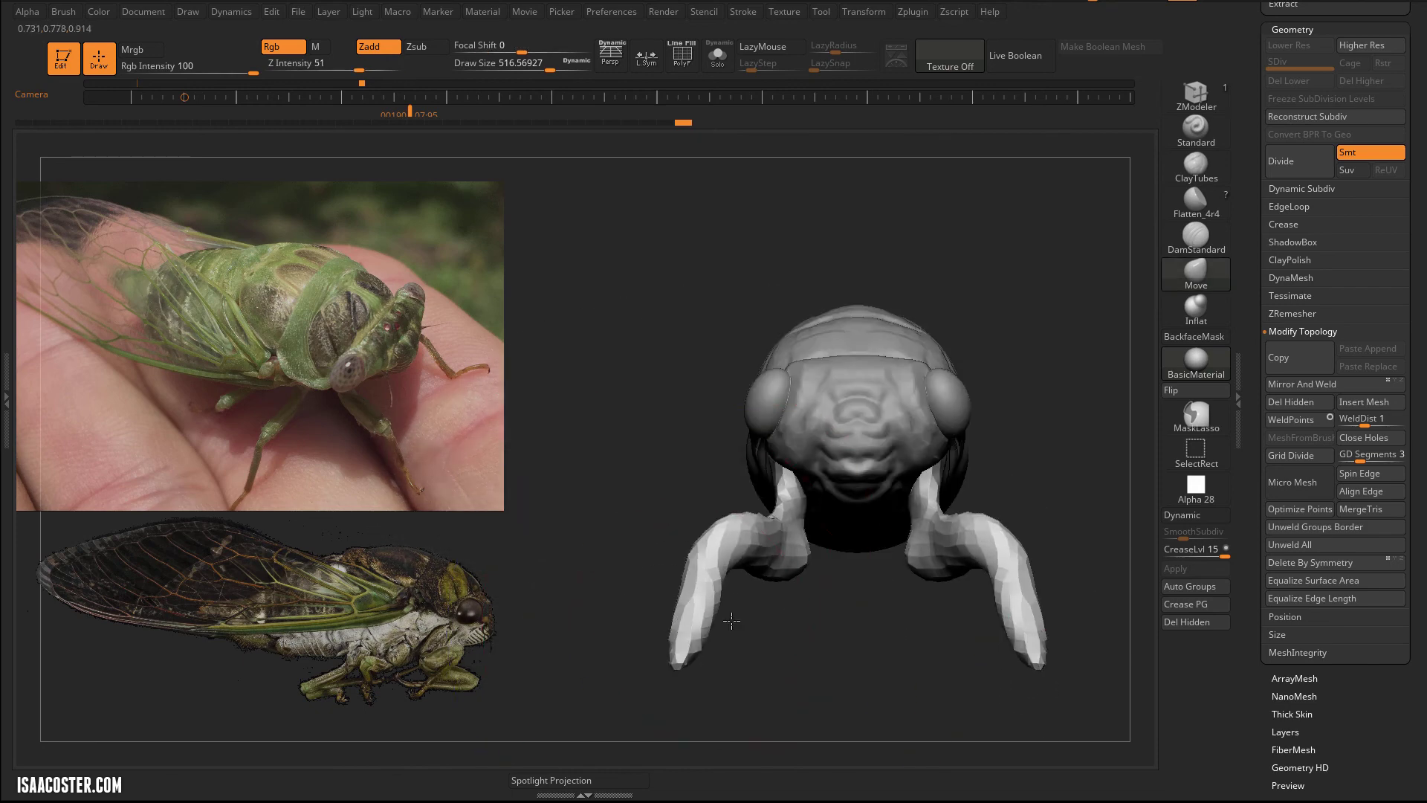
key(s)
mouse_move(856, 667)
right_down()
mouse_move(974, 375)
mouse_move(1020, 353)
mouse_move(995, 340)
right_up()
key(s)
click(1004, 359)
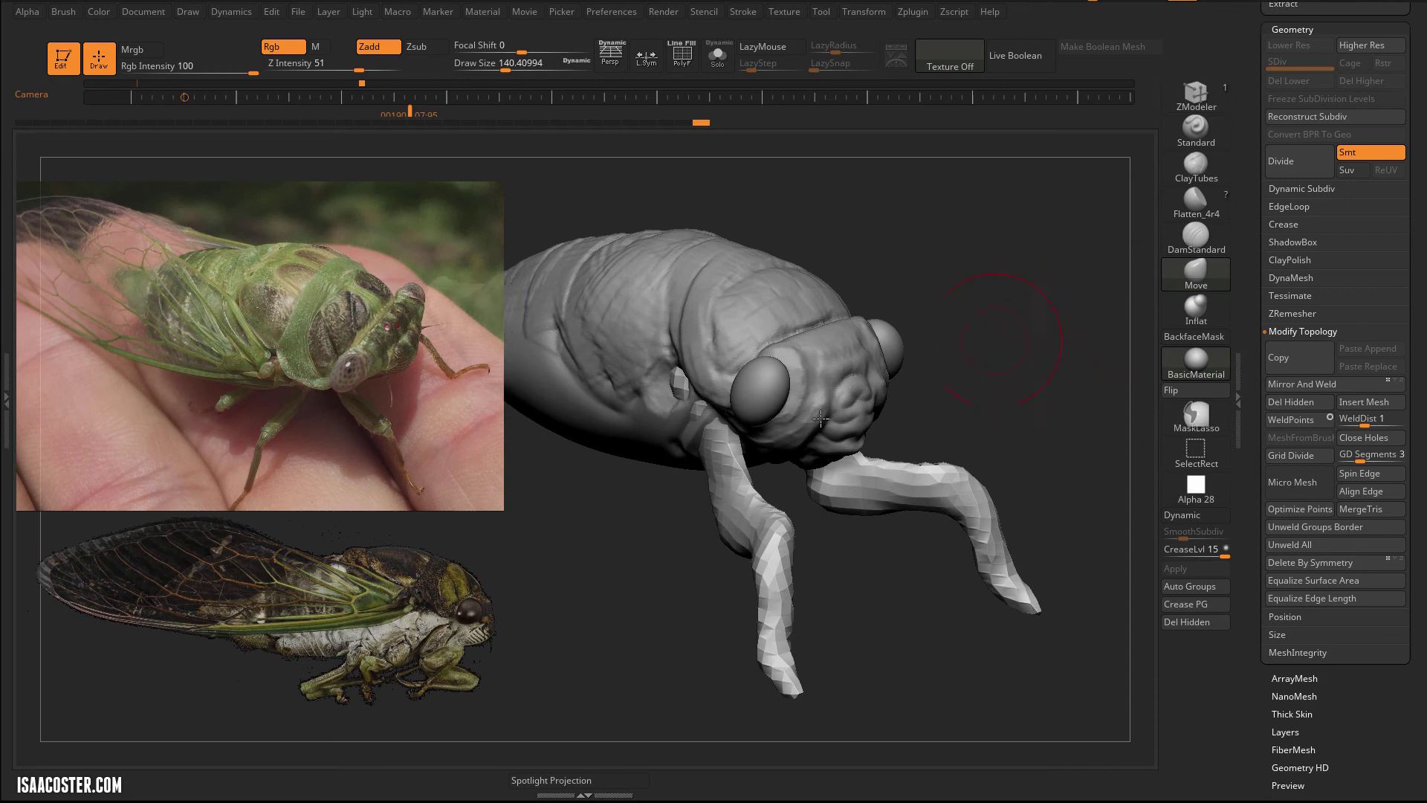
Place the transform gizmo at the top of the front leg, where it joins the body.
key(w)
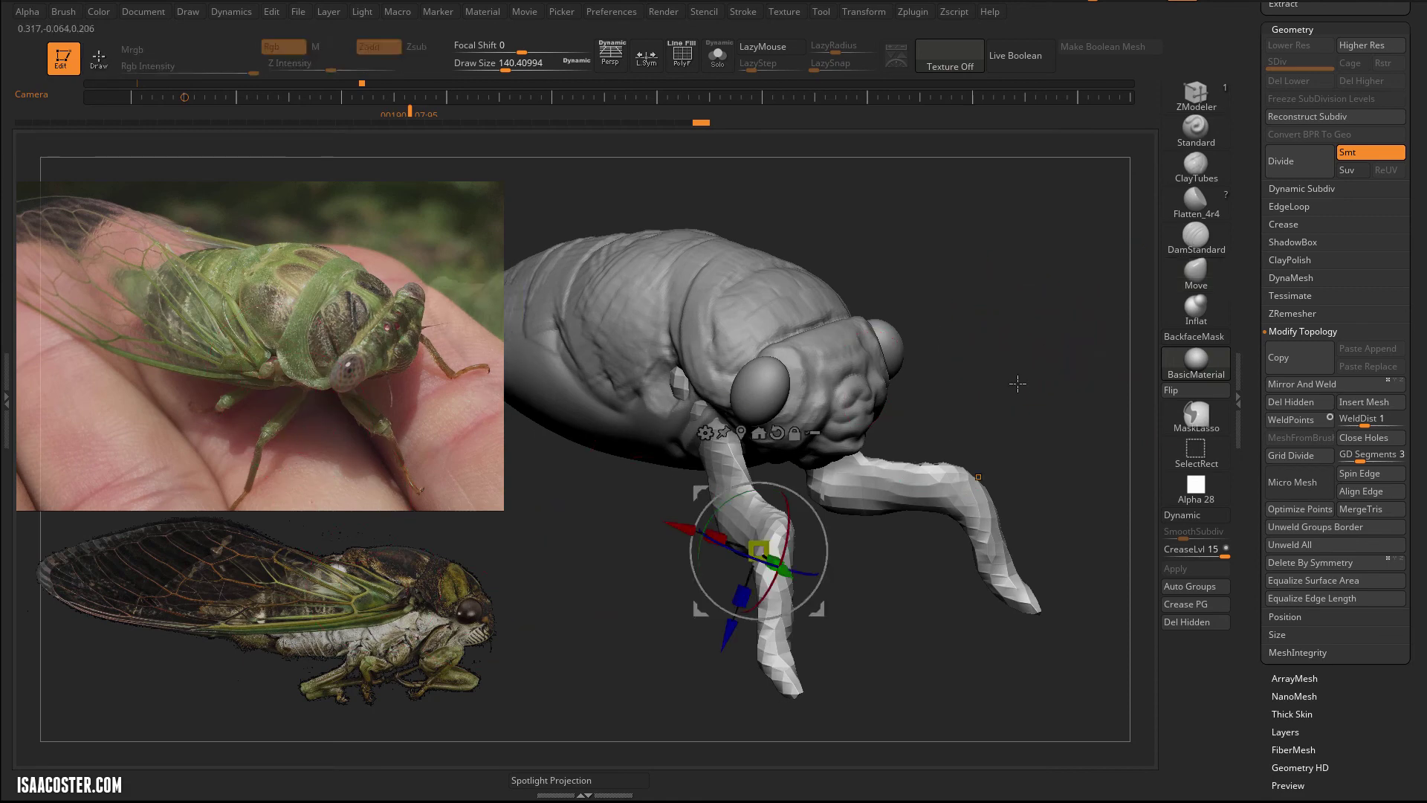
drag(1127, 325, 943, 357)
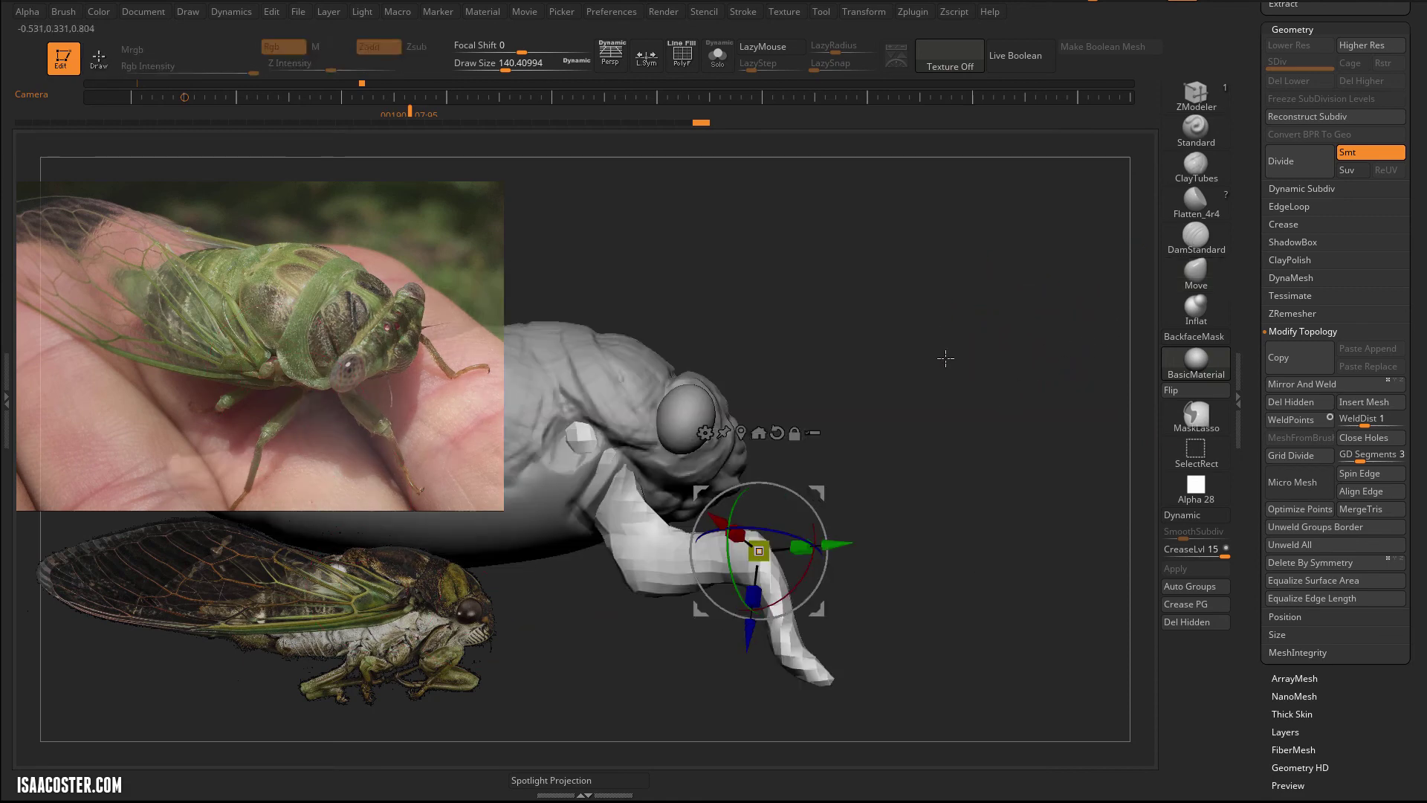
click(623, 485)
drag(1003, 312, 862, 346)
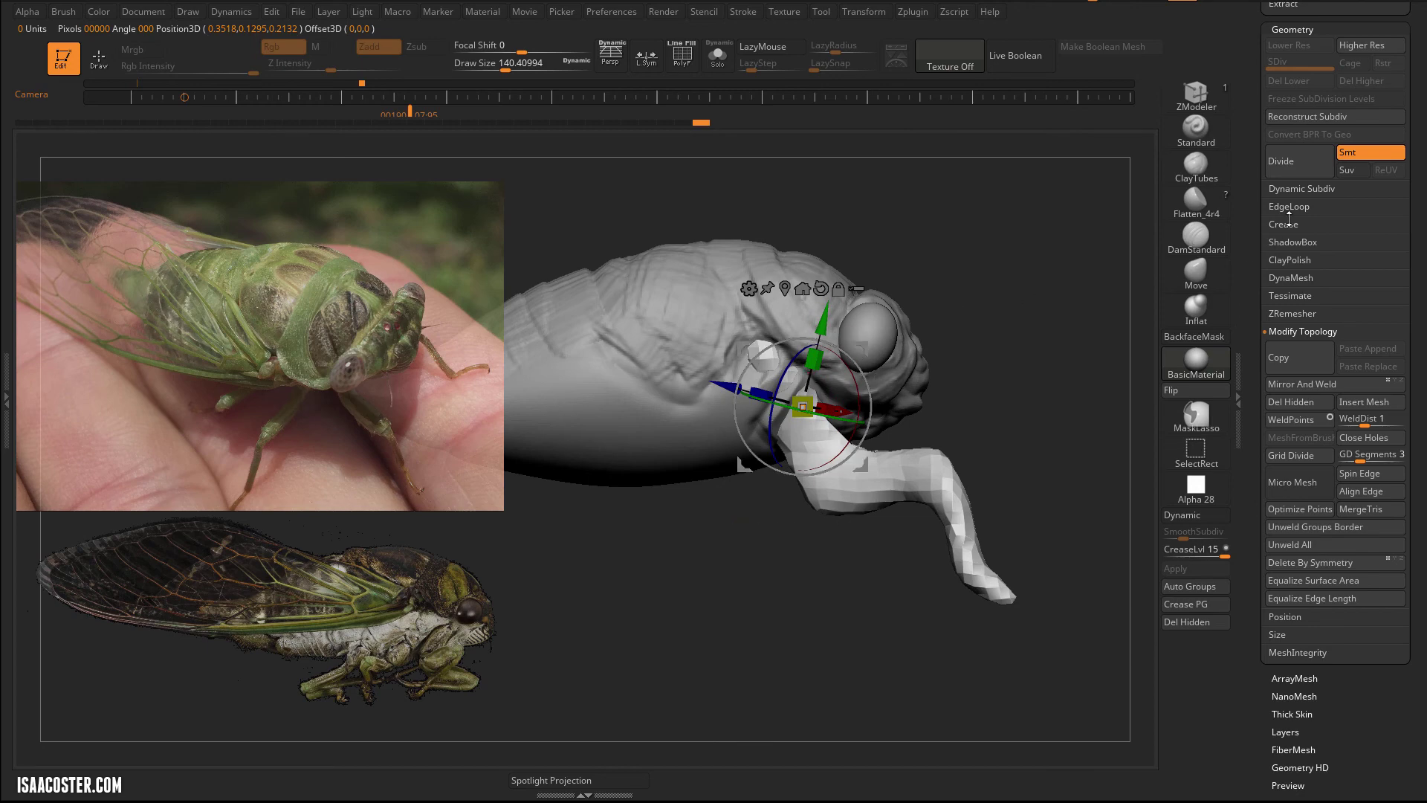
Duplicate the front-leg subtool and move the copy back along the body by about 0.62.
scroll(1254, 207, up, 5)
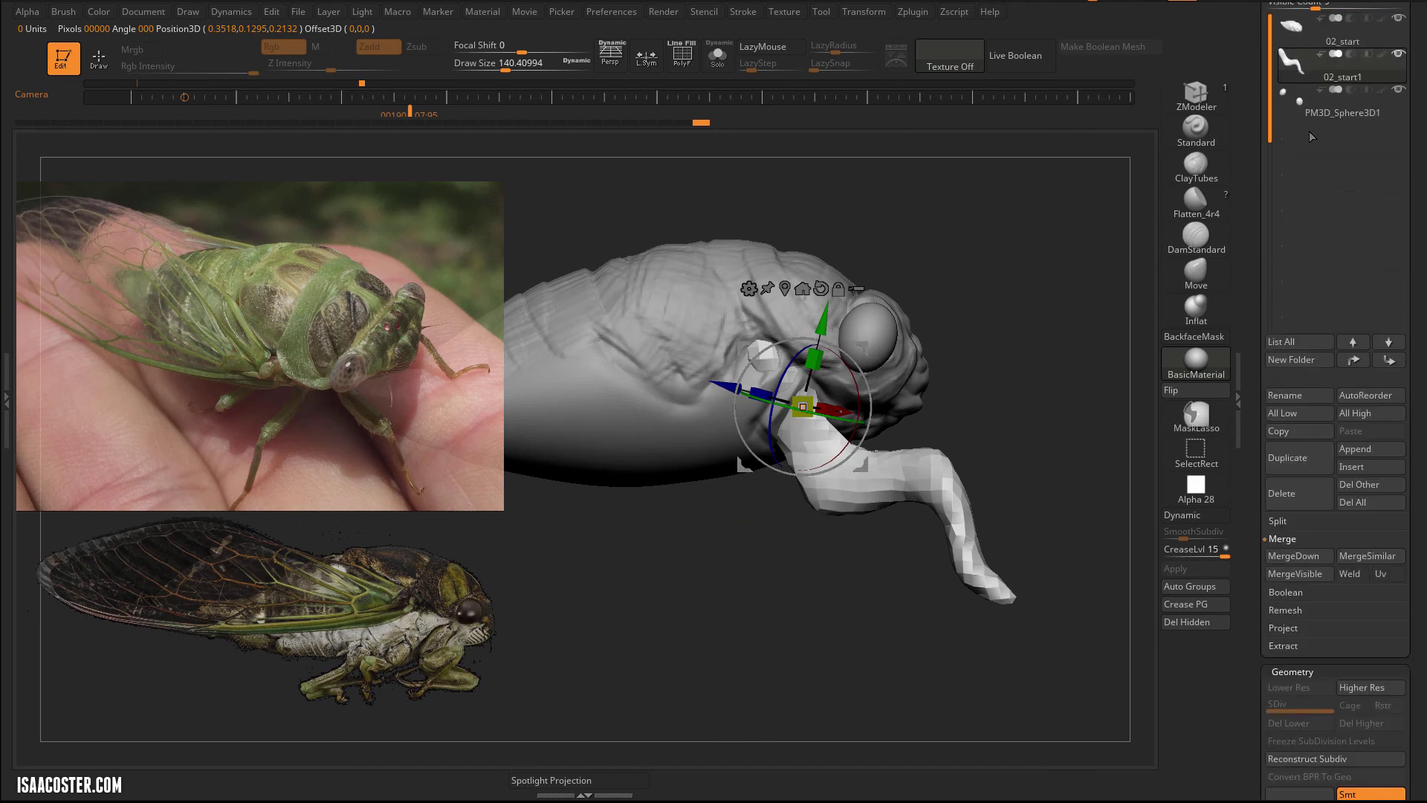
click(1294, 461)
drag(868, 348, 716, 351)
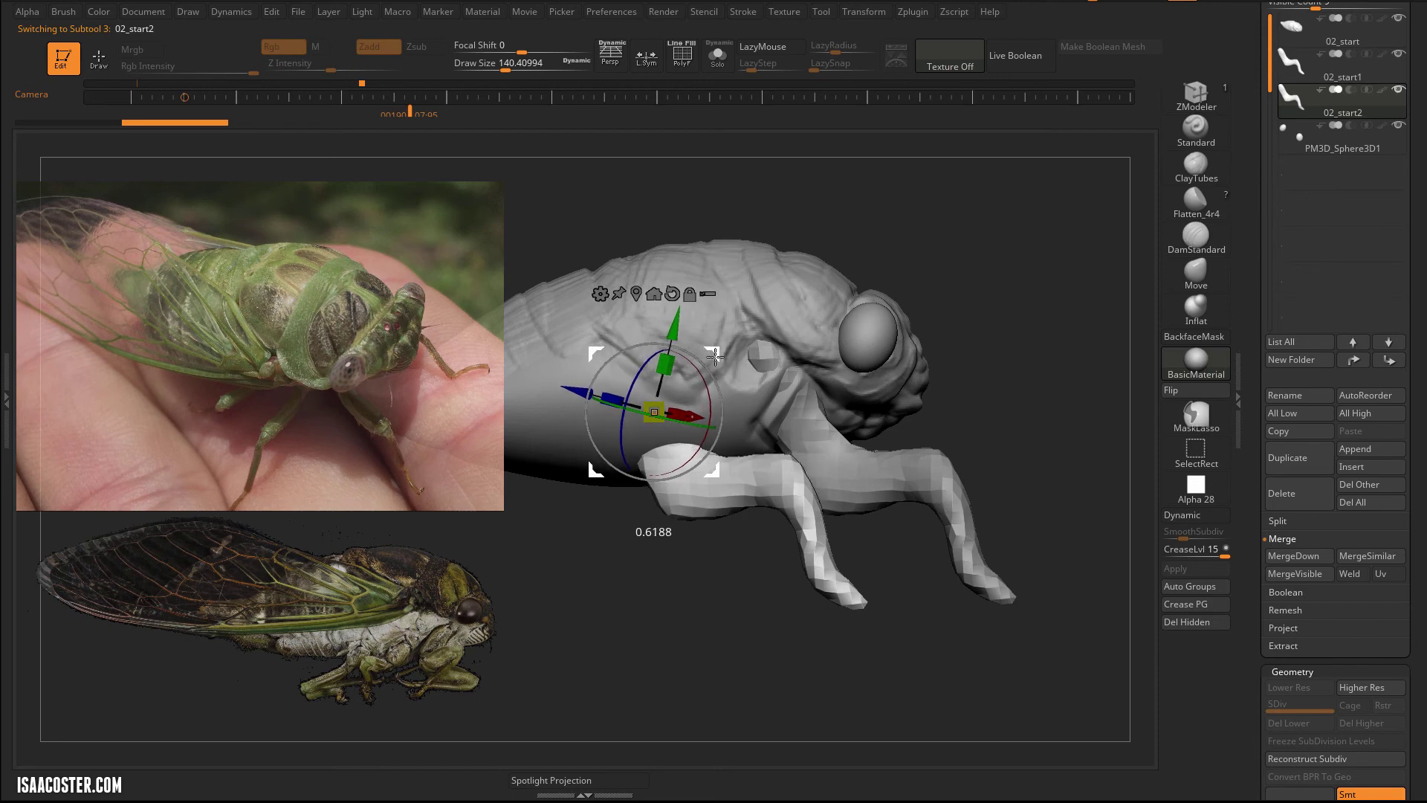
Rotate the copied leg pair about the vertical axis to point backward, and shift it slightly forward under the thorax.
drag(899, 273, 969, 331)
drag(647, 316, 547, 381)
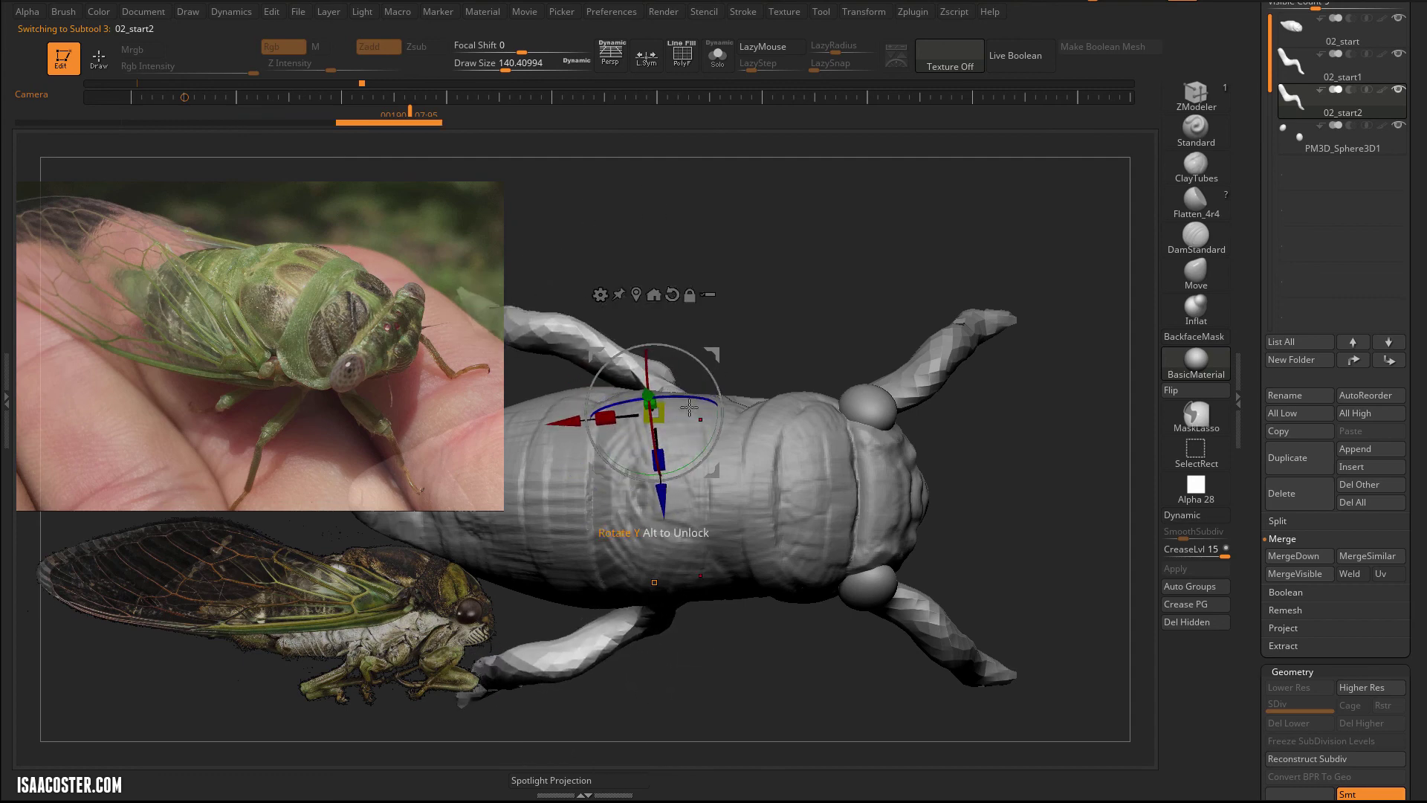
drag(712, 355, 785, 371)
drag(829, 289, 807, 312)
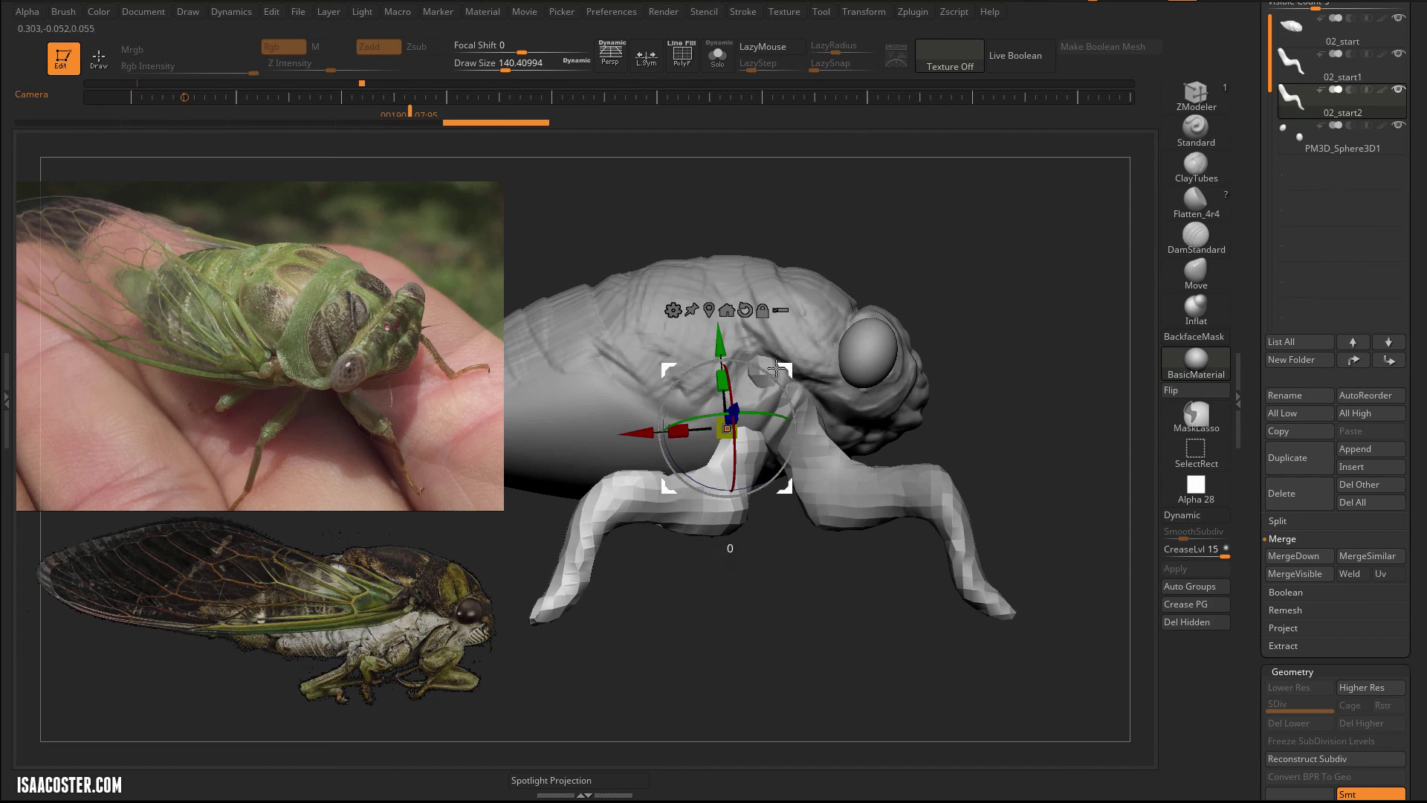
drag(752, 367, 754, 365)
alt+drag(1025, 319, 1066, 304)
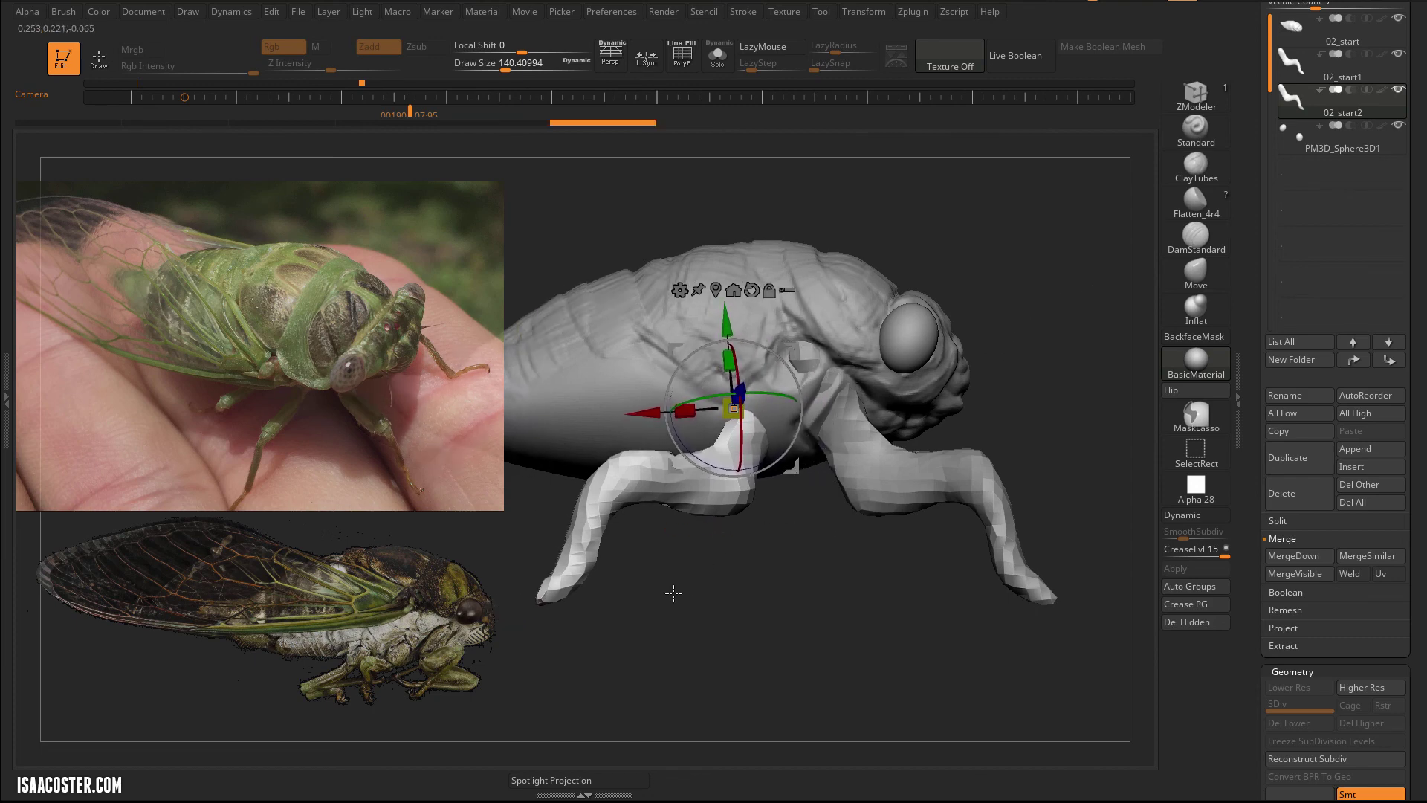
Move the camera timeline to about 13.57 seconds, rotate the copied leg pair to extend sideways, and shift it back along the body.
click(586, 84)
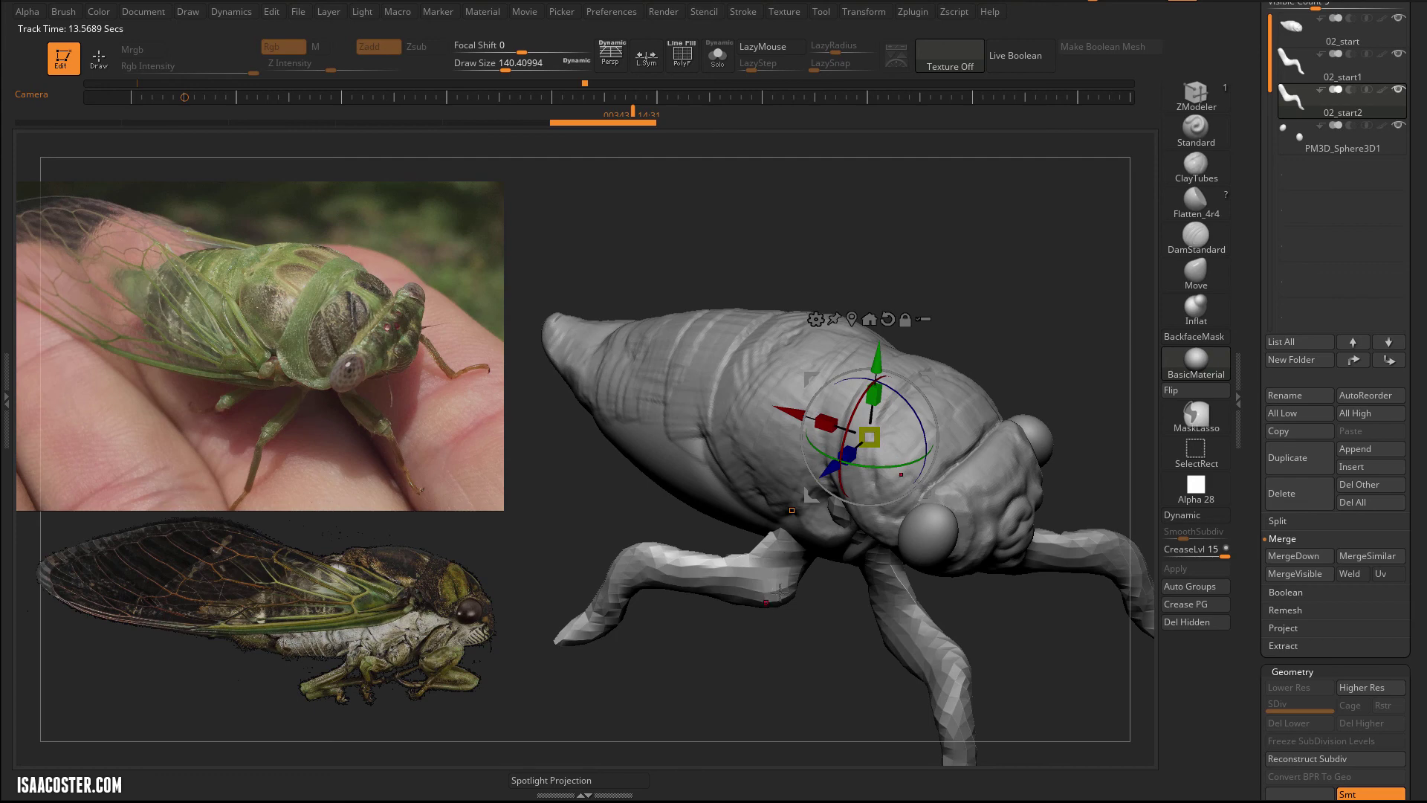
drag(869, 465, 874, 462)
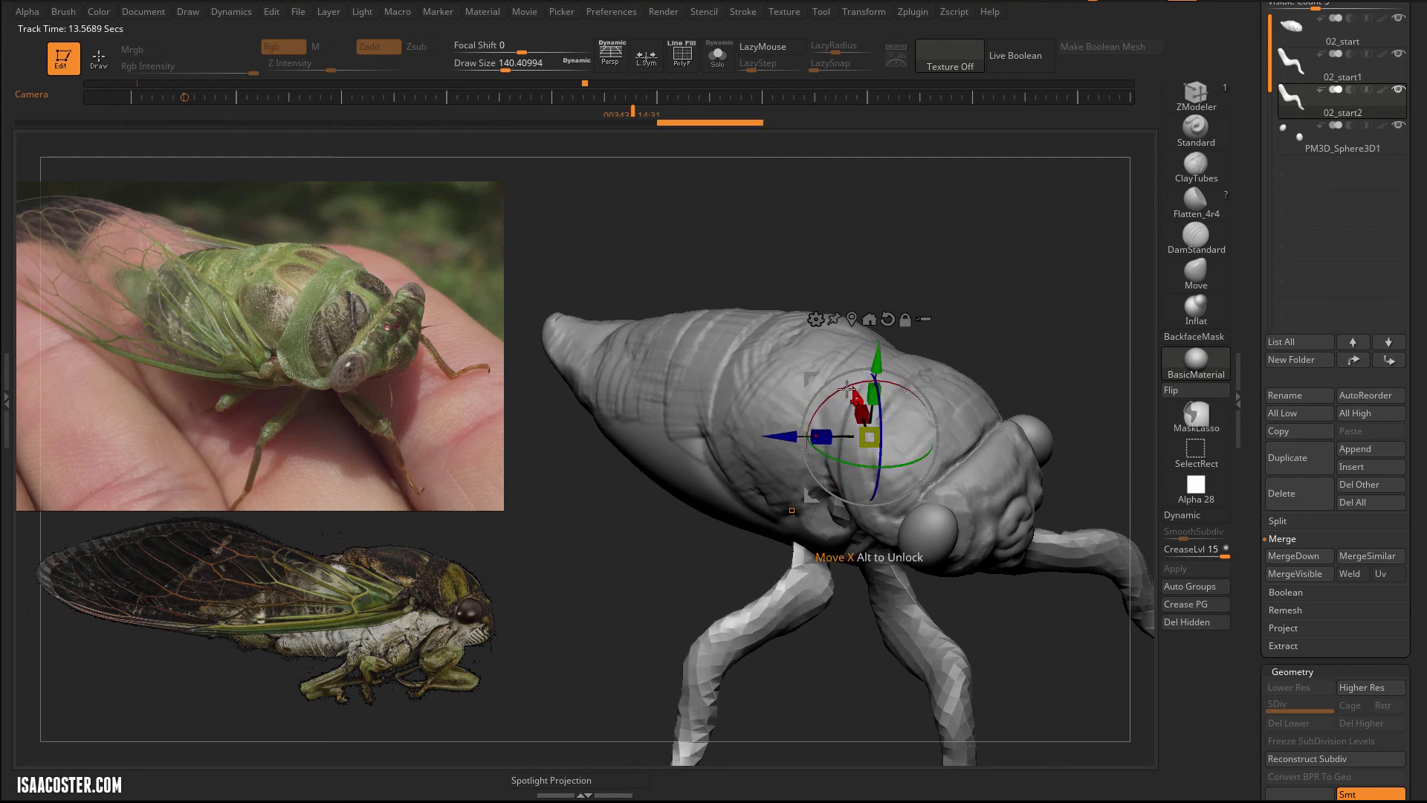
drag(1031, 307, 1037, 408)
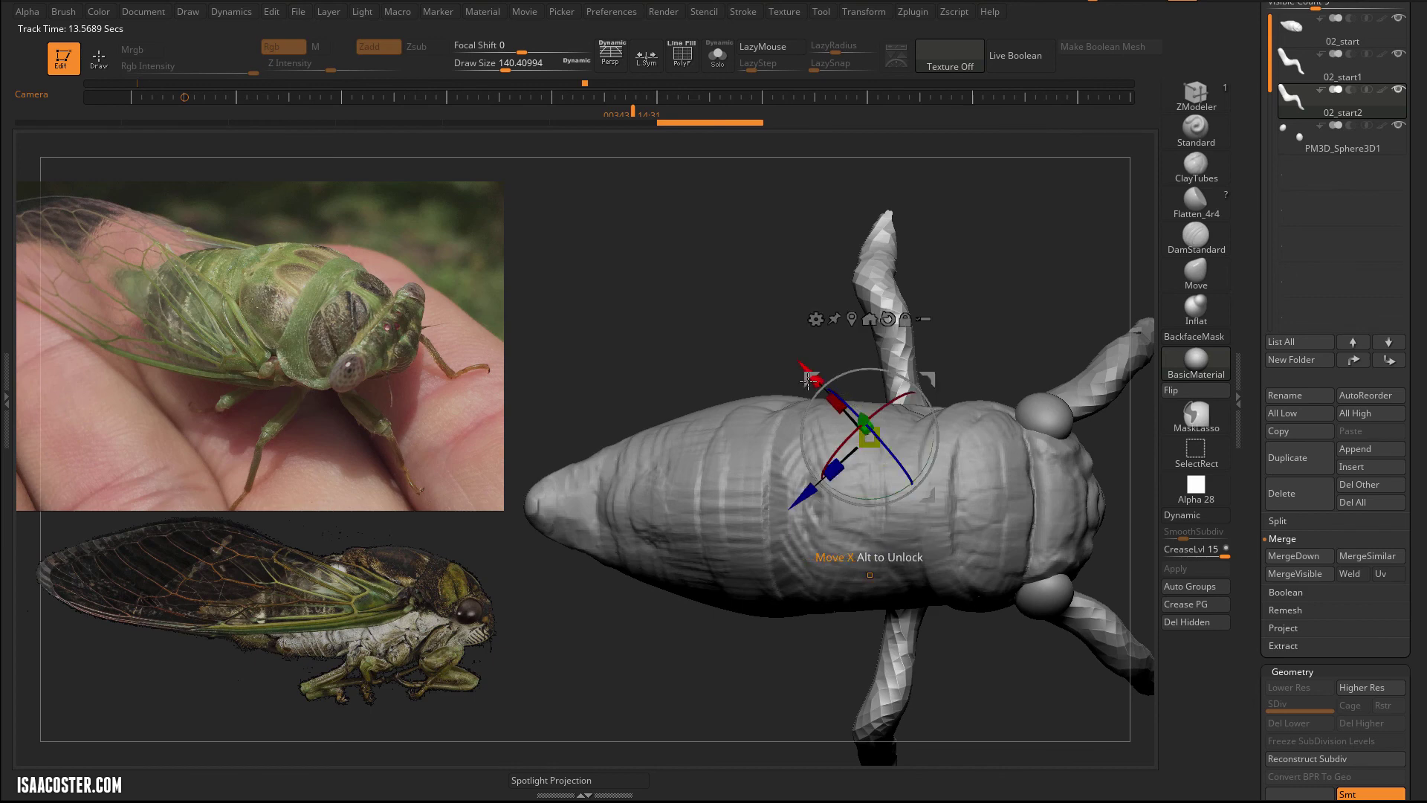
drag(808, 381, 762, 385)
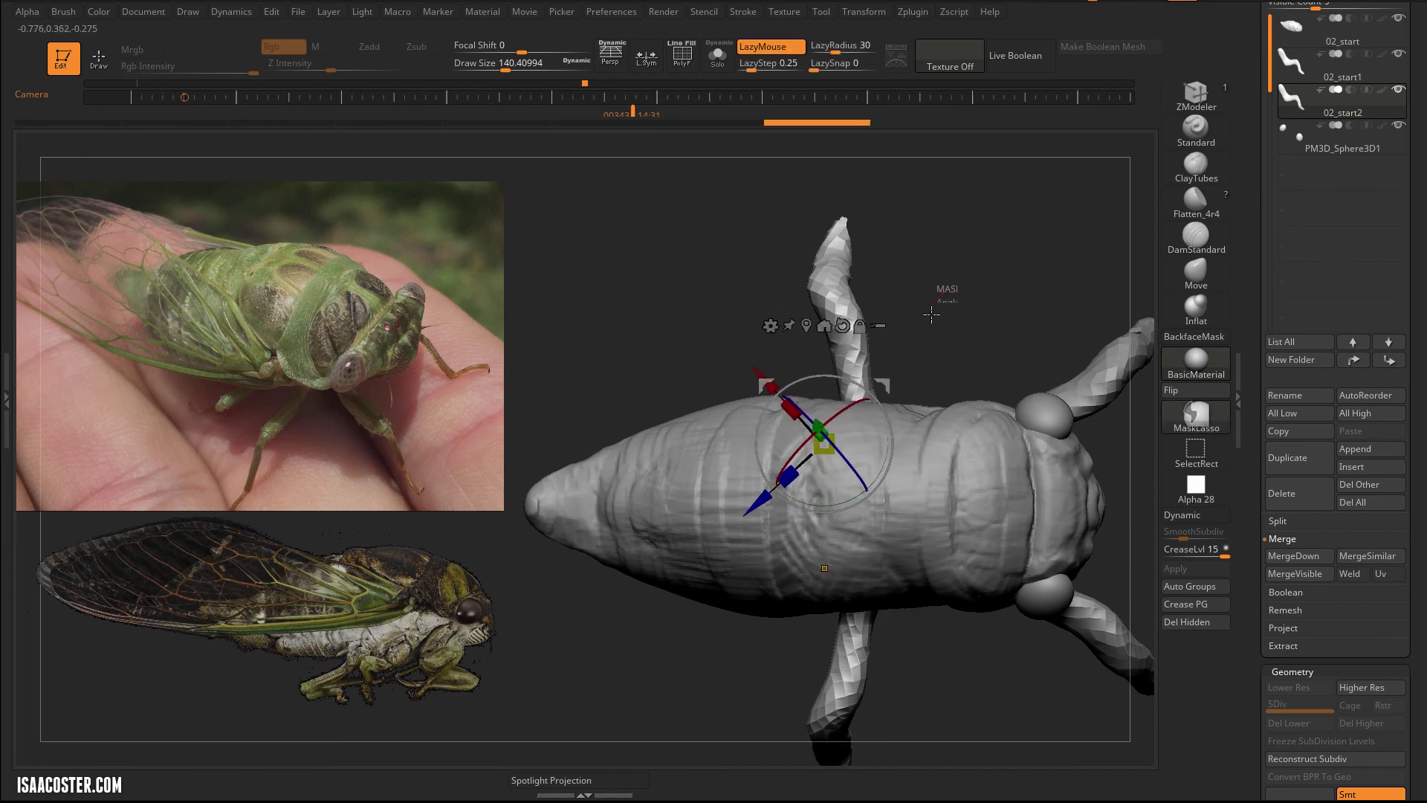
drag(932, 314, 960, 290)
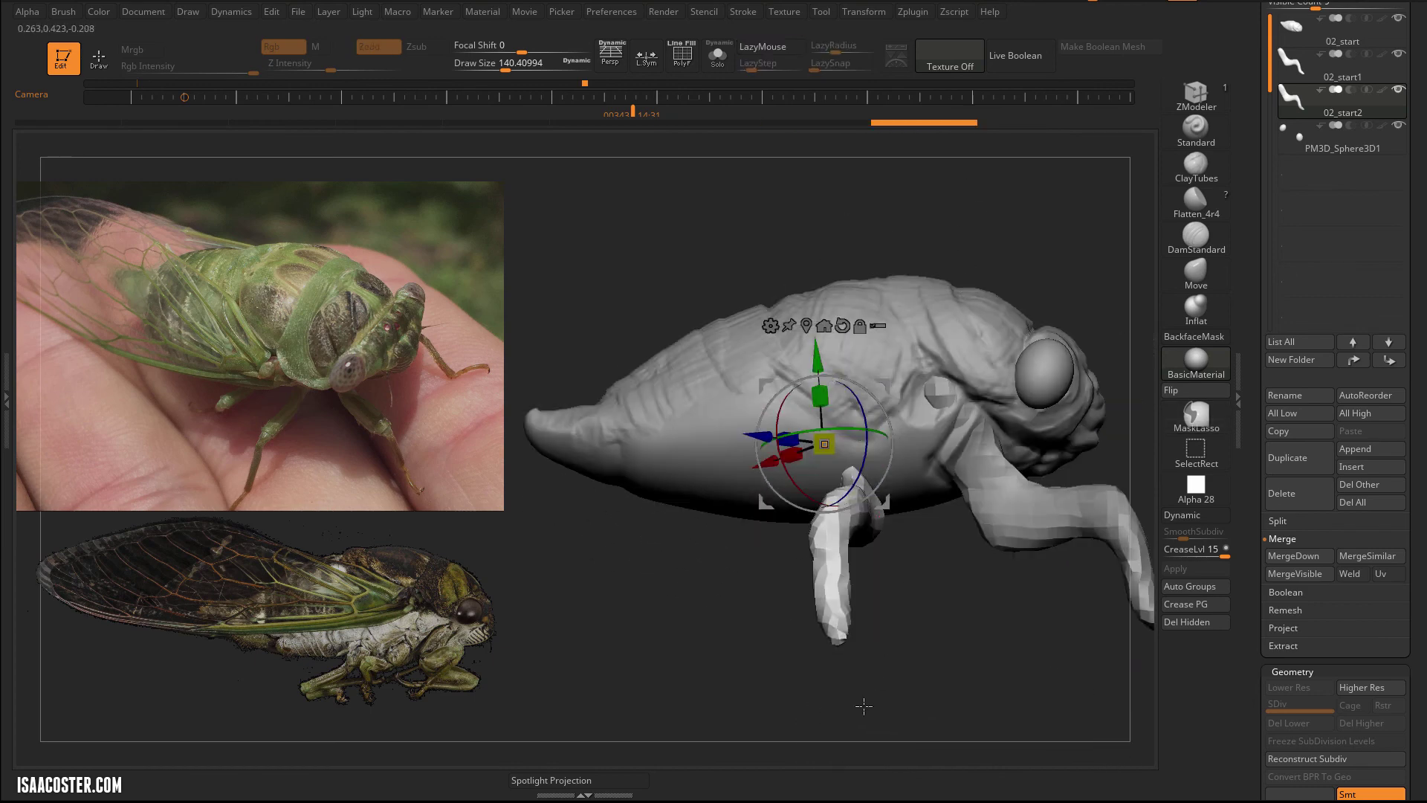
Adjust the middle leg pair's attachment position from the underside, and check its stance in side and three-quarter views.
mouse_move(864, 706)
mouse_down()
mouse_move(844, 669)
mouse_move(857, 704)
mouse_up()
drag(928, 666, 800, 362)
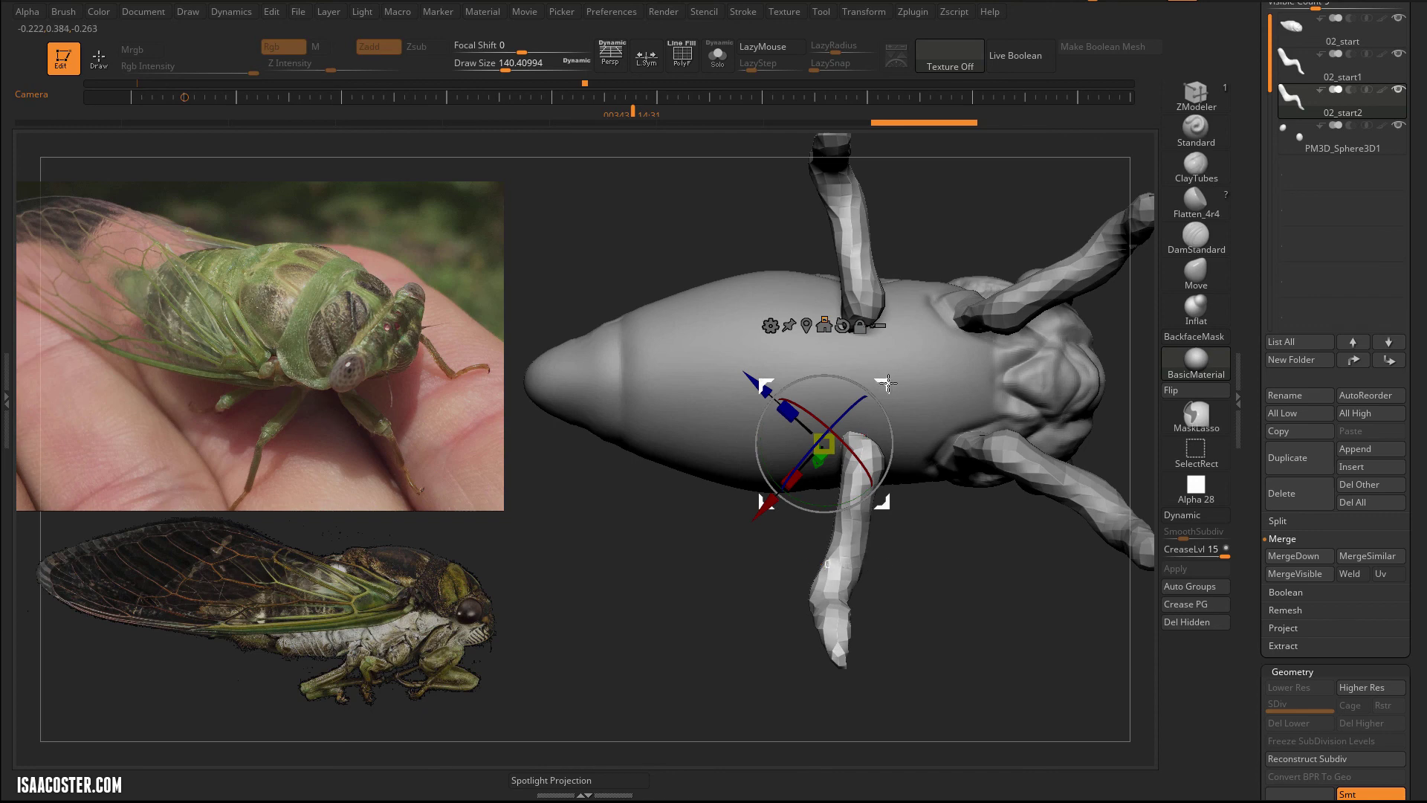
drag(887, 383, 931, 419)
drag(765, 198, 1039, 287)
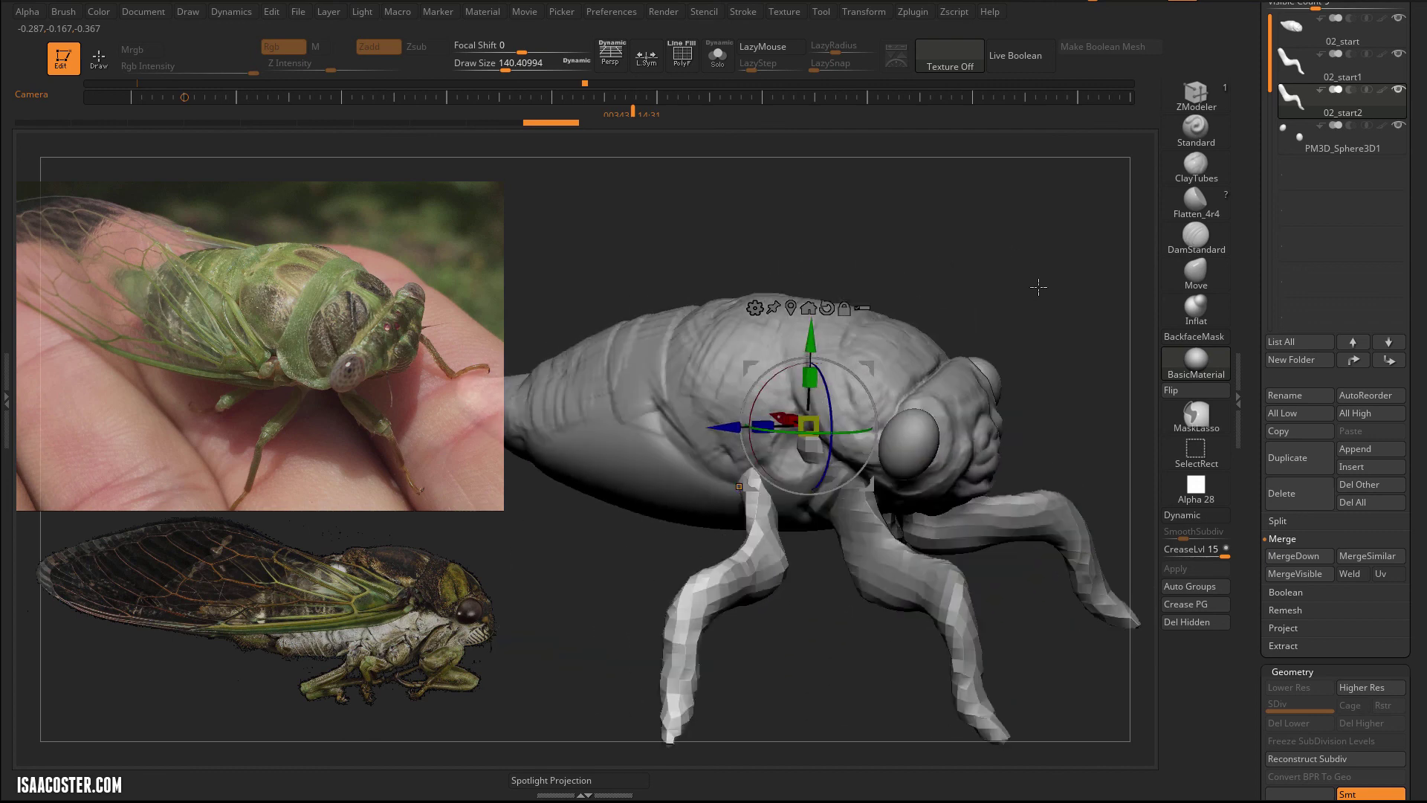
Duplicate the middle leg pair, move the copy back along the body, and rotate it about 53 degrees to point backward.
click(1287, 457)
drag(1102, 207, 1119, 186)
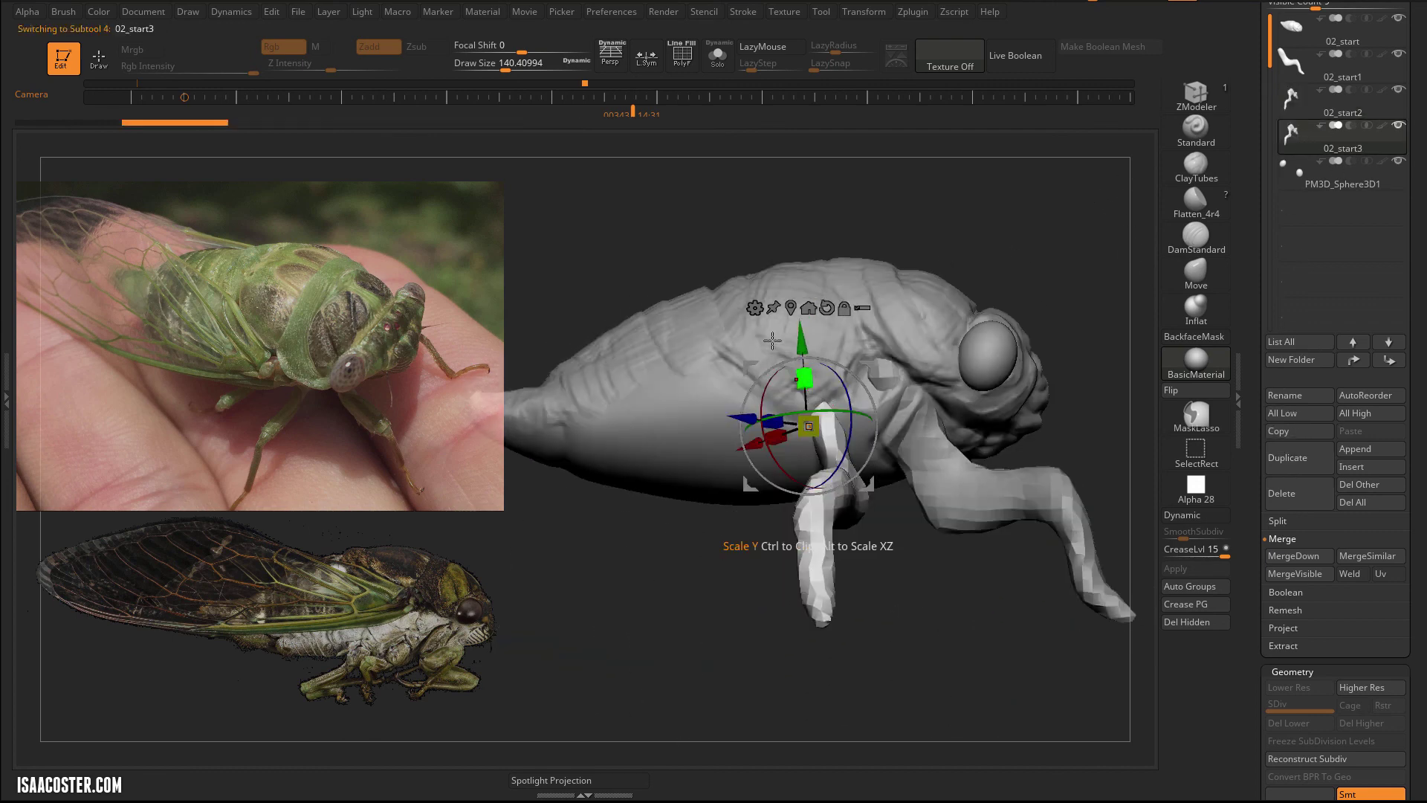
drag(717, 363, 681, 357)
drag(944, 159, 951, 267)
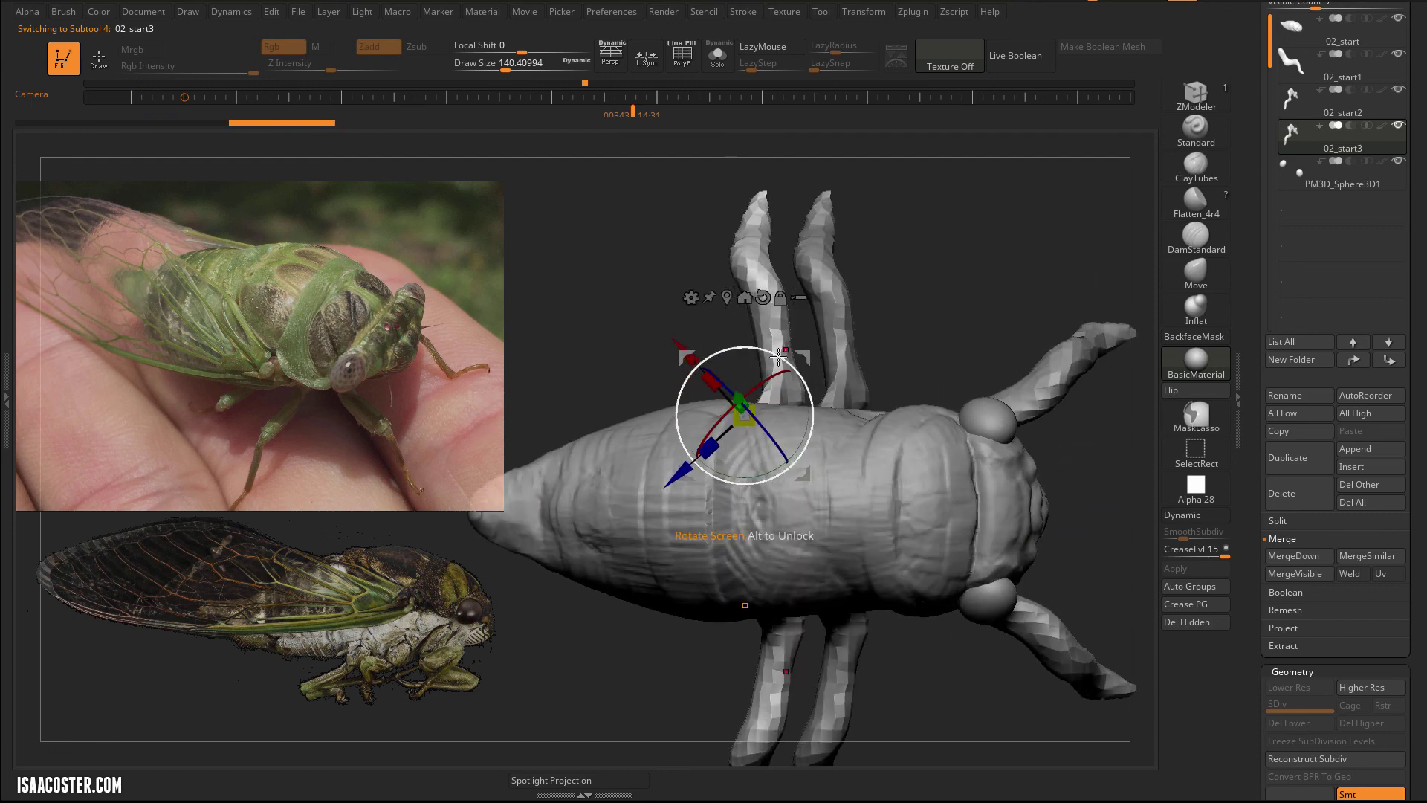
drag(756, 351, 703, 362)
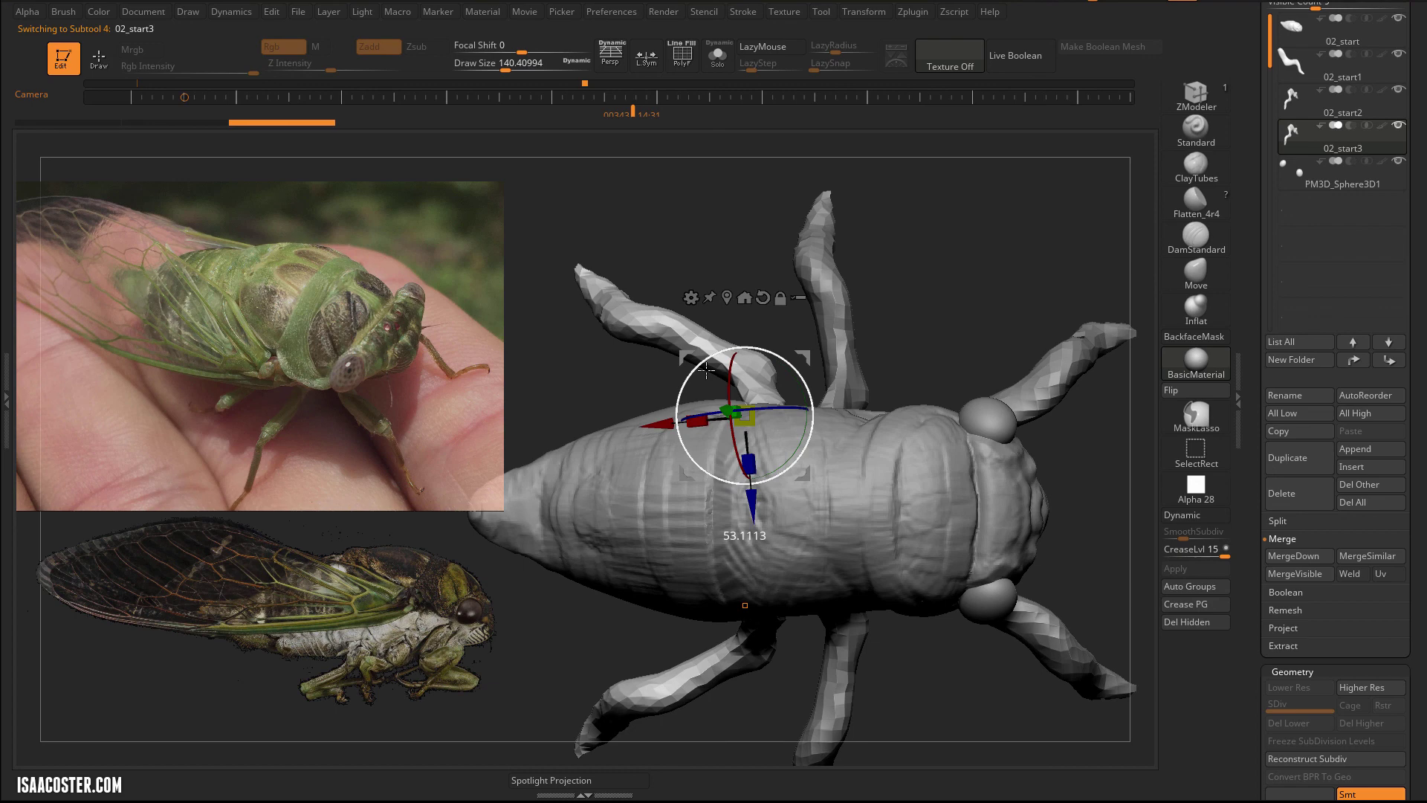
mouse_move(932, 260)
mouse_down()
mouse_move(935, 168)
mouse_move(922, 290)
mouse_up()
key(q)
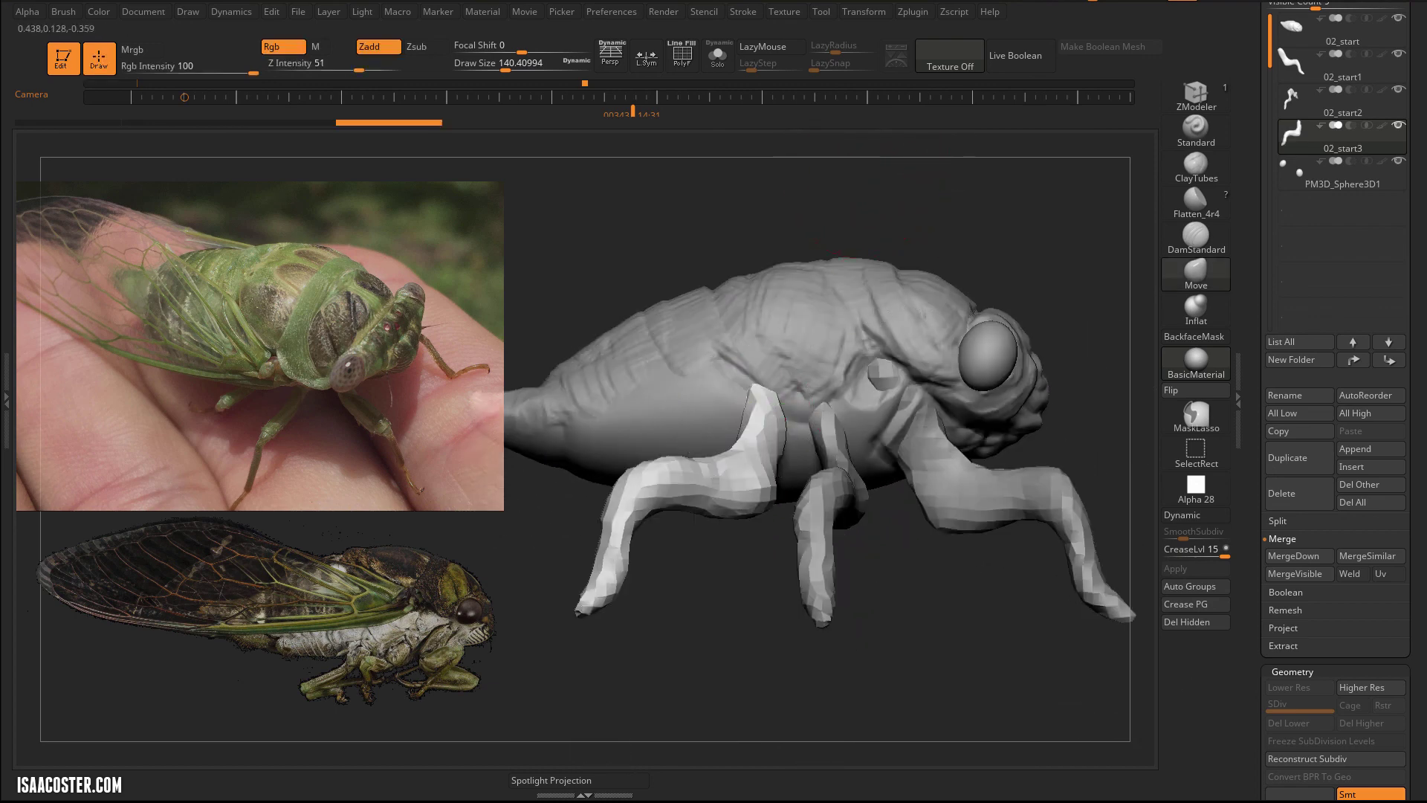
Lower the hind leg pair by about 0.14, shift it slightly outward in the rear view, and return to the Move brush.
mouse_move(1055, 275)
mouse_down()
mouse_move(1019, 248)
mouse_move(1011, 285)
mouse_move(1051, 248)
mouse_move(1039, 296)
mouse_move(1051, 360)
mouse_move(933, 292)
mouse_move(988, 255)
mouse_move(849, 395)
mouse_move(818, 388)
mouse_move(836, 354)
mouse_up()
key(w)
drag(967, 298, 1003, 201)
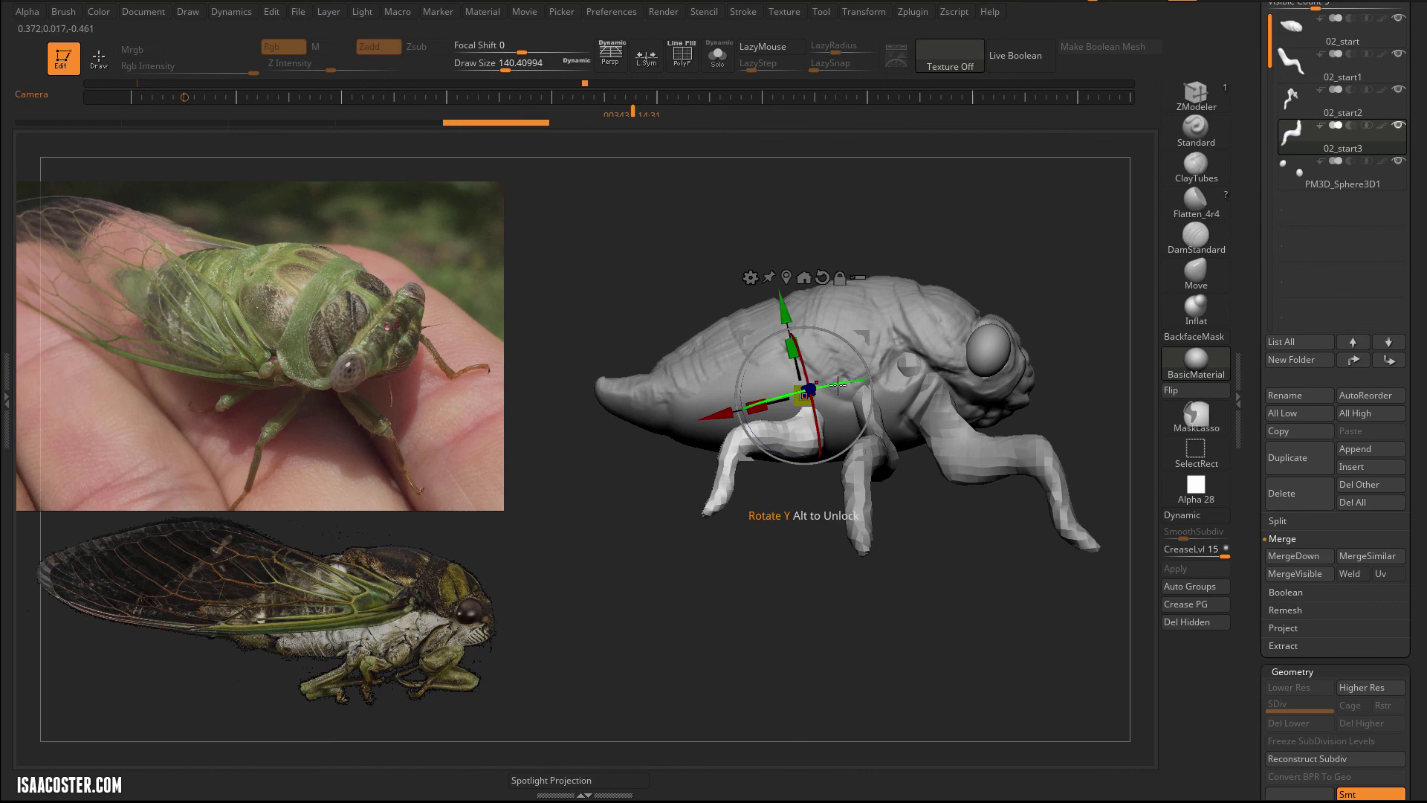
drag(792, 309, 782, 336)
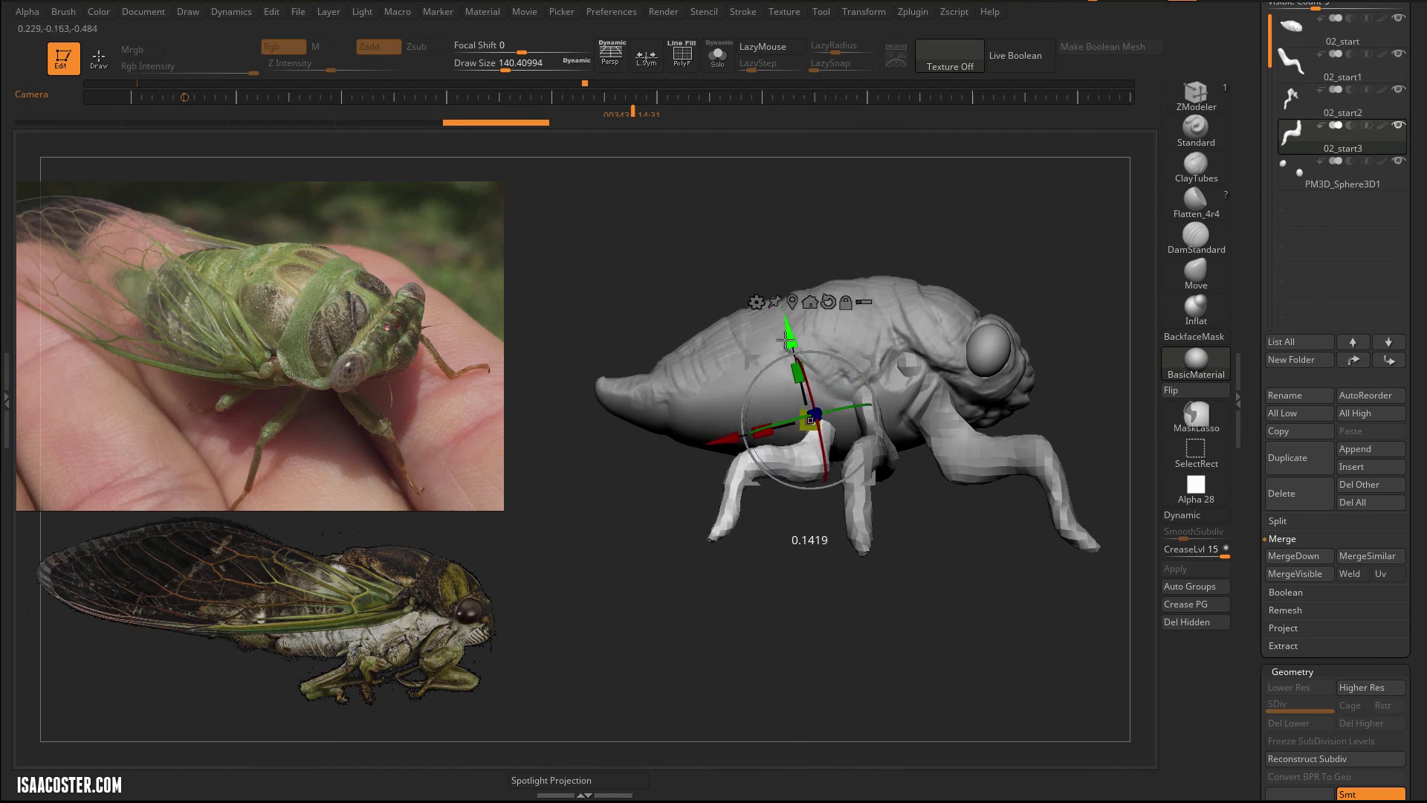
drag(903, 234, 1059, 248)
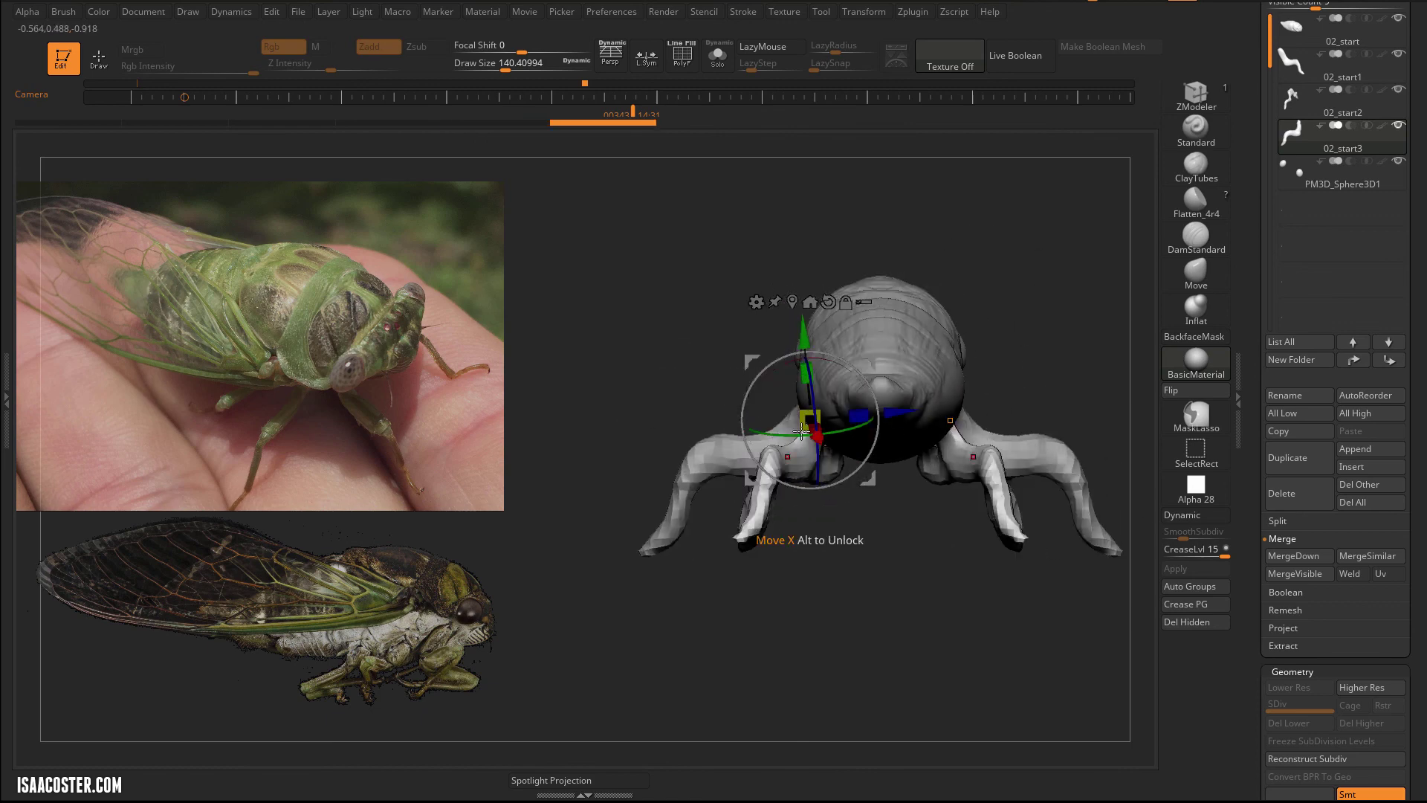
drag(749, 359, 733, 372)
mouse_move(987, 299)
mouse_down()
mouse_move(838, 229)
mouse_move(978, 233)
mouse_move(990, 297)
mouse_move(967, 255)
mouse_move(925, 333)
mouse_up()
key(q)
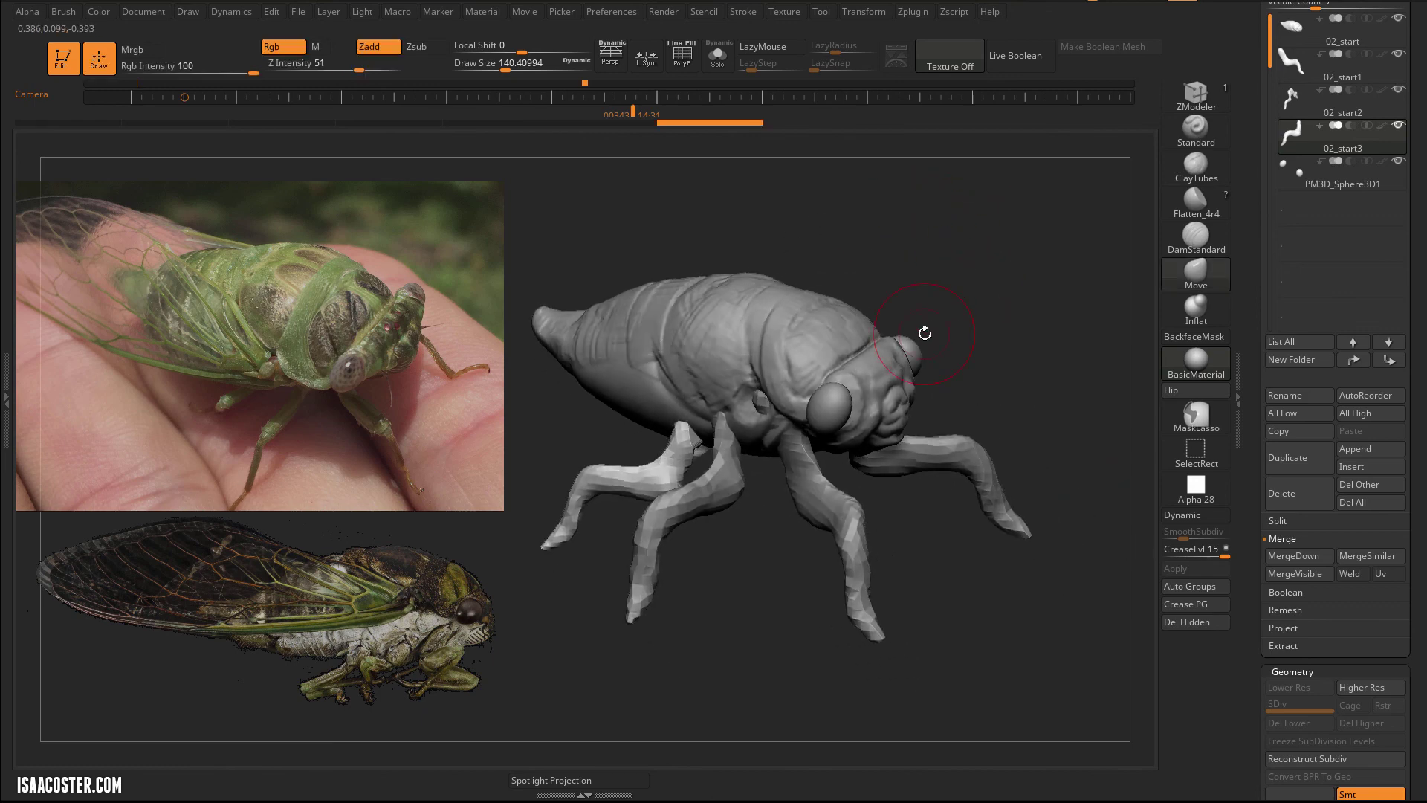